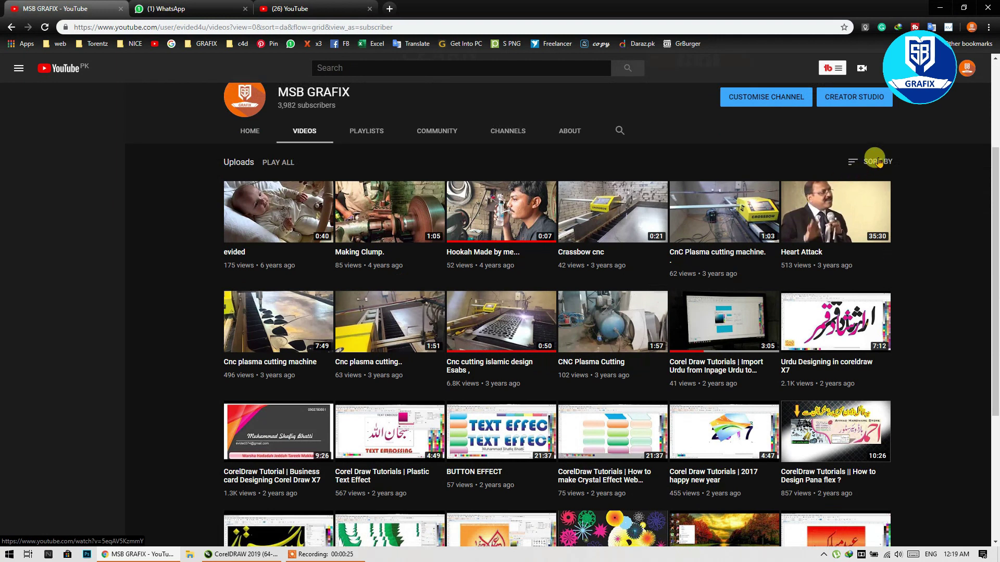
Step: Sort the channel's uploaded videos by newest first and switch to the open CorelDRAW document
{"action": "left_click", "coordinate": [839, 242]}
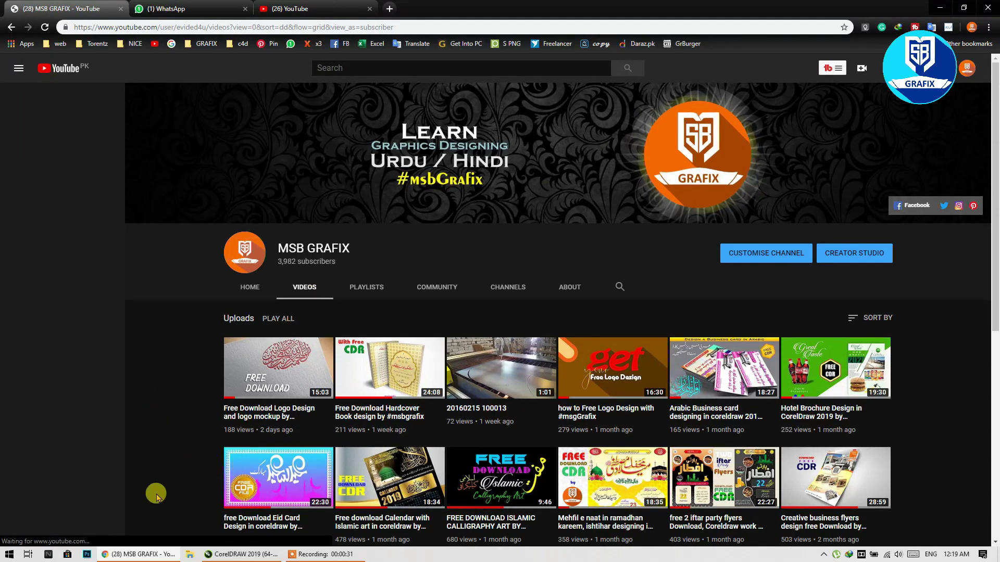
{"action": "left_click", "coordinate": [164, 551]}
Step: Examine the collection of Urdu and Arabic calligraphy designs laid out across the whole document
{"action": "left_click_drag", "start_coordinate": [381, 245], "coordinate": [497, 256]}
{"action": "scroll", "coordinate": [585, 255], "scroll_direction": "up", "scroll_amount": 2}
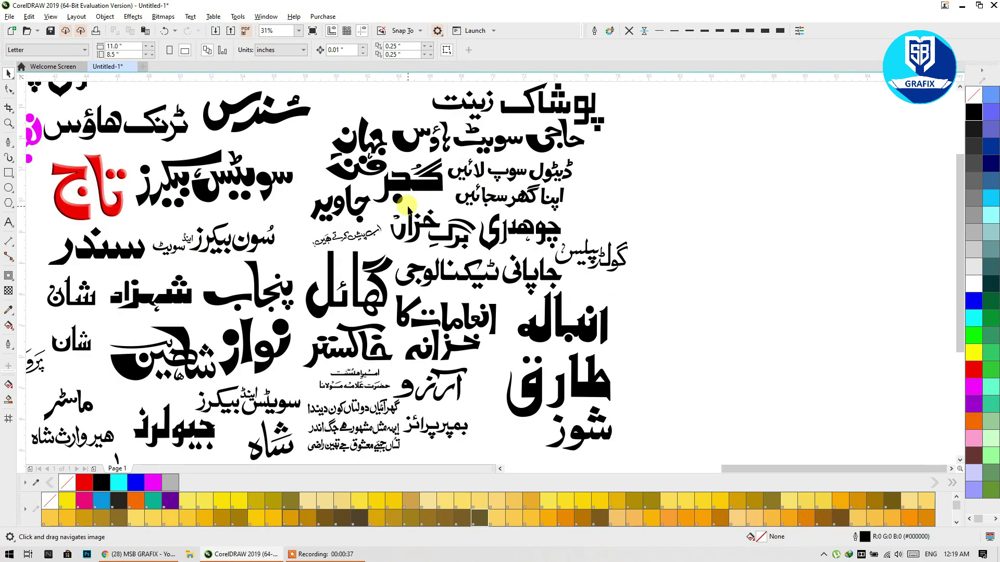
{"action": "left_click_drag", "start_coordinate": [291, 328], "coordinate": [425, 293]}
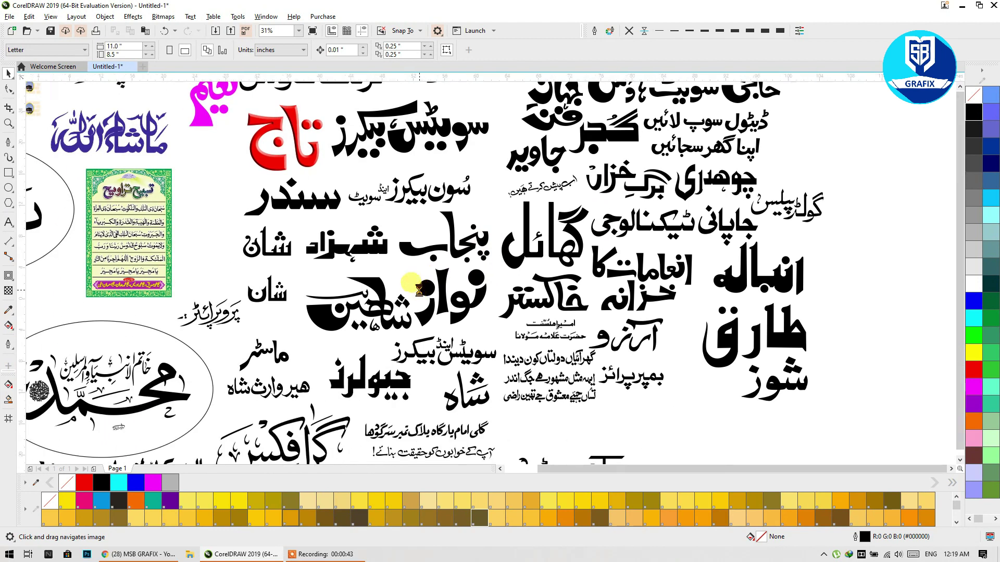
{"action": "scroll", "coordinate": [425, 294], "scroll_direction": "down", "scroll_amount": 2}
{"action": "left_click_drag", "start_coordinate": [300, 318], "coordinate": [444, 326]}
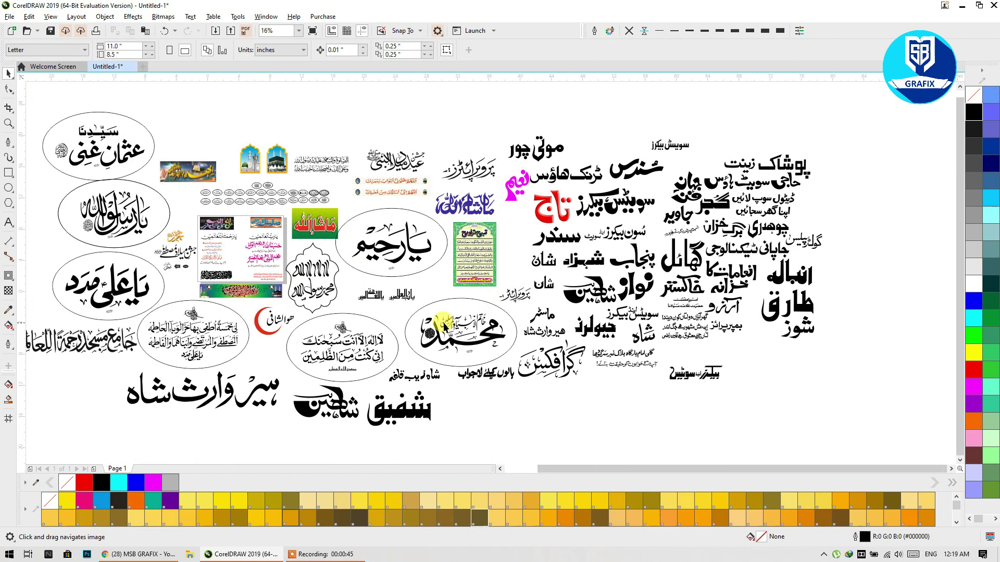
{"action": "scroll", "coordinate": [245, 251], "scroll_direction": "up", "scroll_amount": 4}
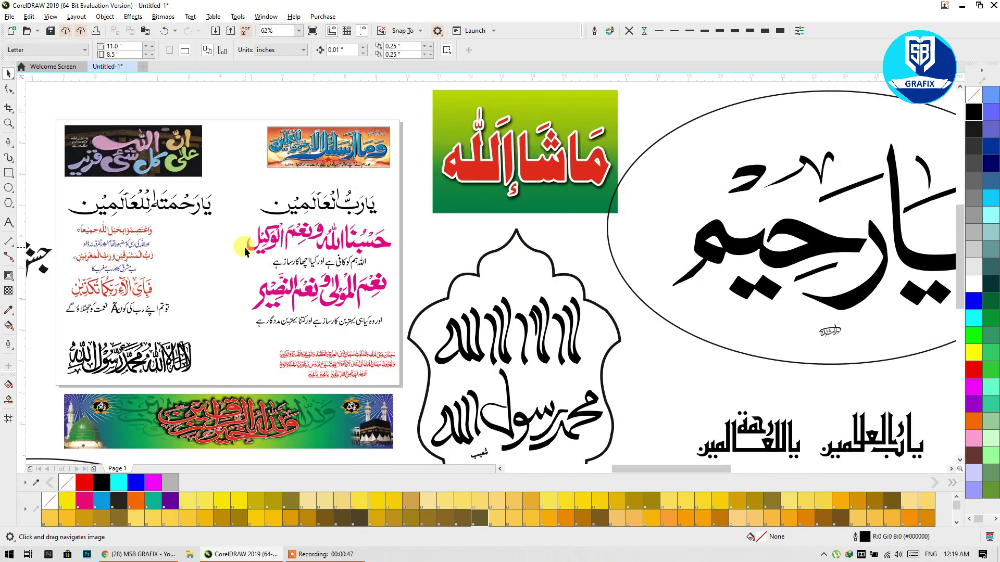
{"action": "scroll", "coordinate": [606, 235], "scroll_direction": "down", "scroll_amount": 2}
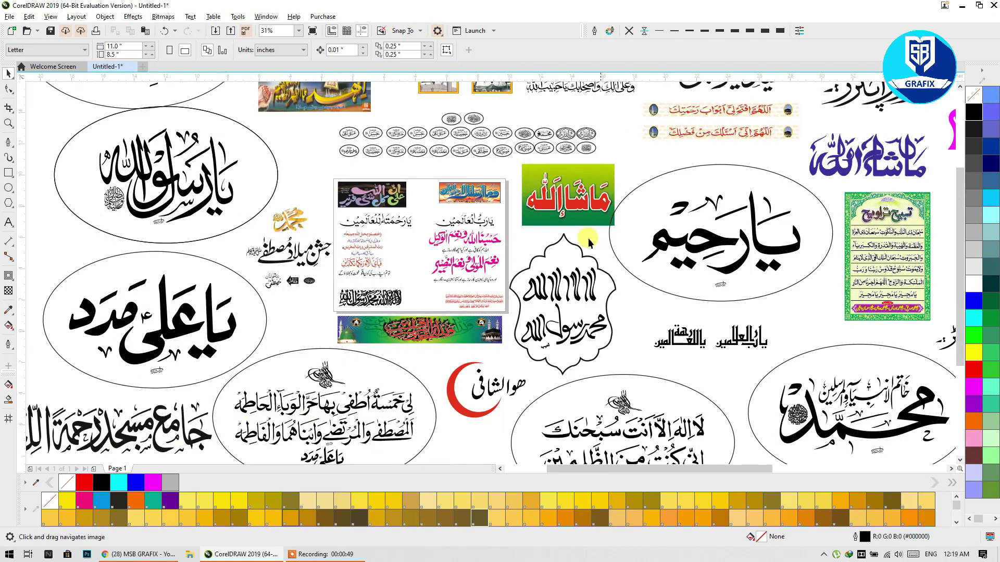
{"action": "left_click_drag", "start_coordinate": [452, 283], "coordinate": [233, 428]}
{"action": "left_click_drag", "start_coordinate": [484, 312], "coordinate": [394, 335]}
{"action": "left_click_drag", "start_coordinate": [631, 230], "coordinate": [323, 221]}
{"action": "key", "text": "space"}
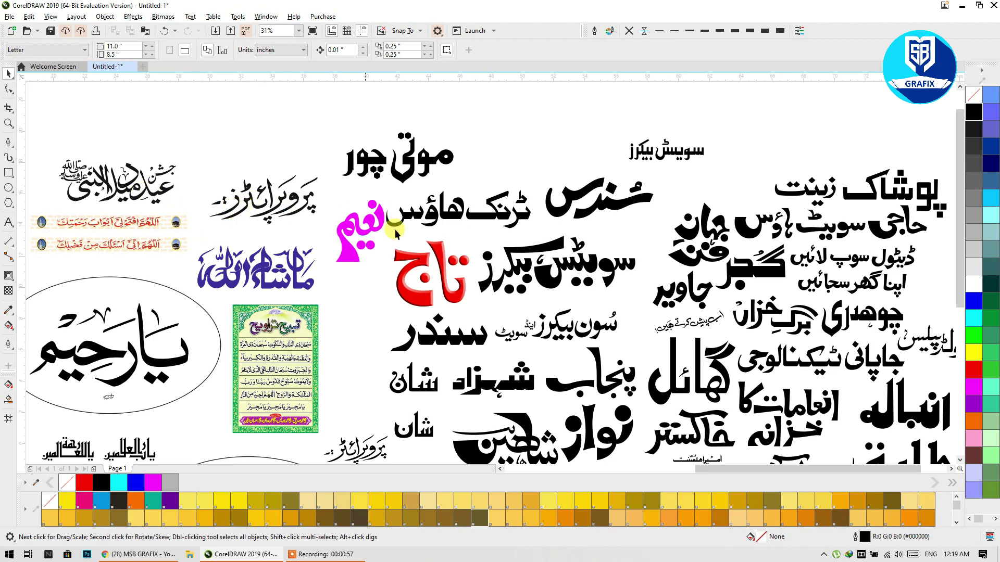
{"action": "key", "text": "space"}
{"action": "left_click_drag", "start_coordinate": [394, 233], "coordinate": [144, 145]}
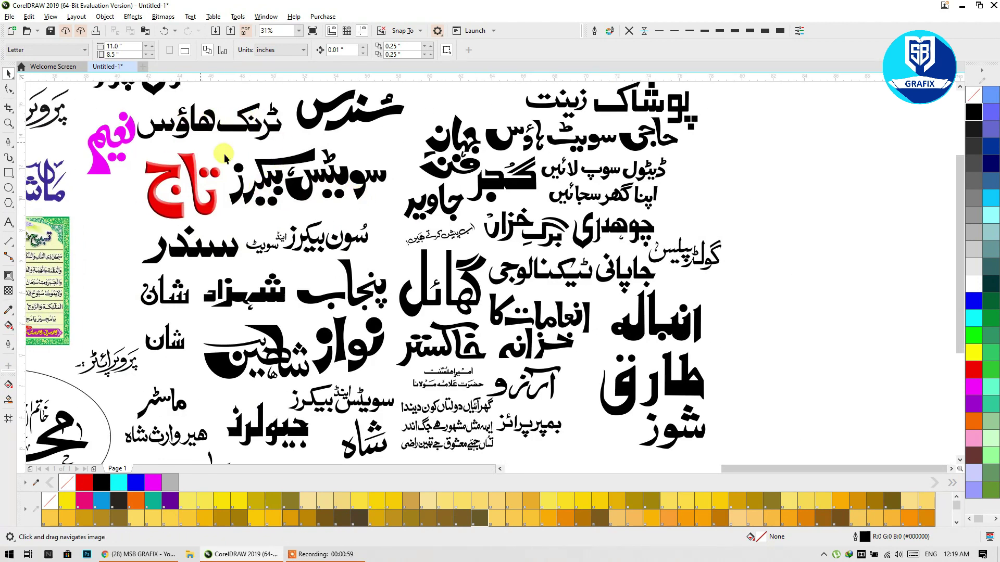
{"action": "key", "text": "space"}
Step: Inspect individual Urdu shop-name letterings up close, including "پنجاب", "نواز" and the text lines around them
{"action": "left_click", "coordinate": [366, 301]}
{"action": "scroll", "coordinate": [341, 286], "scroll_direction": "up", "scroll_amount": 4}
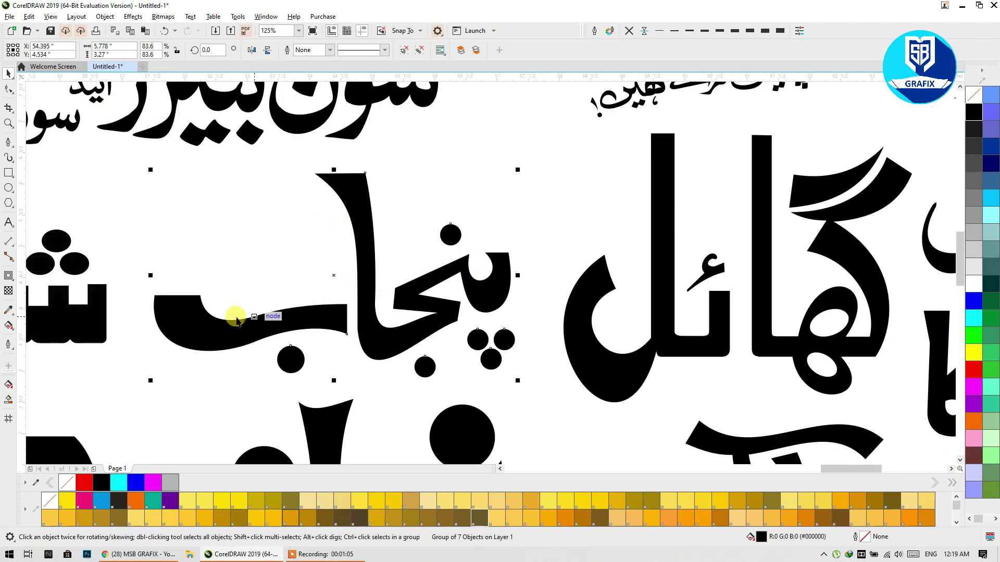
{"action": "scroll", "coordinate": [312, 302], "scroll_direction": "down", "scroll_amount": 4}
{"action": "scroll", "coordinate": [313, 303], "scroll_direction": "down", "scroll_amount": 4}
{"action": "scroll", "coordinate": [303, 280], "scroll_direction": "up", "scroll_amount": 4}
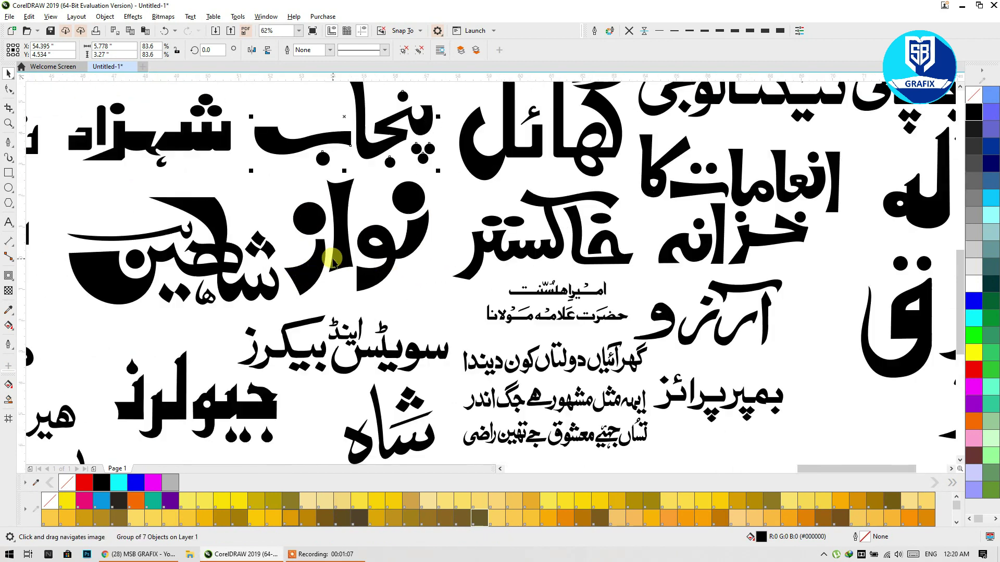
{"action": "left_click", "coordinate": [304, 280]}
{"action": "scroll", "coordinate": [333, 297], "scroll_direction": "right", "scroll_amount": 5}
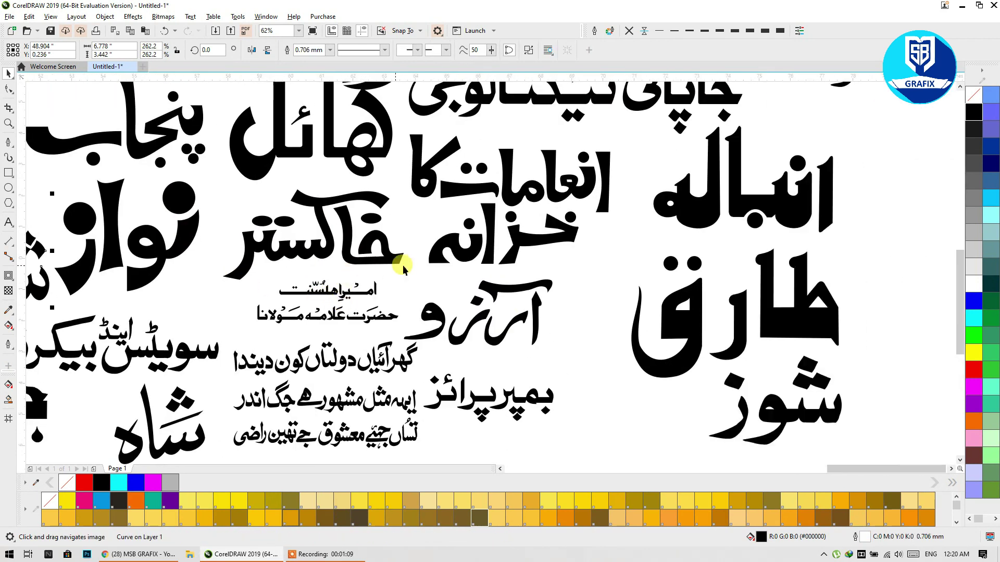
{"action": "scroll", "coordinate": [342, 310], "scroll_direction": "up", "scroll_amount": 4}
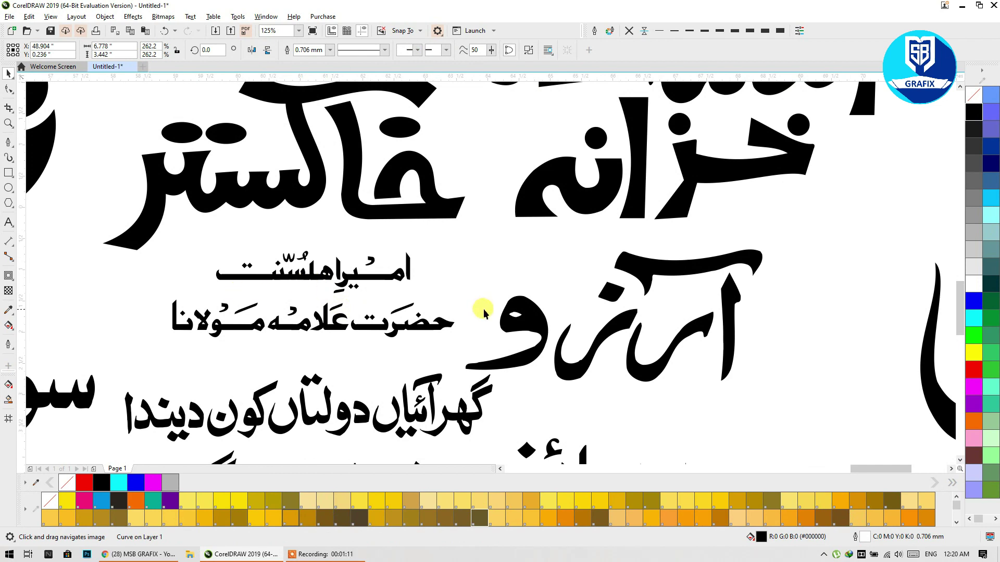
{"action": "scroll", "coordinate": [307, 363], "scroll_direction": "down", "scroll_amount": 2}
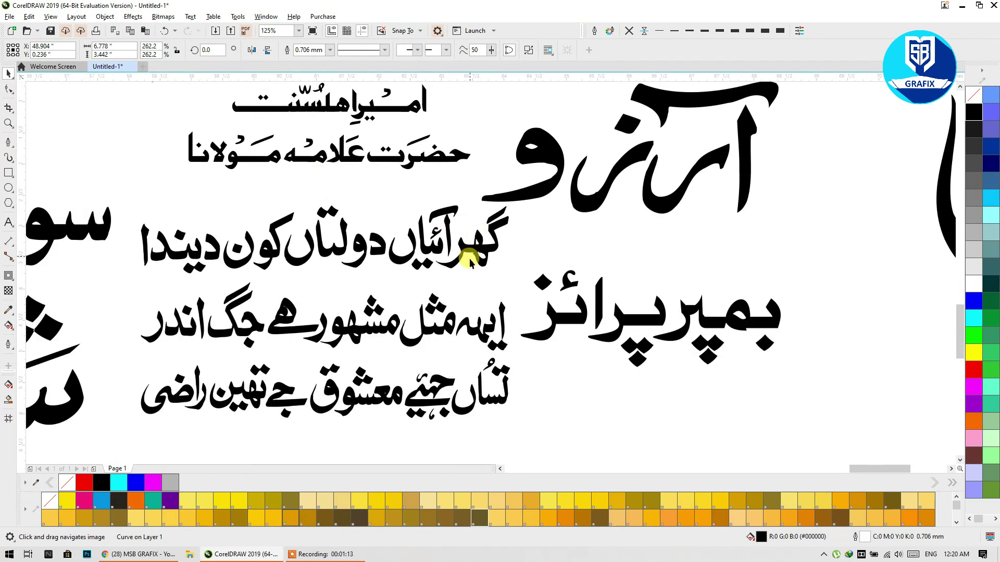
{"action": "scroll", "coordinate": [245, 282], "scroll_direction": "up", "scroll_amount": 2}
{"action": "scroll", "coordinate": [529, 329], "scroll_direction": "down", "scroll_amount": 2}
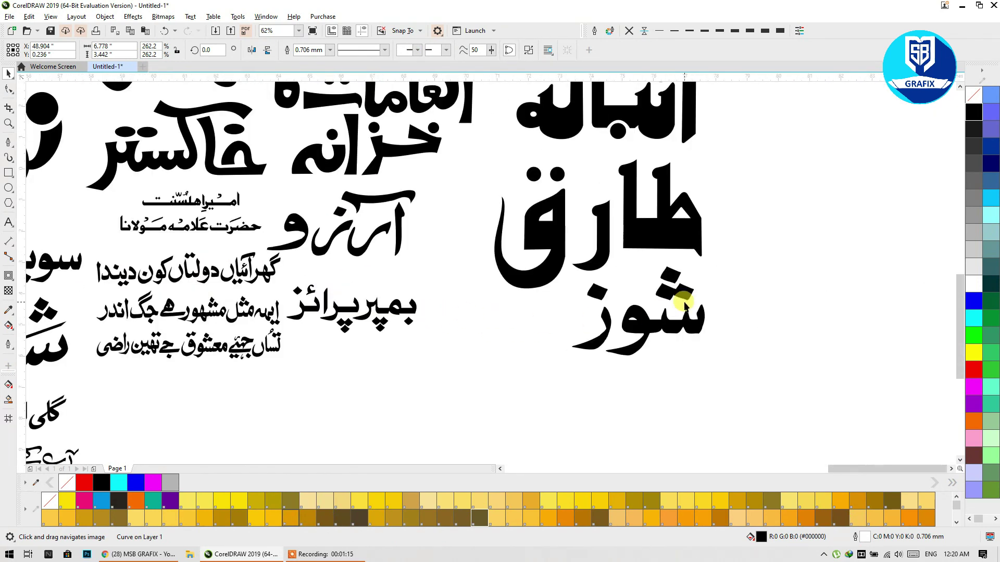
{"action": "scroll", "coordinate": [453, 256], "scroll_direction": "up", "scroll_amount": 3}
{"action": "scroll", "coordinate": [468, 245], "scroll_direction": "down", "scroll_amount": 2}
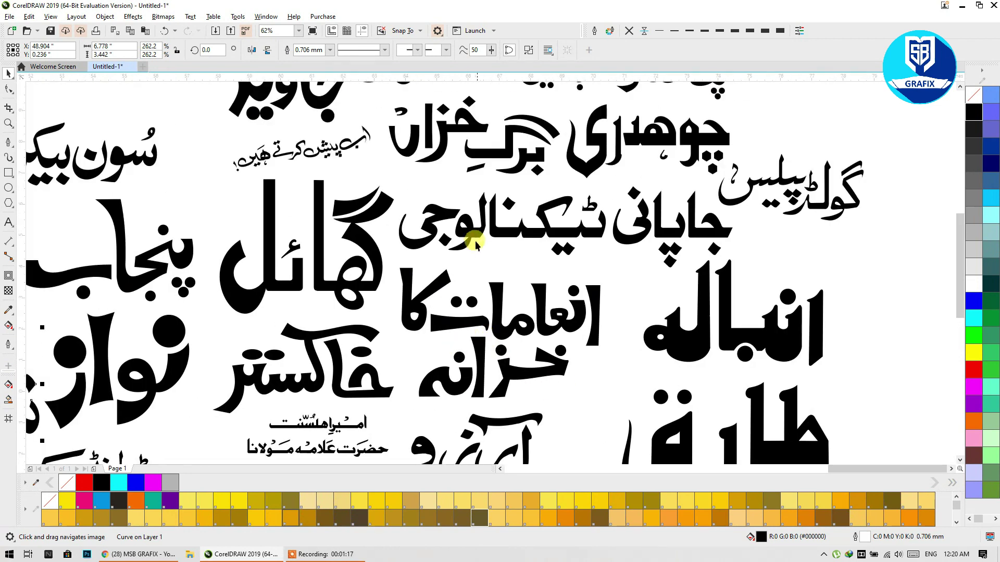
{"action": "scroll", "coordinate": [494, 304], "scroll_direction": "up", "scroll_amount": 3}
Step: Fill the "انعامات کا خزانہ" lettering with red (#FF0000) and the small slanted line above "گھائل" with blue (#0000FF)
{"action": "left_click", "coordinate": [508, 311]}
{"action": "left_click", "coordinate": [972, 369]}
{"action": "scroll", "coordinate": [440, 223], "scroll_direction": "down", "scroll_amount": 4}
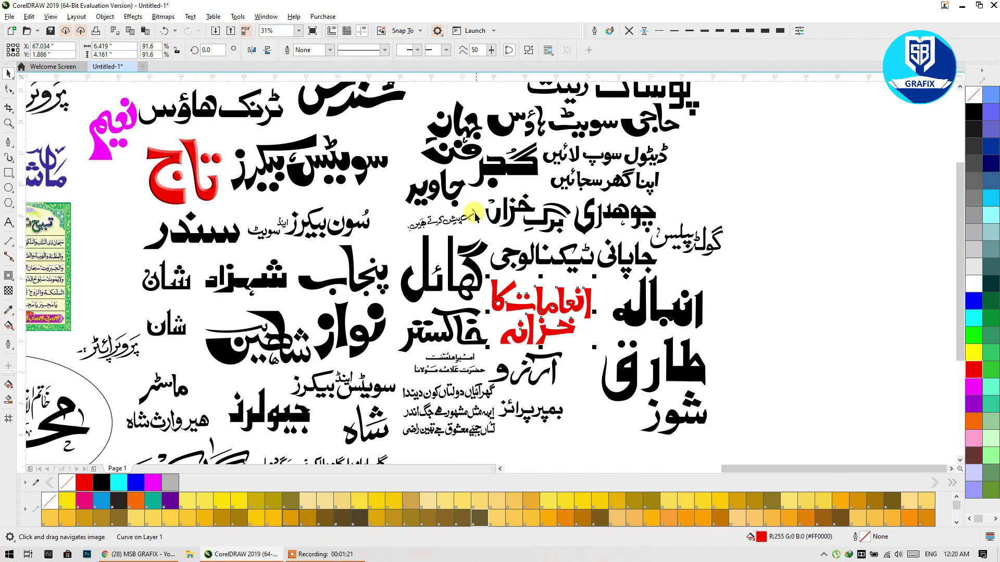
{"action": "scroll", "coordinate": [475, 217], "scroll_direction": "up", "scroll_amount": 4}
{"action": "left_click", "coordinate": [461, 225]}
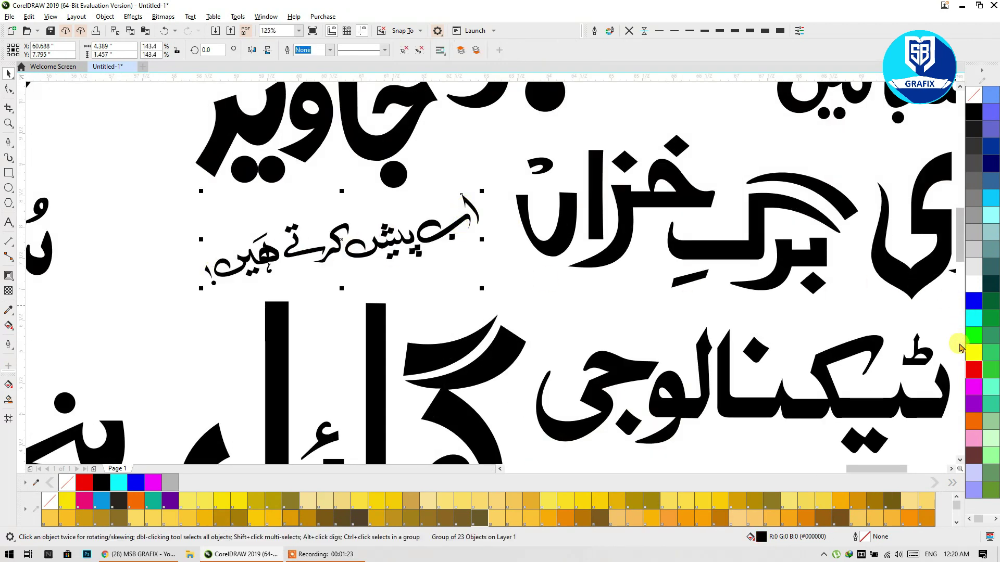
{"action": "left_click", "coordinate": [975, 310]}
{"action": "scroll", "coordinate": [502, 218], "scroll_direction": "down", "scroll_amount": 2}
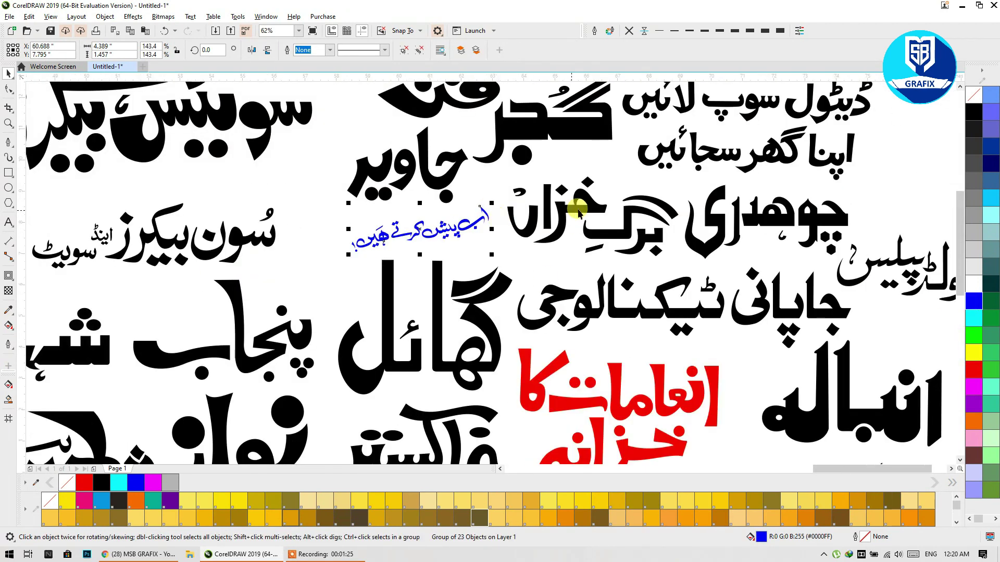
Step: Fill the two-line text below "حاجی سویٹ ہاؤس" with green (#33CC66) and the "برگ خزاں" lettering with light blue (#00CCFF)
{"action": "left_click", "coordinate": [695, 156]}
{"action": "left_click", "coordinate": [991, 284]}
{"action": "left_click", "coordinate": [990, 301]}
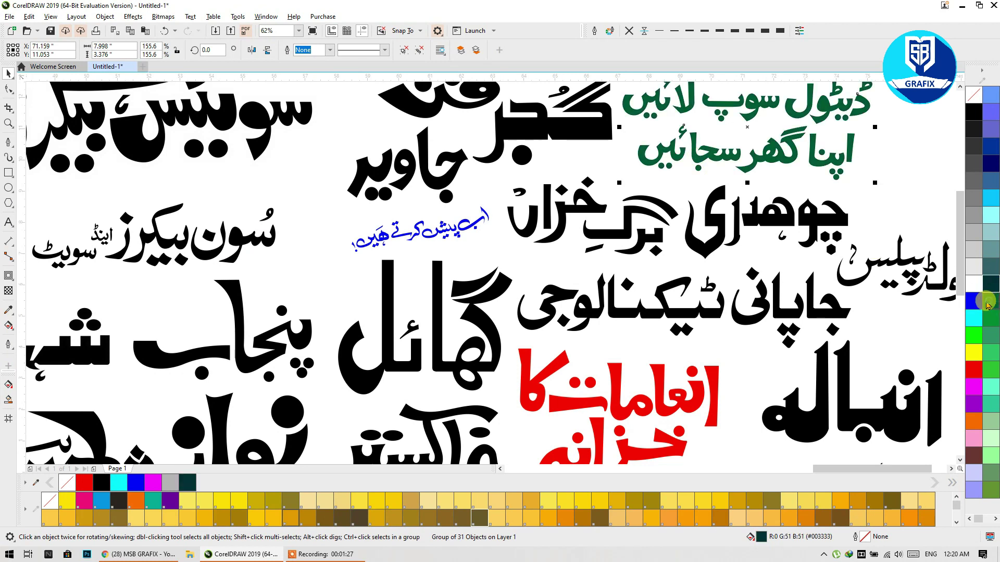
{"action": "left_click", "coordinate": [993, 353]}
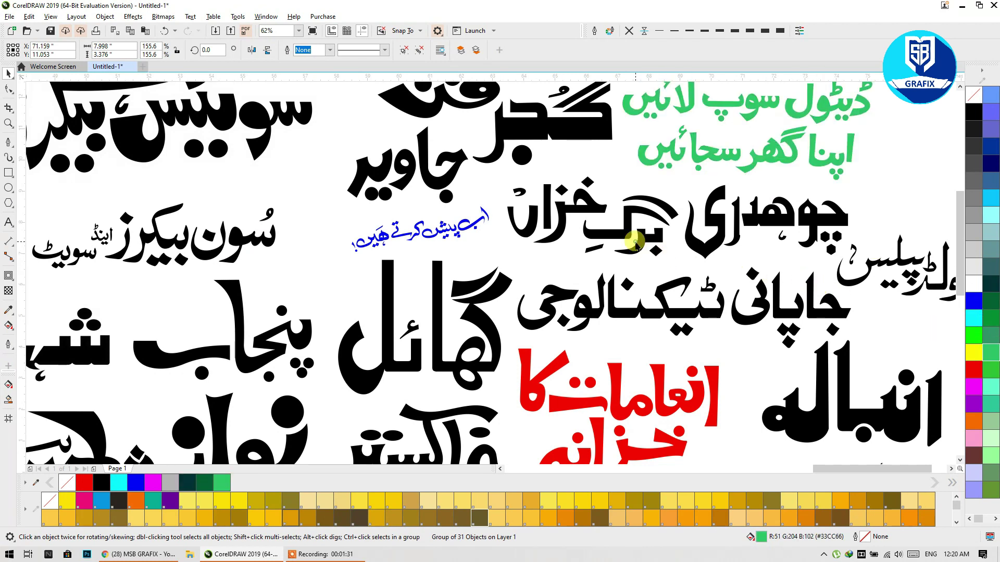
{"action": "left_click", "coordinate": [651, 231]}
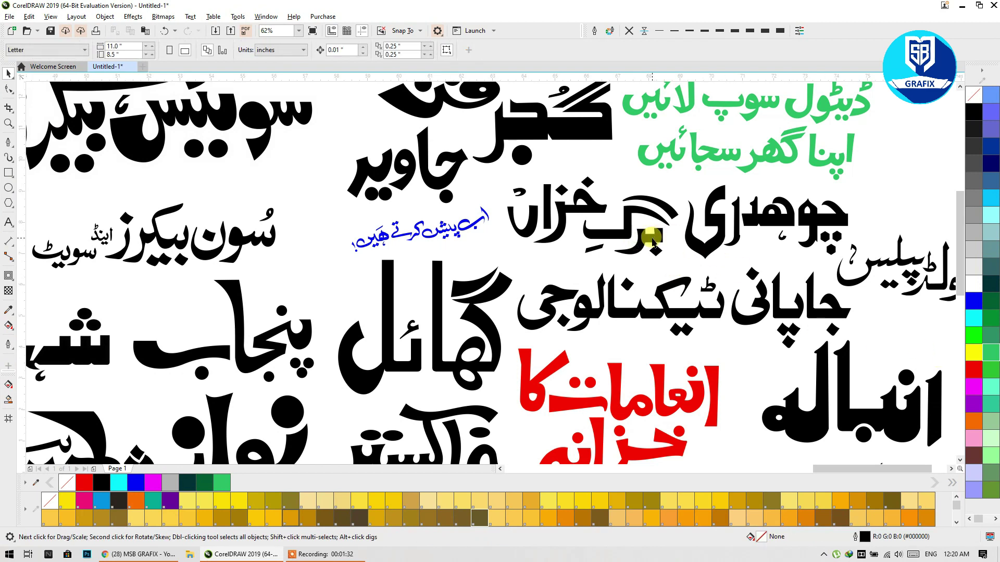
{"action": "left_click", "coordinate": [994, 375]}
{"action": "left_click", "coordinate": [990, 201]}
Step: Fill the "جیولرز" lettering with dark brown (#663333)
{"action": "scroll", "coordinate": [572, 233], "scroll_direction": "down", "scroll_amount": 2}
{"action": "left_click_drag", "start_coordinate": [352, 284], "coordinate": [429, 287]}
{"action": "left_click_drag", "start_coordinate": [396, 357], "coordinate": [417, 193]}
{"action": "left_click_drag", "start_coordinate": [455, 300], "coordinate": [439, 279]}
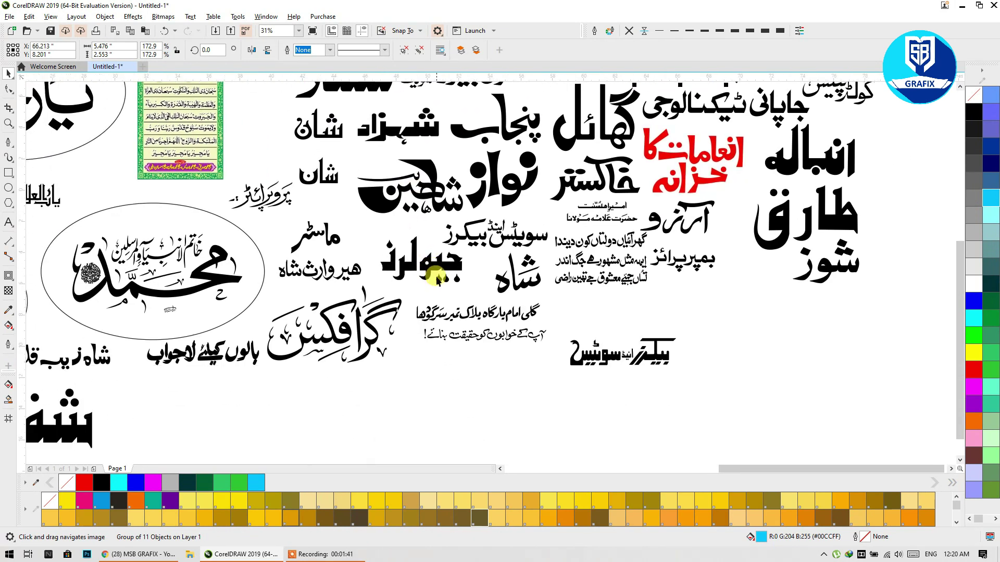
{"action": "left_click", "coordinate": [436, 269]}
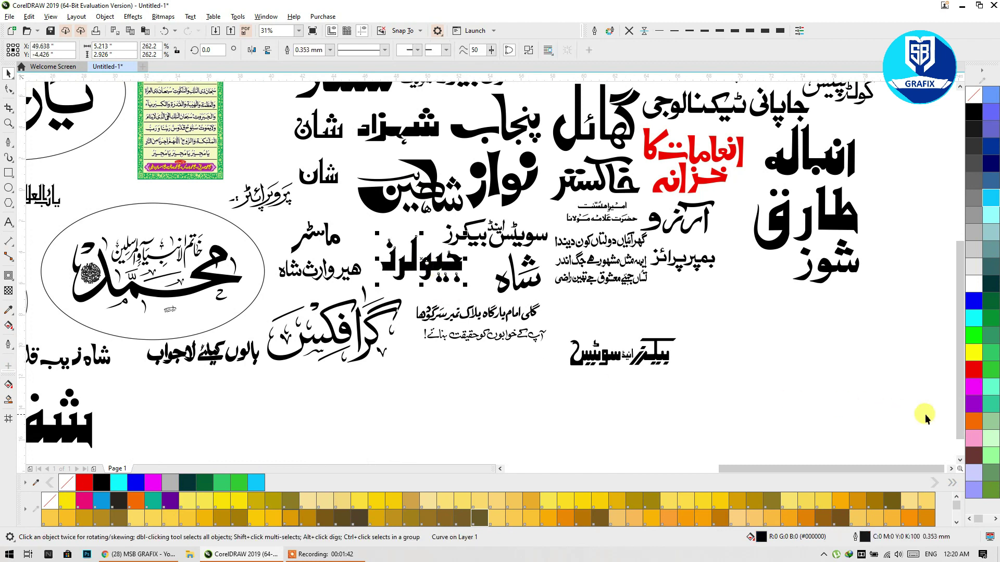
{"action": "left_click", "coordinate": [979, 457]}
Step: Select all seven objects on the page and move them into the empty area left of the calligraphy collection
{"action": "left_click_drag", "start_coordinate": [315, 271], "coordinate": [465, 266]}
{"action": "left_click_drag", "start_coordinate": [148, 90], "coordinate": [489, 292]}
{"action": "scroll", "coordinate": [321, 353], "scroll_direction": "up", "scroll_amount": 2}
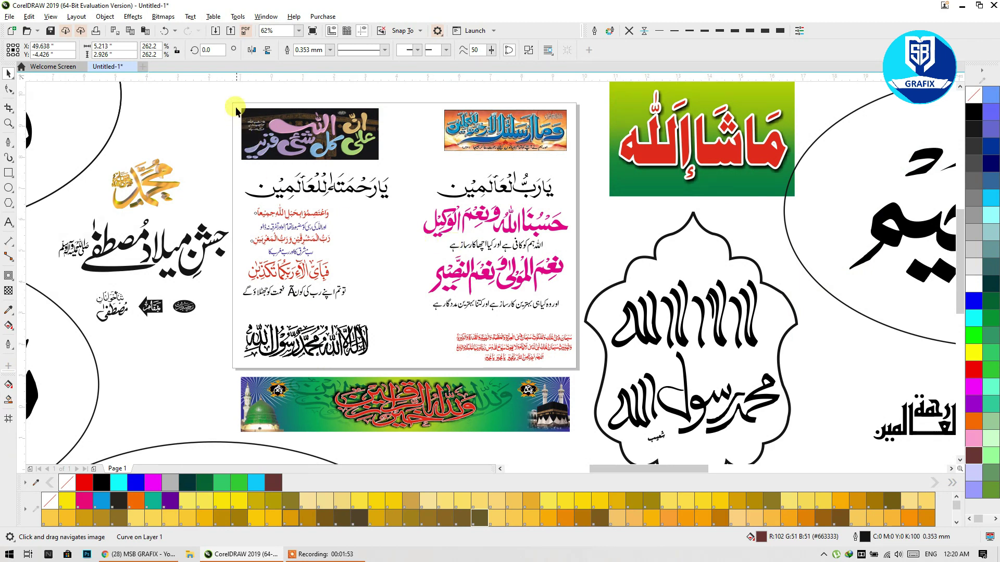
{"action": "left_click_drag", "start_coordinate": [579, 375], "coordinate": [579, 375]}
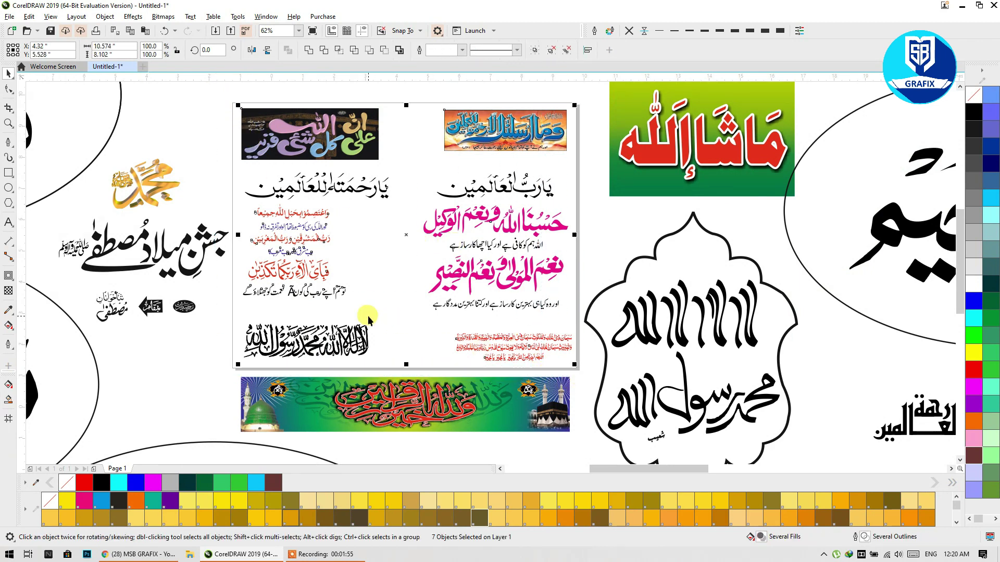
{"action": "scroll", "coordinate": [370, 315], "scroll_direction": "down", "scroll_amount": 2}
{"action": "scroll", "coordinate": [429, 290], "scroll_direction": "down", "scroll_amount": 2}
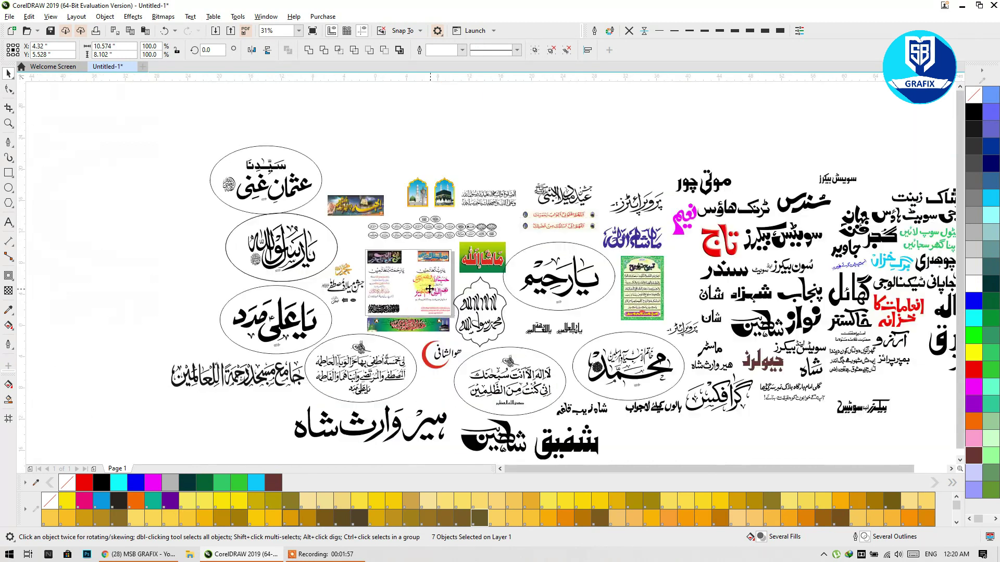
{"action": "left_click_drag", "start_coordinate": [429, 290], "coordinate": [173, 270]}
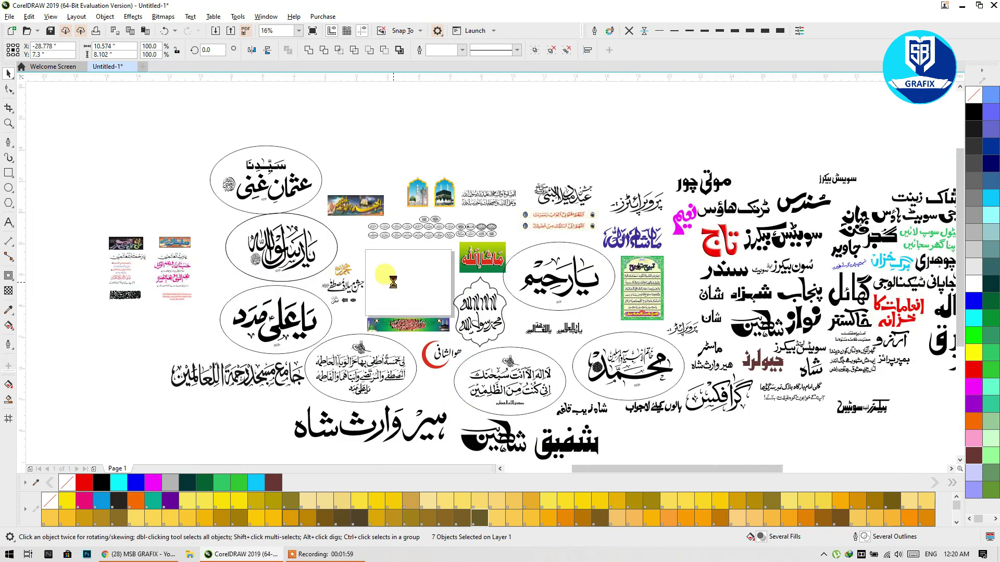
Step: Ungroup the green "ماشااللہ" panel and place a copy of its red lettering on the blank page, enlarged to about 9.9 inches wide
{"action": "scroll", "coordinate": [417, 289], "scroll_direction": "up", "scroll_amount": 4}
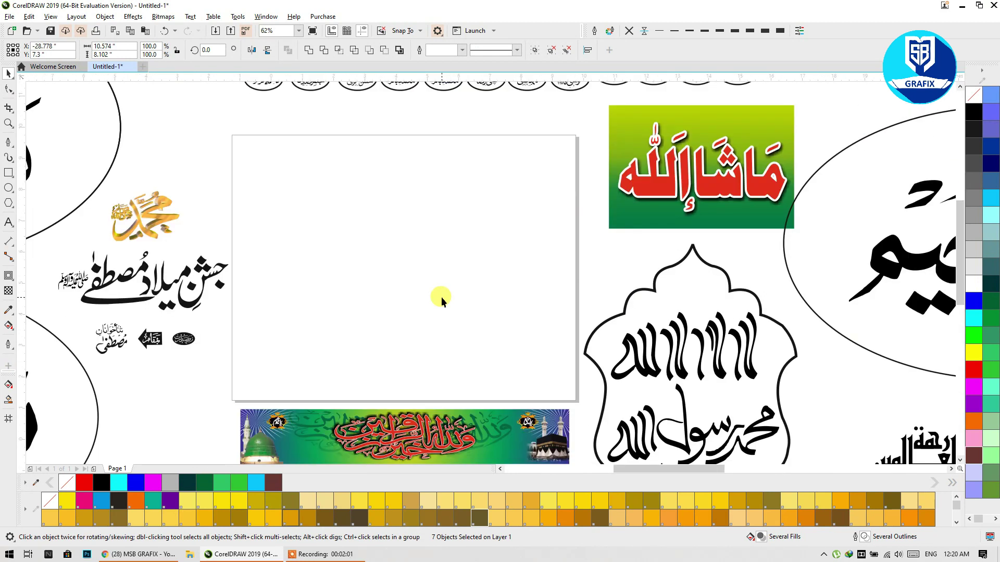
{"action": "left_click", "coordinate": [648, 195]}
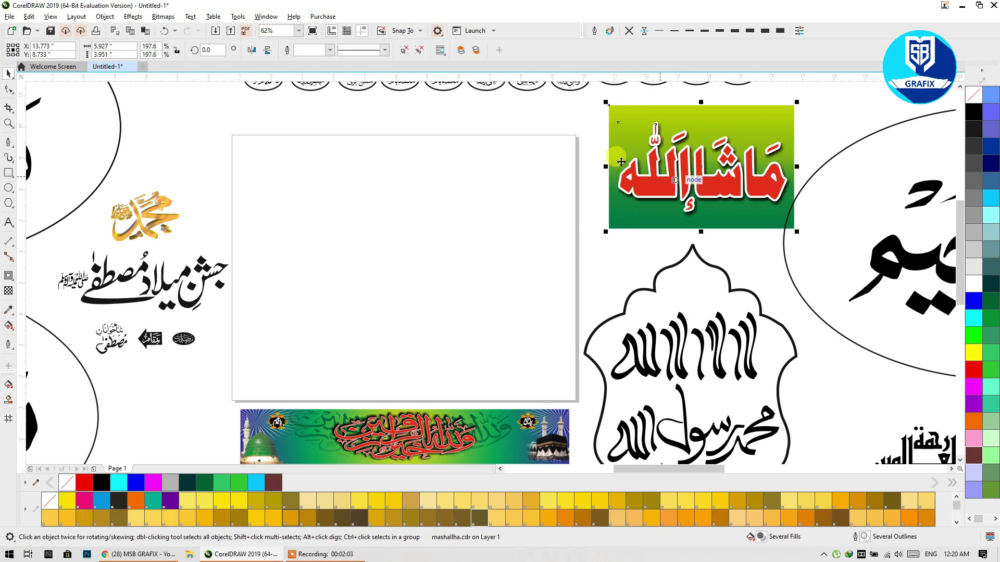
{"action": "left_click", "coordinate": [404, 50]}
{"action": "left_click_drag", "start_coordinate": [731, 205], "coordinate": [558, 319]}
{"action": "left_click_drag", "start_coordinate": [290, 317], "coordinate": [241, 344]}
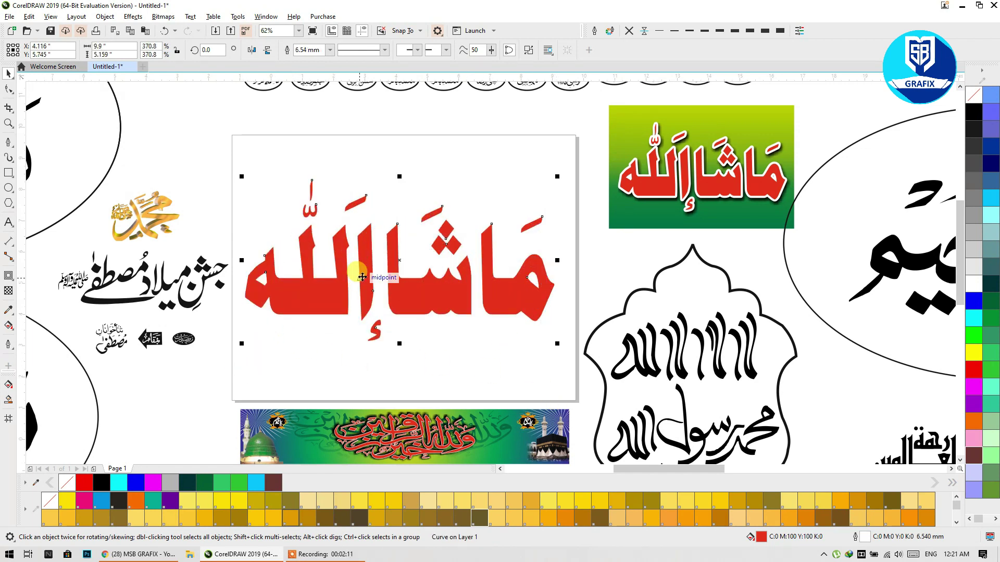
Step: Center the red lettering on the page at X 4.25 and Y 5.5 inches
{"action": "left_click_drag", "start_coordinate": [362, 278], "coordinate": [366, 283]}
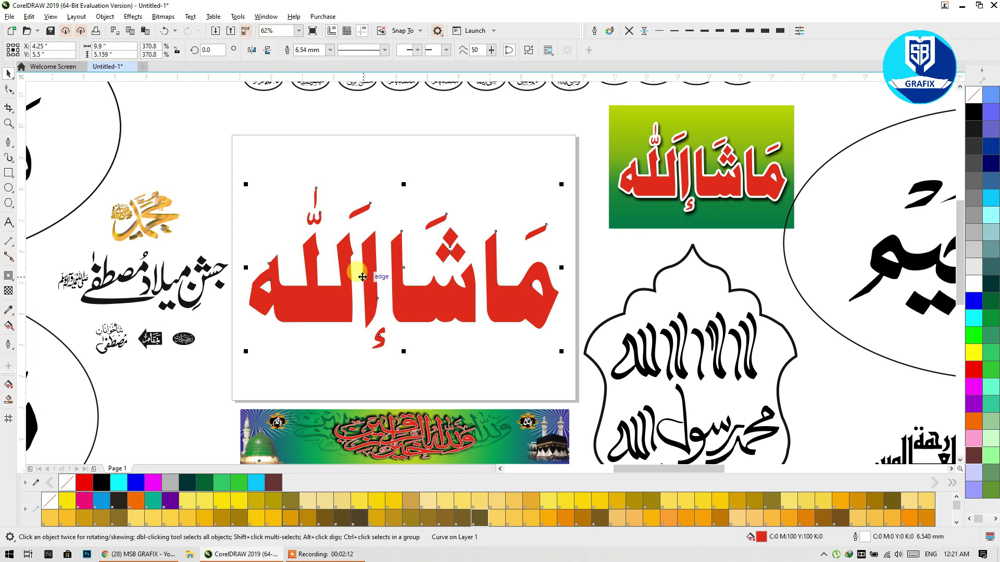
{"action": "left_click", "coordinate": [380, 144]}
{"action": "left_click", "coordinate": [396, 275]}
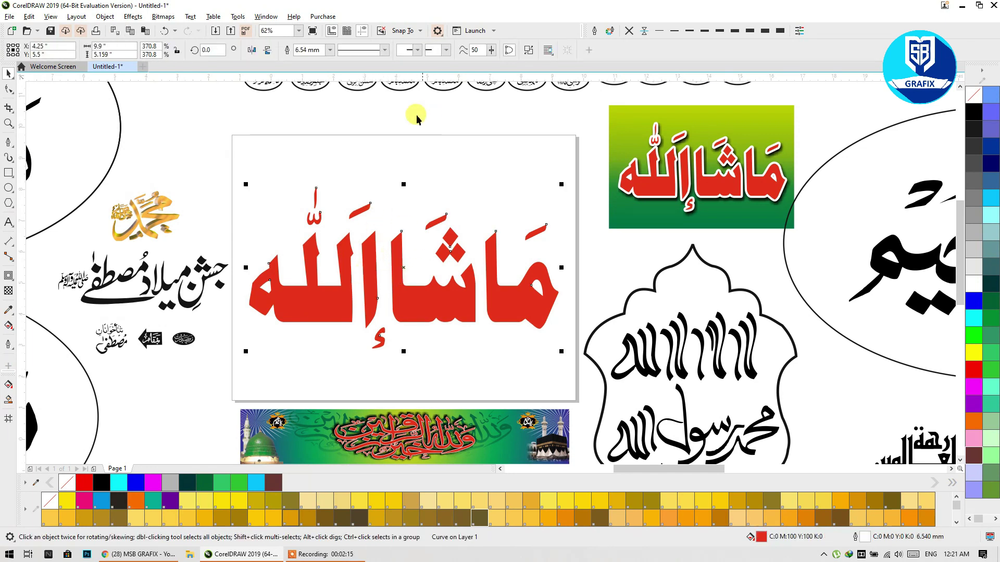
Step: Place the red lettering in the empty area far to the right of all designs, with a second copy beside it
{"action": "scroll", "coordinate": [261, 134], "scroll_direction": "down", "scroll_amount": 4}
{"action": "left_click_drag", "start_coordinate": [315, 203], "coordinate": [828, 258]}
{"action": "scroll", "coordinate": [737, 295], "scroll_direction": "right", "scroll_amount": 5}
{"action": "scroll", "coordinate": [330, 273], "scroll_direction": "up", "scroll_amount": 2}
{"action": "left_click_drag", "start_coordinate": [359, 252], "coordinate": [149, 175]}
{"action": "left_click_drag", "start_coordinate": [149, 175], "coordinate": [415, 165]}
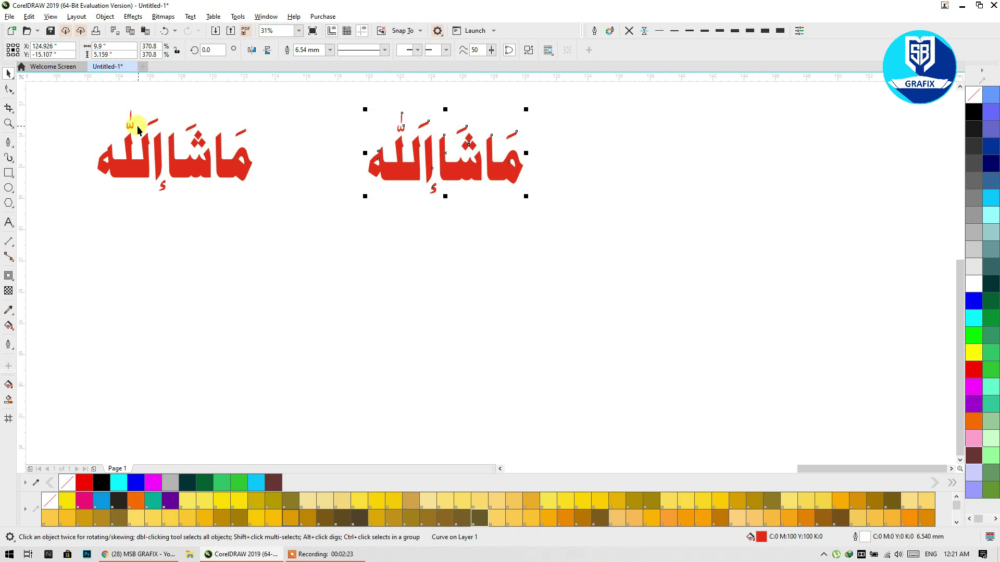
Step: Remove the outline from the left red lettering and enlarge it to about 13.3 inches wide
{"action": "scroll", "coordinate": [134, 127], "scroll_direction": "up", "scroll_amount": 2}
{"action": "left_click", "coordinate": [150, 146]}
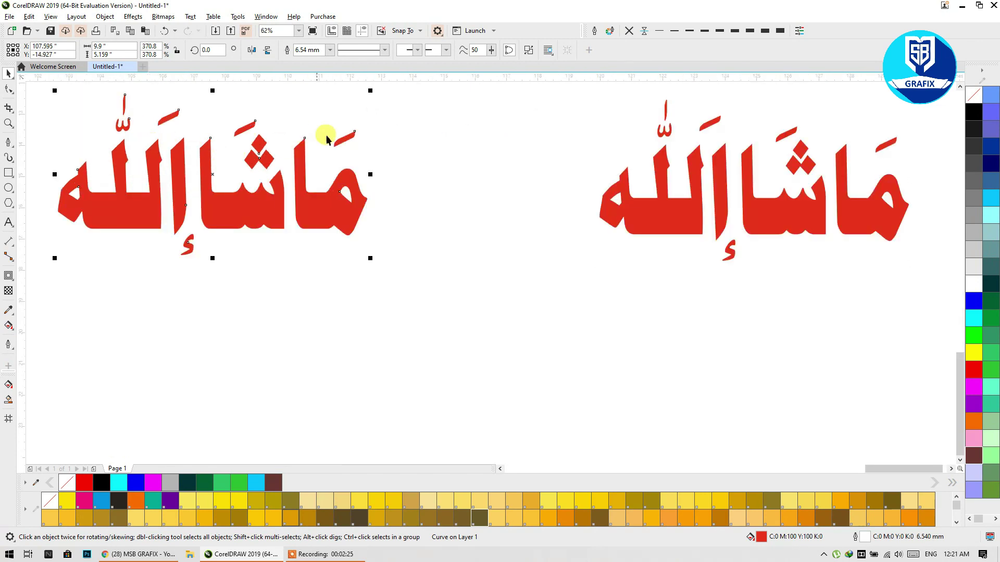
{"action": "left_click", "coordinate": [628, 31]}
{"action": "left_click_drag", "start_coordinate": [319, 196], "coordinate": [448, 267]}
{"action": "left_click_drag", "start_coordinate": [296, 170], "coordinate": [125, 107]}
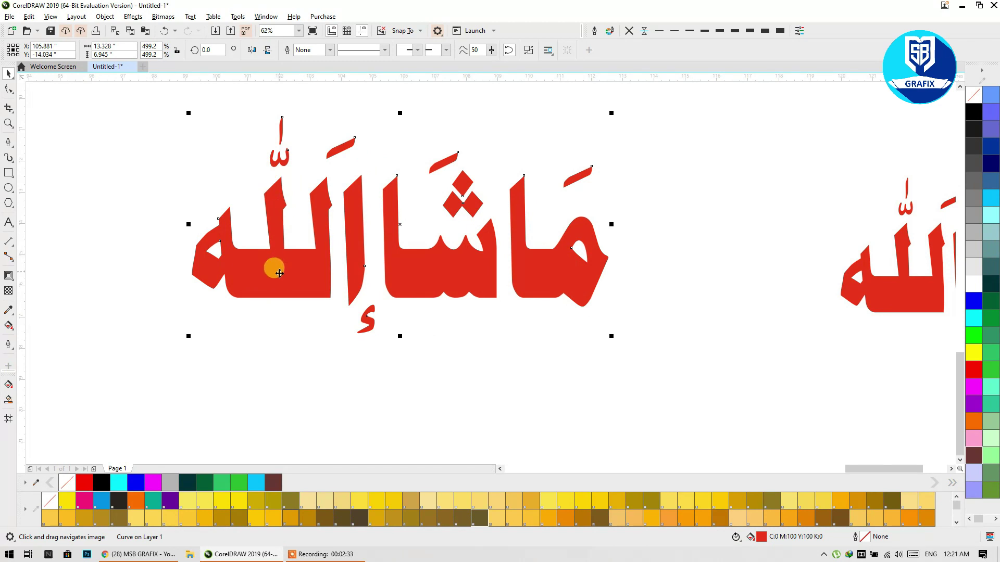
Step: Apply a vertical linear fountain fill to the large lettering and set its upper end to red
{"action": "left_click_drag", "start_coordinate": [279, 270], "coordinate": [280, 289]}
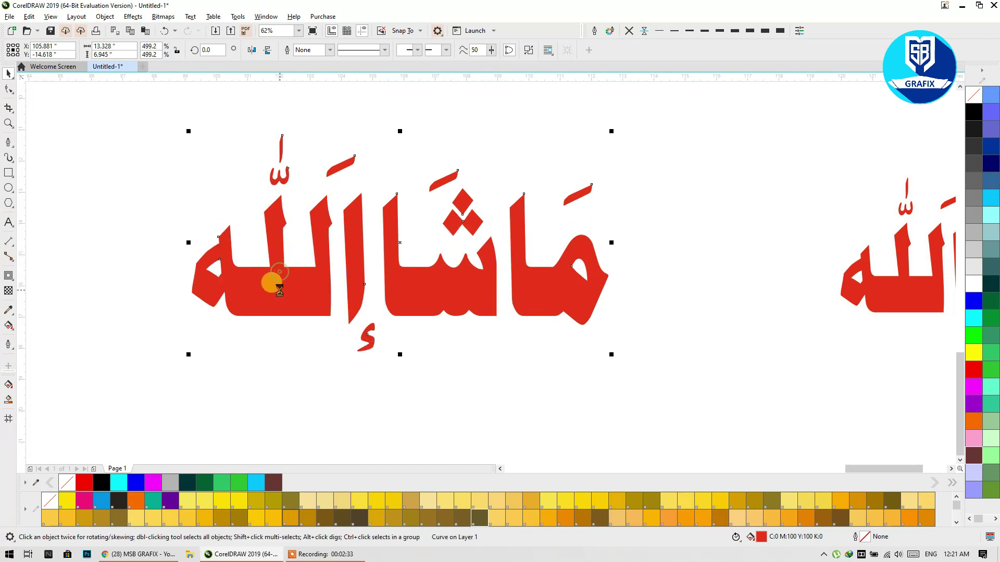
{"action": "left_click", "coordinate": [156, 17]}
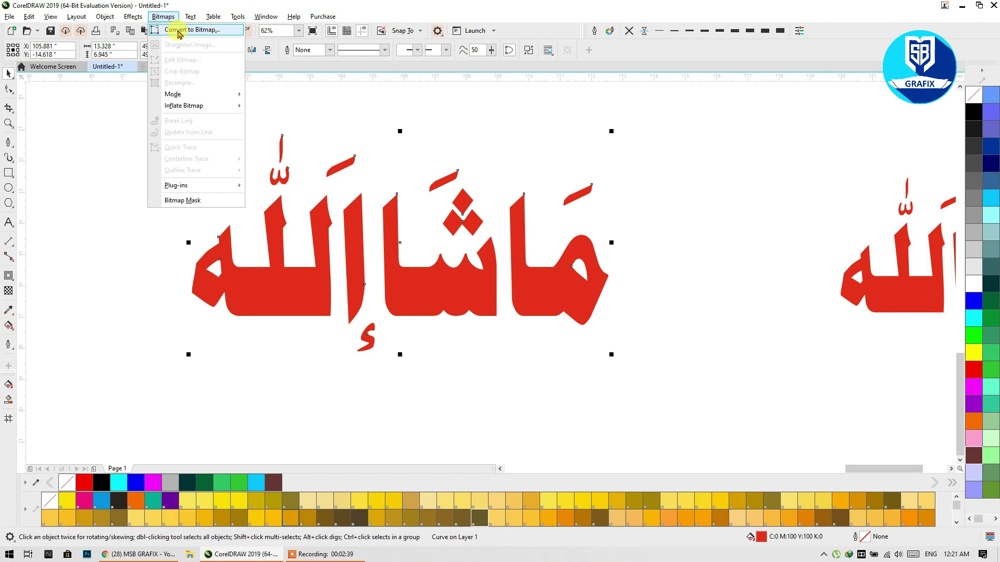
{"action": "left_click", "coordinate": [86, 263]}
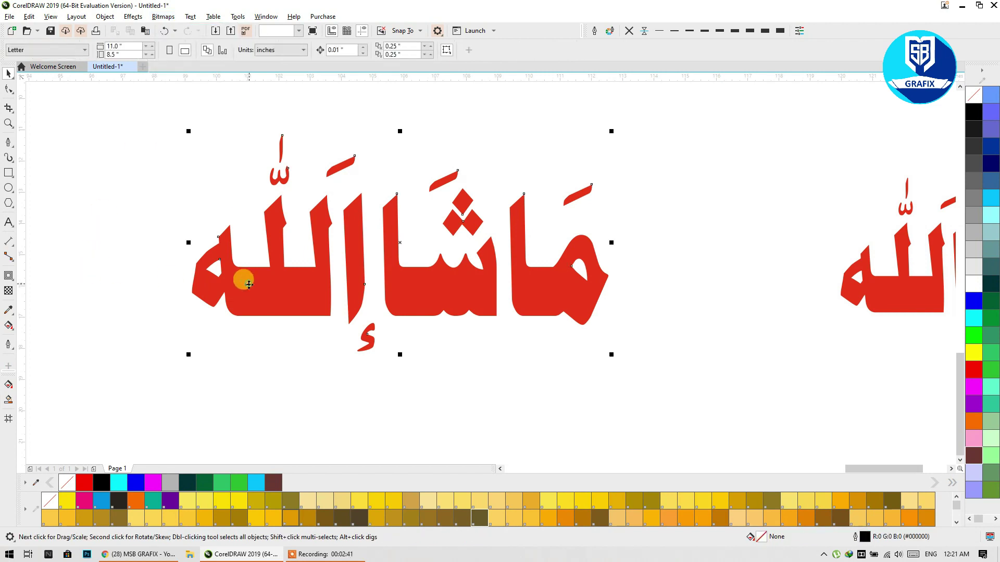
{"action": "left_click", "coordinate": [6, 344]}
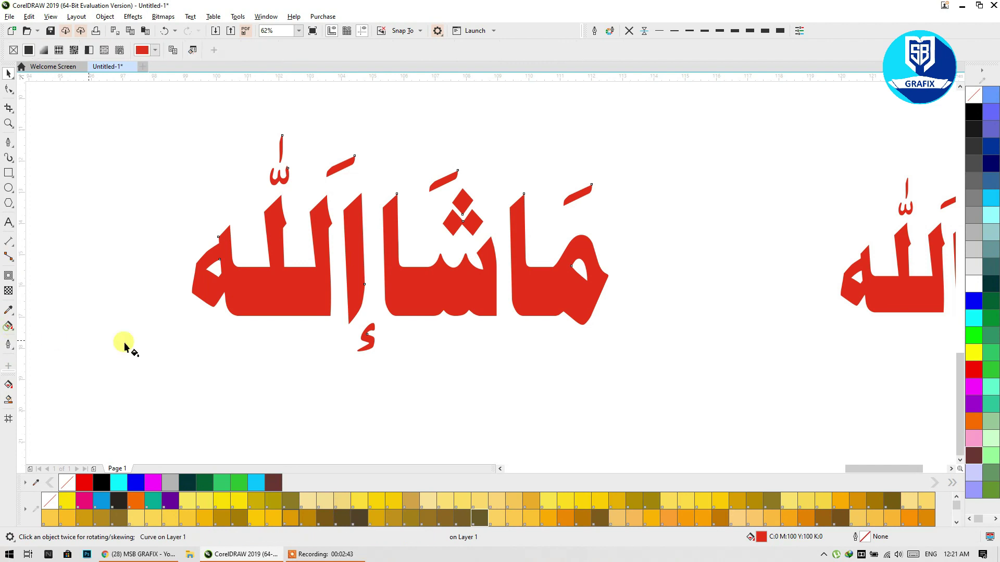
{"action": "left_click_drag", "start_coordinate": [416, 340], "coordinate": [406, 129]}
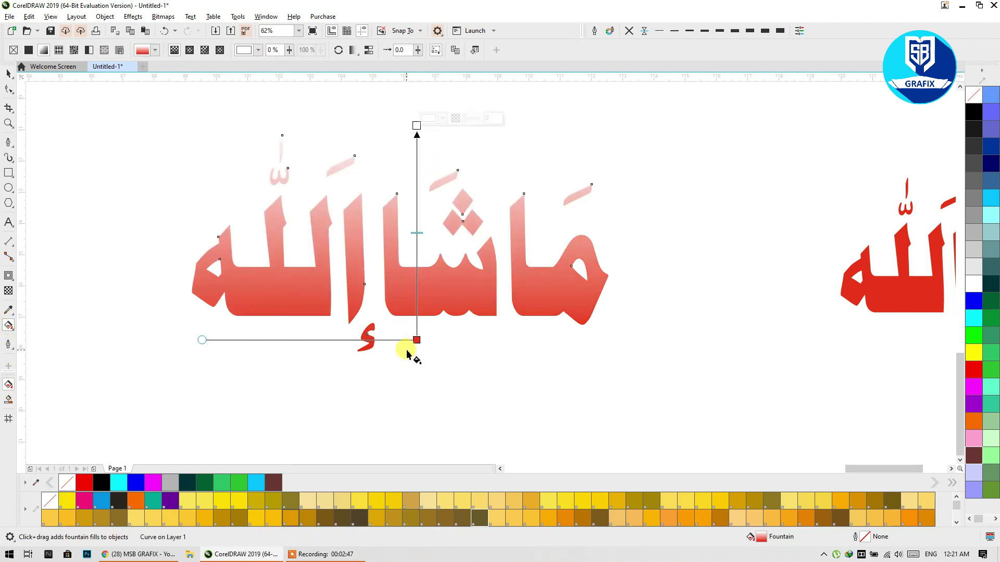
{"action": "left_click", "coordinate": [972, 380]}
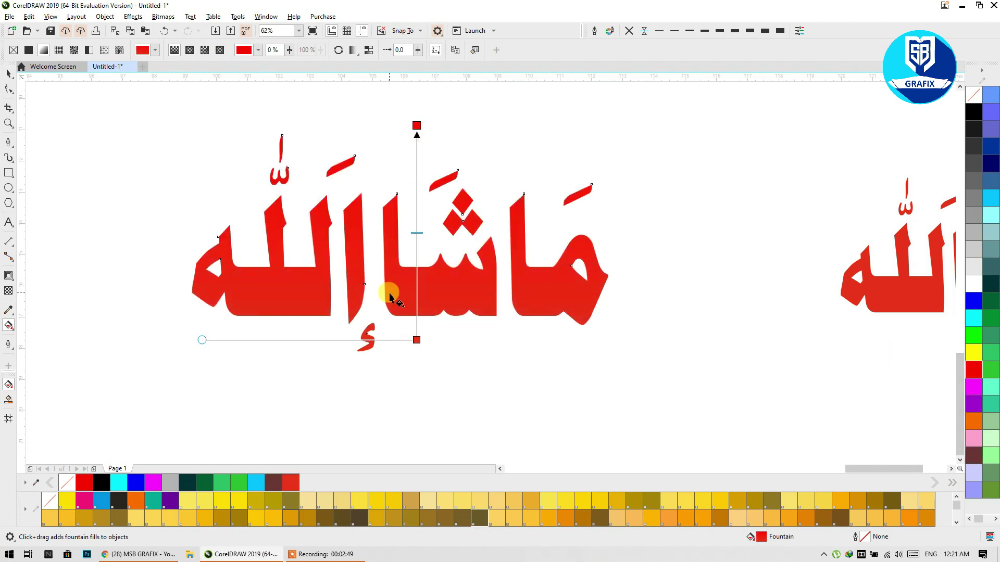
Step: Try magenta, pink and bright red for the lower end of the lettering's gradient, then set it to a dark red shade
{"action": "left_click", "coordinate": [417, 340]}
{"action": "left_click", "coordinate": [973, 388]}
{"action": "scroll", "coordinate": [973, 393], "scroll_direction": "down", "scroll_amount": 3}
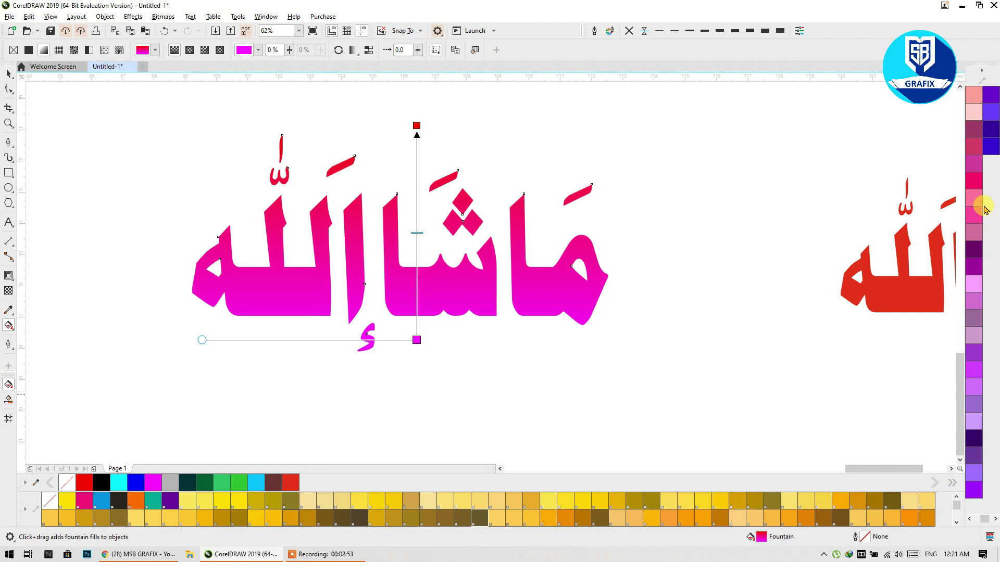
{"action": "left_click", "coordinate": [976, 188]}
{"action": "scroll", "coordinate": [979, 240], "scroll_direction": "up", "scroll_amount": 3}
{"action": "left_click", "coordinate": [973, 370]}
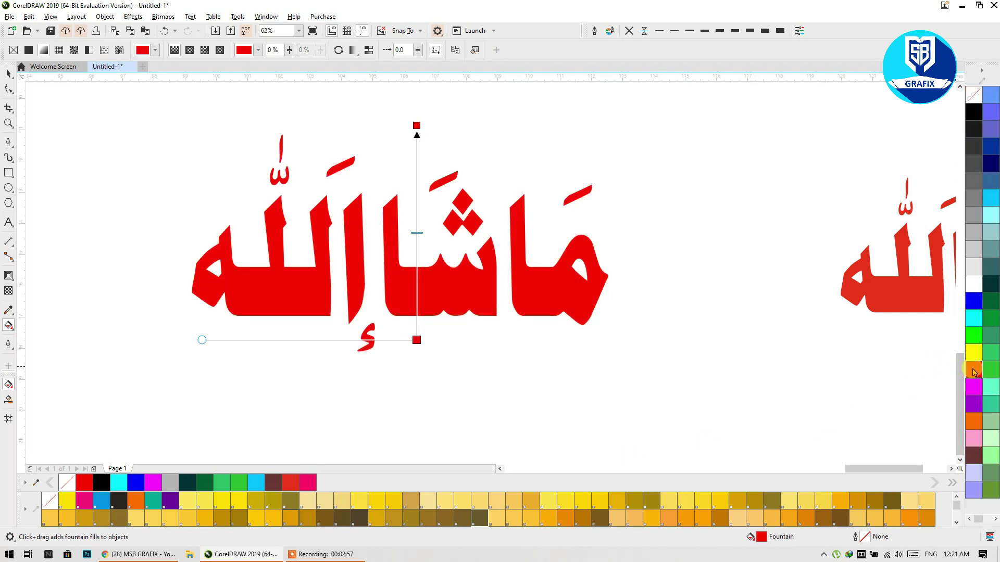
{"action": "left_click", "coordinate": [974, 371]}
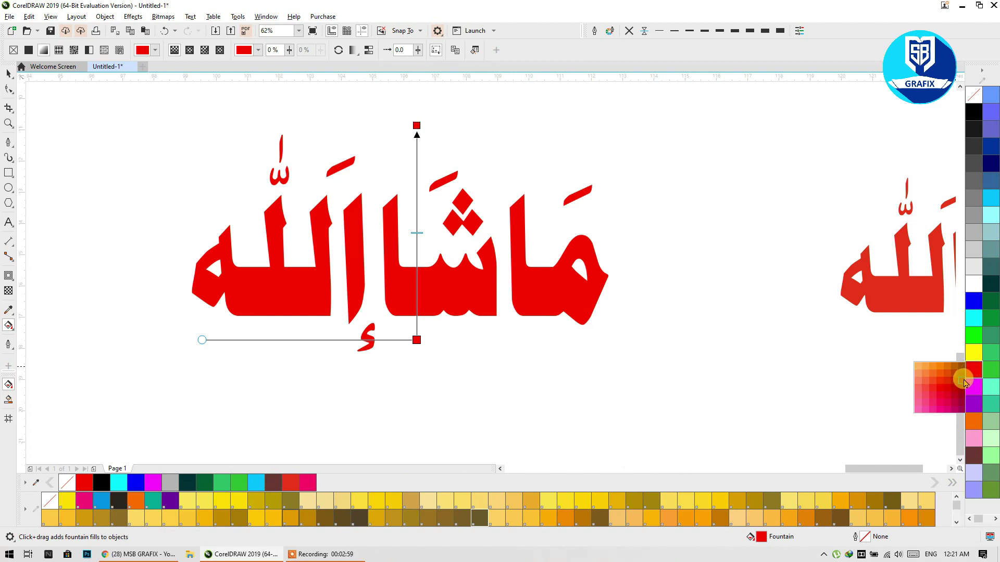
{"action": "left_click", "coordinate": [962, 381]}
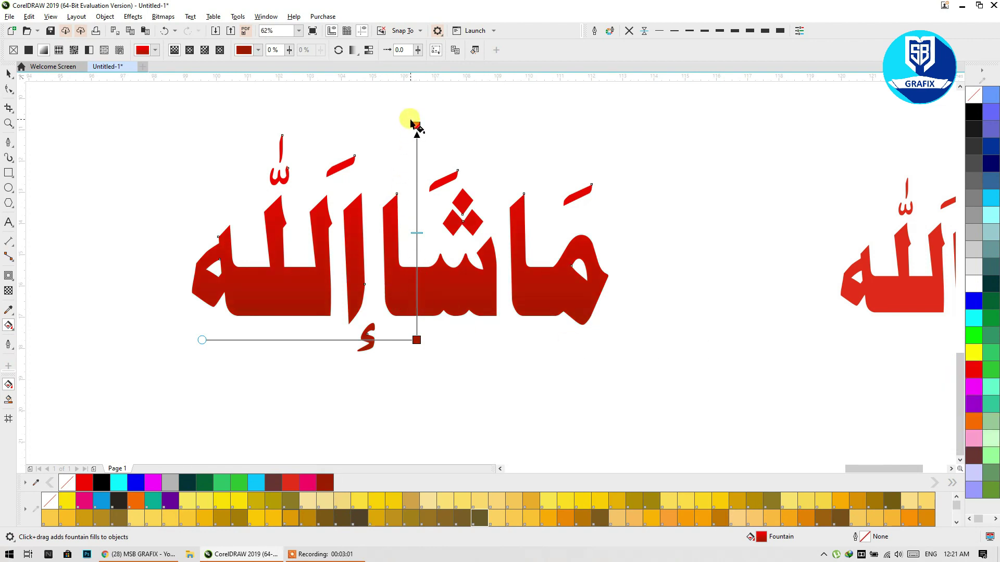
Step: Shorten the vertical gradient from its upper end and move the lettering slightly up and to the left
{"action": "left_click_drag", "start_coordinate": [417, 124], "coordinate": [415, 179]}
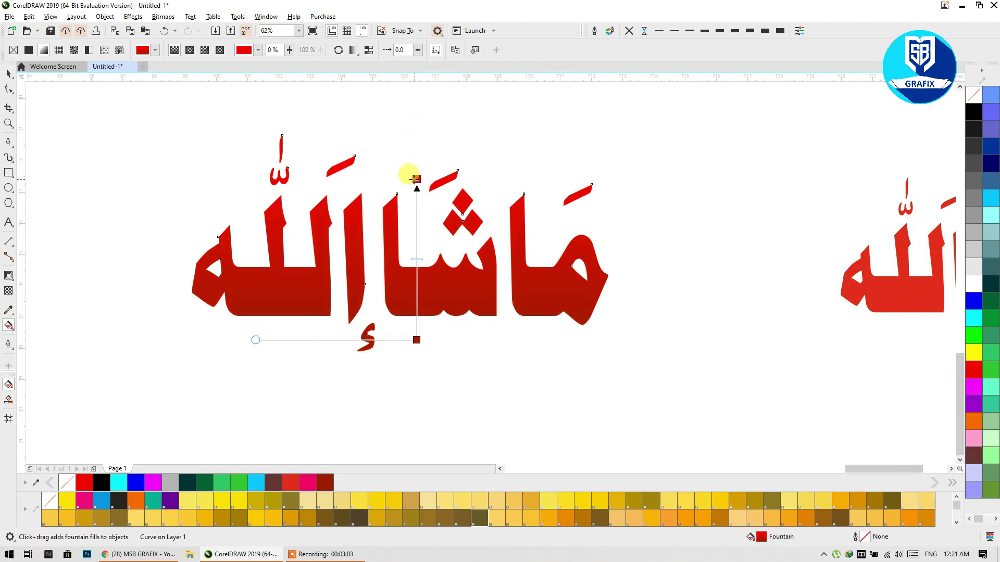
{"action": "left_click", "coordinate": [427, 191]}
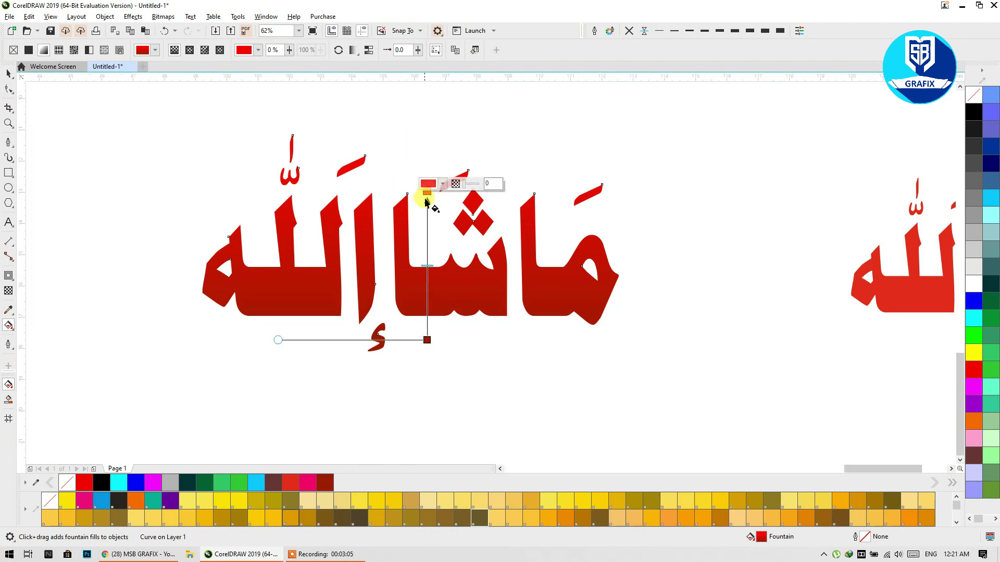
{"action": "left_click", "coordinate": [428, 339]}
{"action": "left_click_drag", "start_coordinate": [427, 193], "coordinate": [428, 206]}
{"action": "left_click_drag", "start_coordinate": [427, 371], "coordinate": [427, 351]}
{"action": "left_click", "coordinate": [9, 75]}
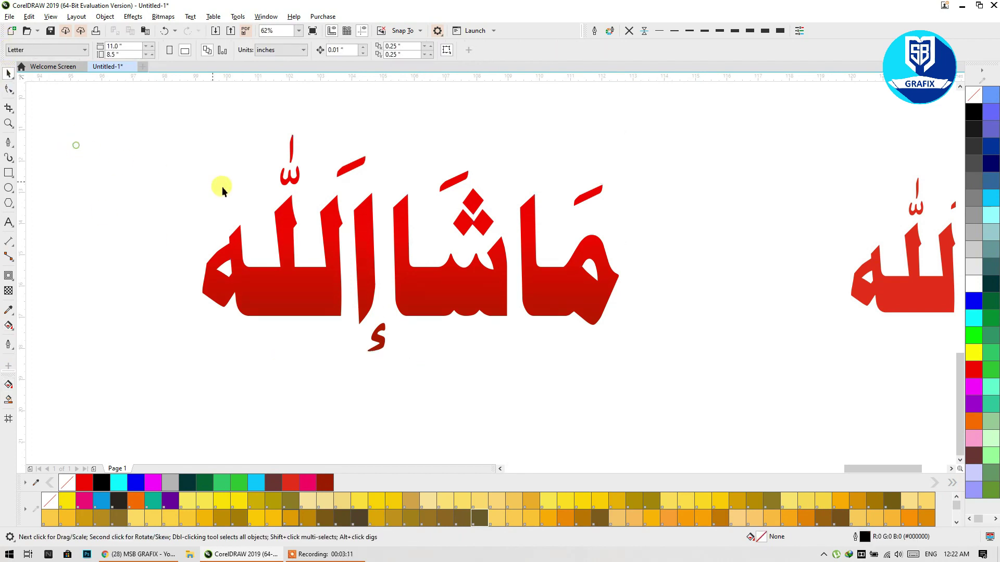
{"action": "left_click_drag", "start_coordinate": [547, 274], "coordinate": [389, 245]}
{"action": "key", "text": "Escape"}
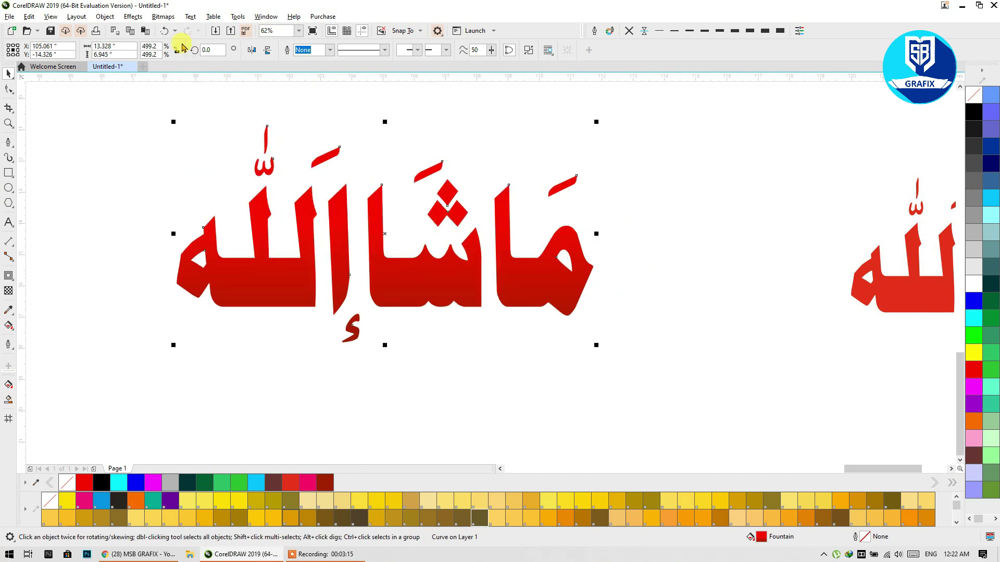
Step: Convert the gradient lettering to a 300 dpi RGB Color (24-bit) bitmap with anti-aliasing and a transparent background
{"action": "left_click", "coordinate": [162, 17]}
{"action": "left_click", "coordinate": [177, 29]}
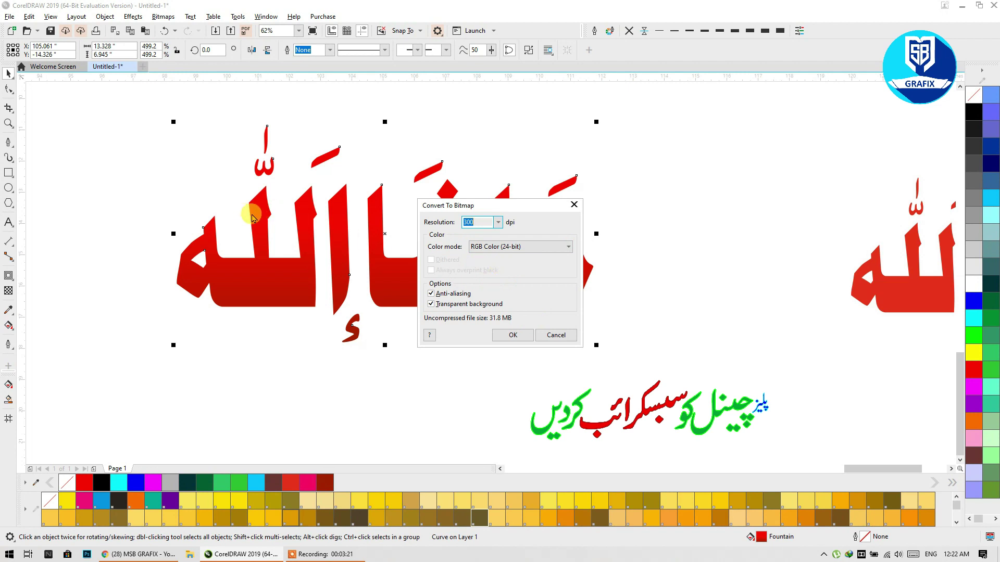
{"action": "left_click", "coordinate": [495, 247]}
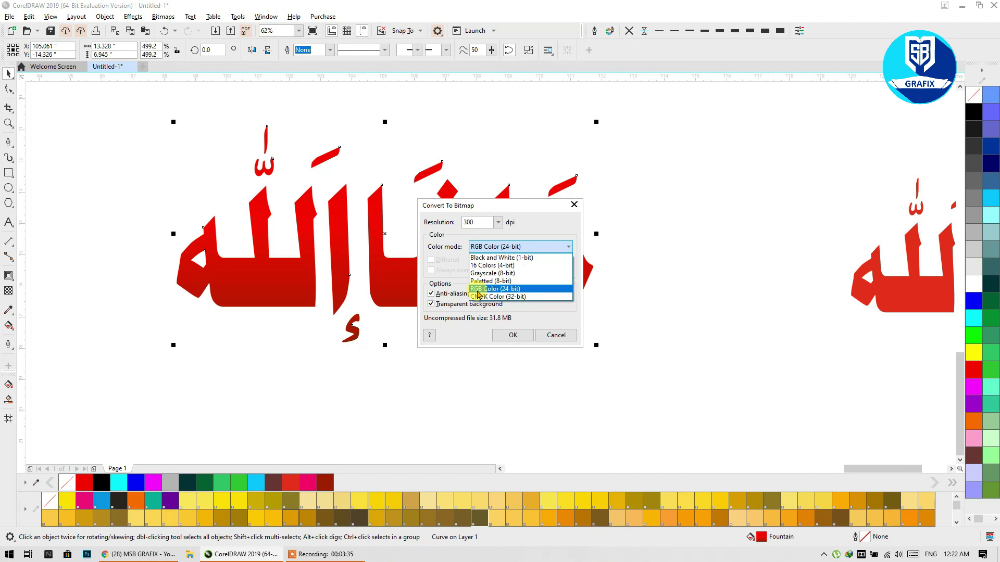
{"action": "left_click", "coordinate": [515, 290]}
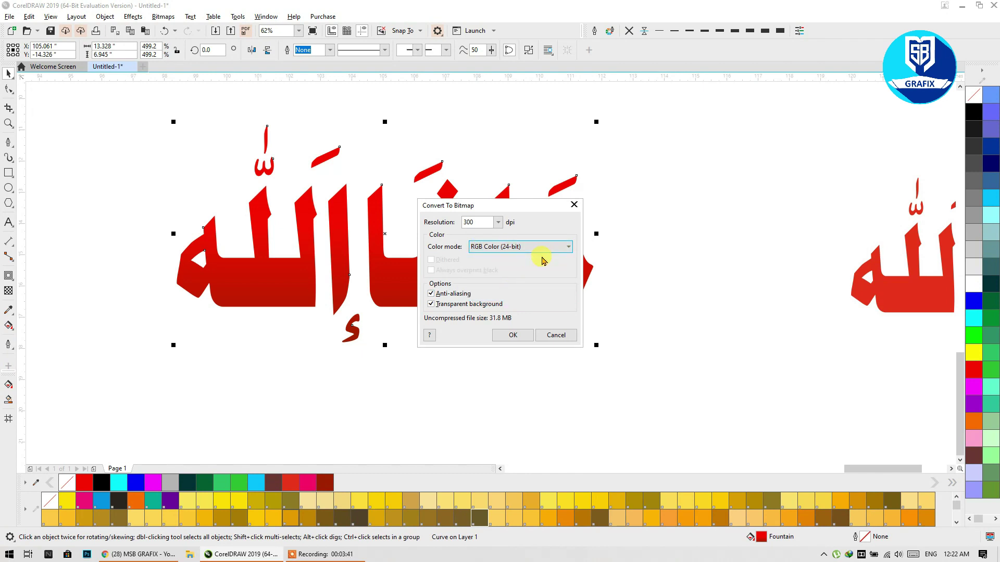
{"action": "left_click", "coordinate": [503, 336]}
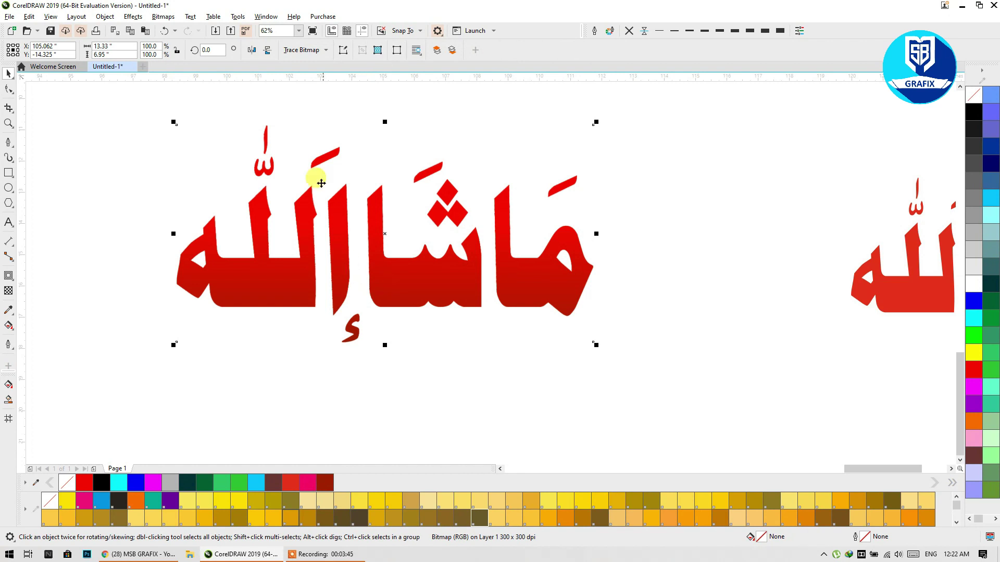
Step: Try the Plastic texture on the bitmap with Highlight 93, Depth 7 and Smoothness 97, and undo the bitmap conversion
{"action": "left_click", "coordinate": [163, 16]}
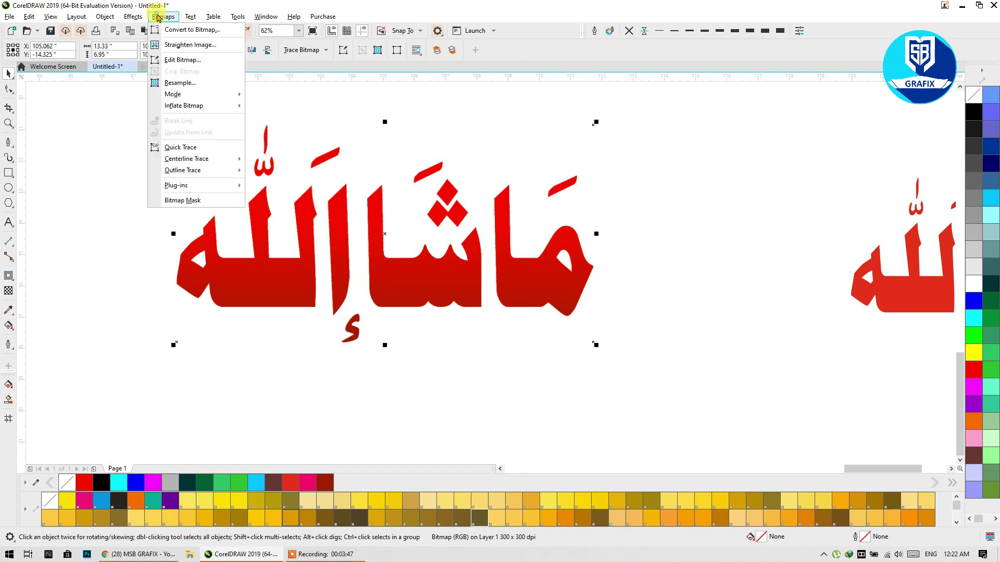
{"action": "mouse_move", "coordinate": [183, 194]}
{"action": "mouse_move", "coordinate": [134, 17]}
{"action": "mouse_move", "coordinate": [151, 195]}
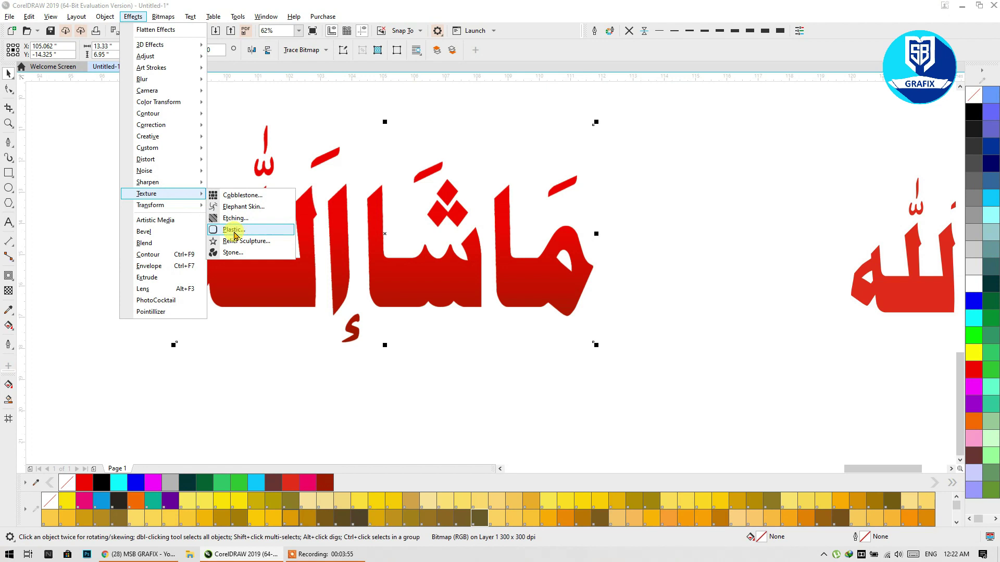
{"action": "left_click", "coordinate": [235, 234]}
{"action": "left_click_drag", "start_coordinate": [457, 222], "coordinate": [658, 186]}
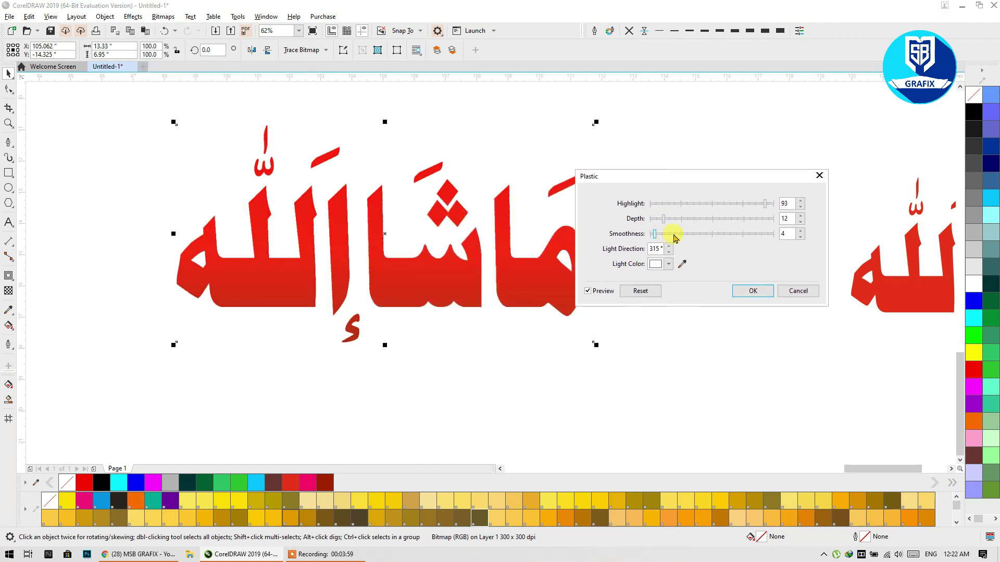
{"action": "left_click", "coordinate": [747, 235]}
{"action": "left_click", "coordinate": [763, 234]}
{"action": "left_click", "coordinate": [658, 219]}
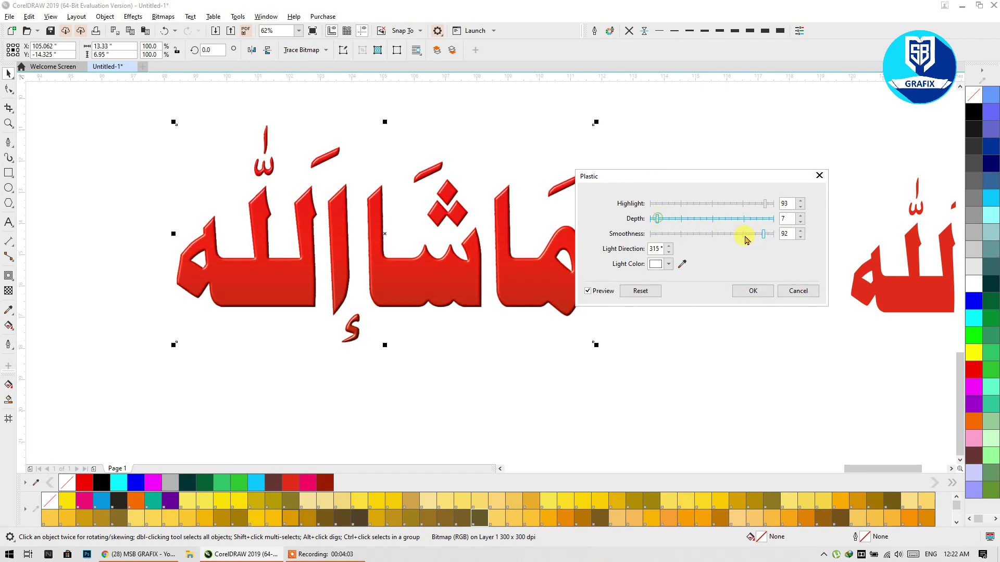
{"action": "left_click", "coordinate": [771, 236]}
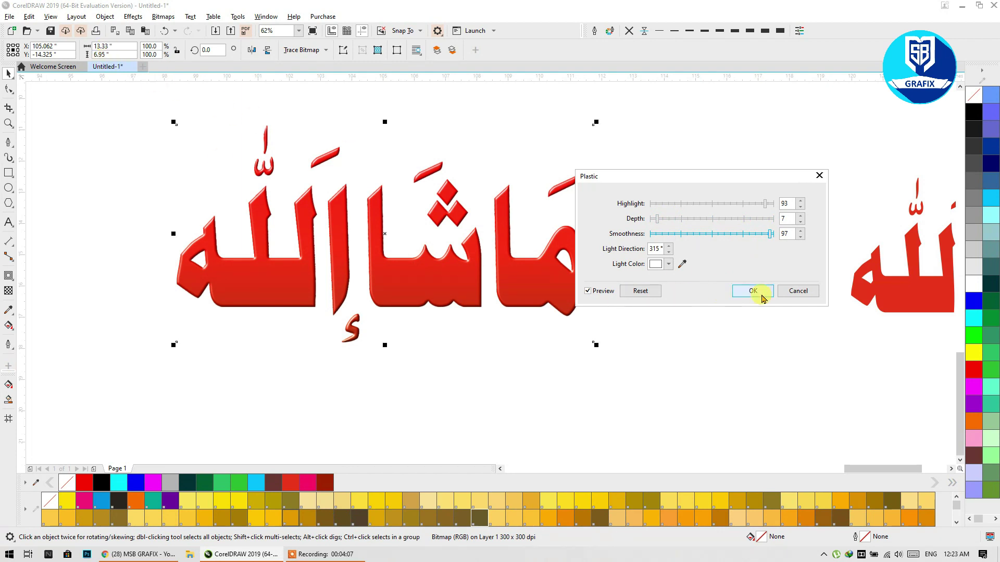
{"action": "left_click", "coordinate": [795, 291]}
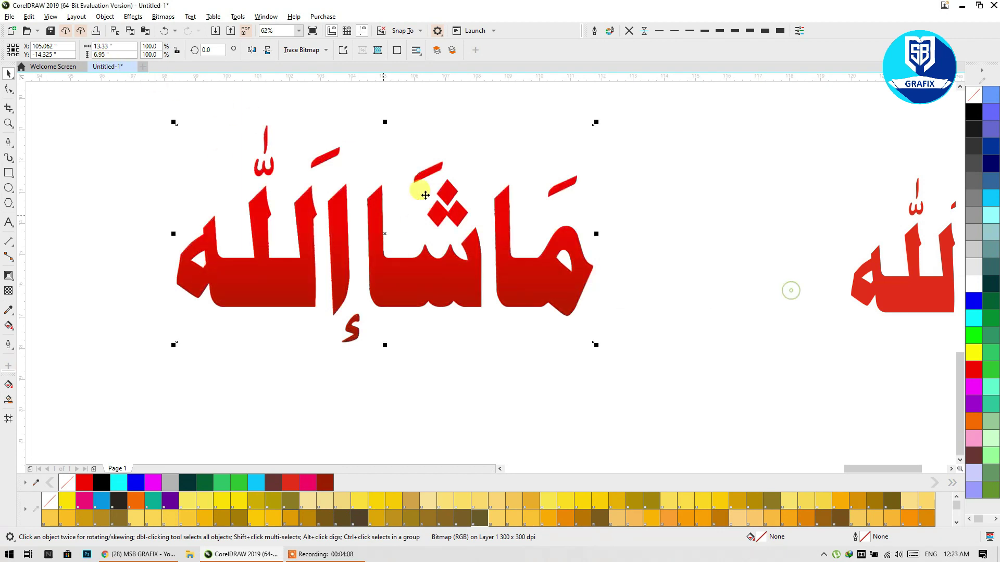
{"action": "left_click", "coordinate": [165, 33]}
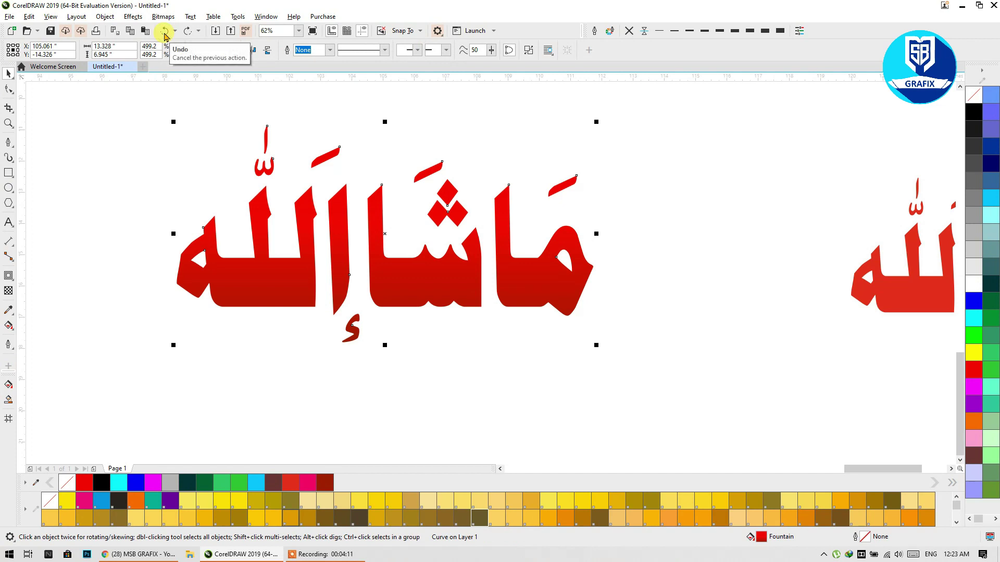
Step: Shrink the gradient lettering proportionally to about 1.57 inches wide
{"action": "left_click", "coordinate": [344, 263]}
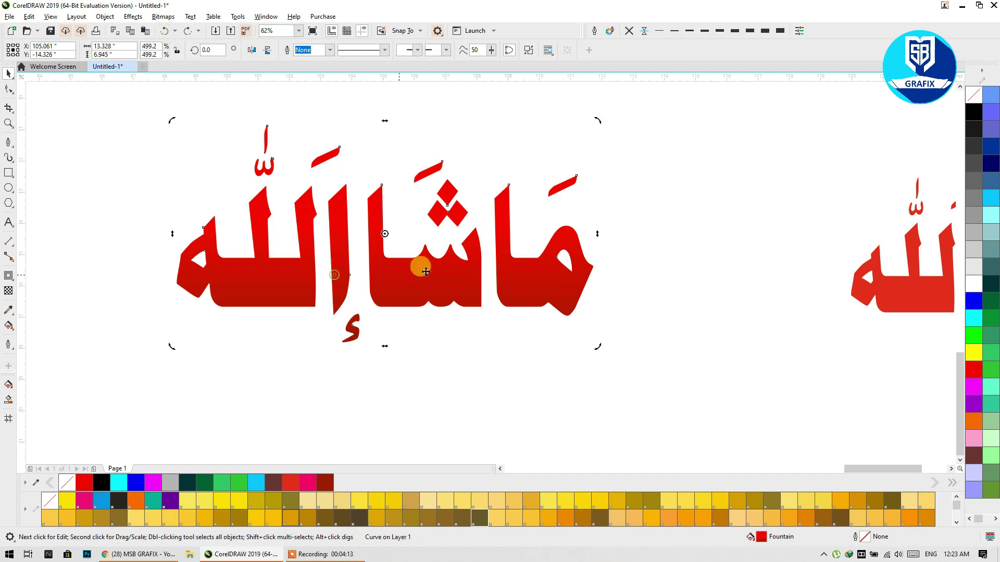
{"action": "left_click", "coordinate": [553, 266]}
{"action": "left_click_drag", "start_coordinate": [598, 123], "coordinate": [423, 324]}
{"action": "scroll", "coordinate": [416, 323], "scroll_direction": "up", "scroll_amount": 6}
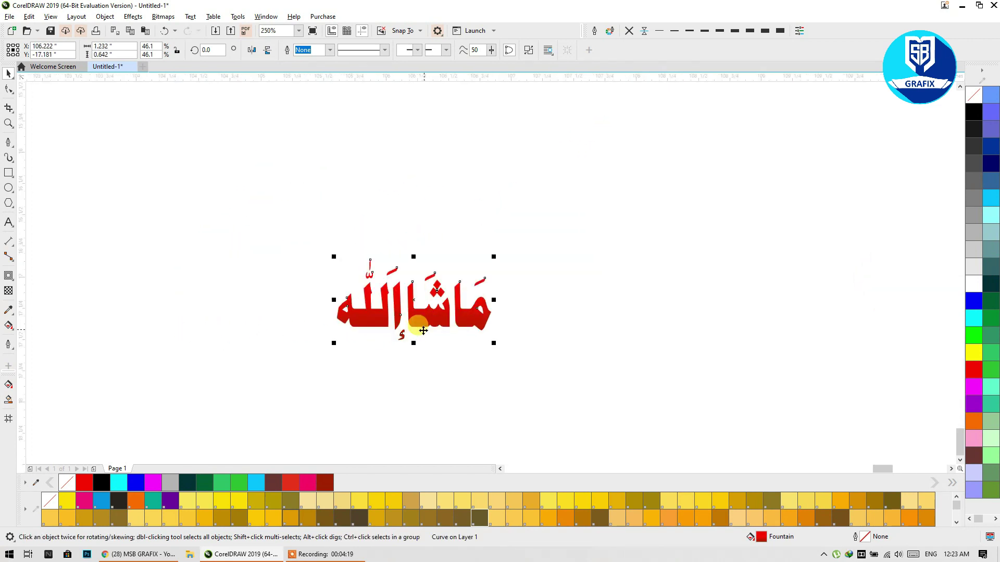
{"action": "left_click_drag", "start_coordinate": [560, 221], "coordinate": [643, 138]}
Step: Set the lettering's horizontal and vertical scale factors to 100%
{"action": "left_click", "coordinate": [112, 46]}
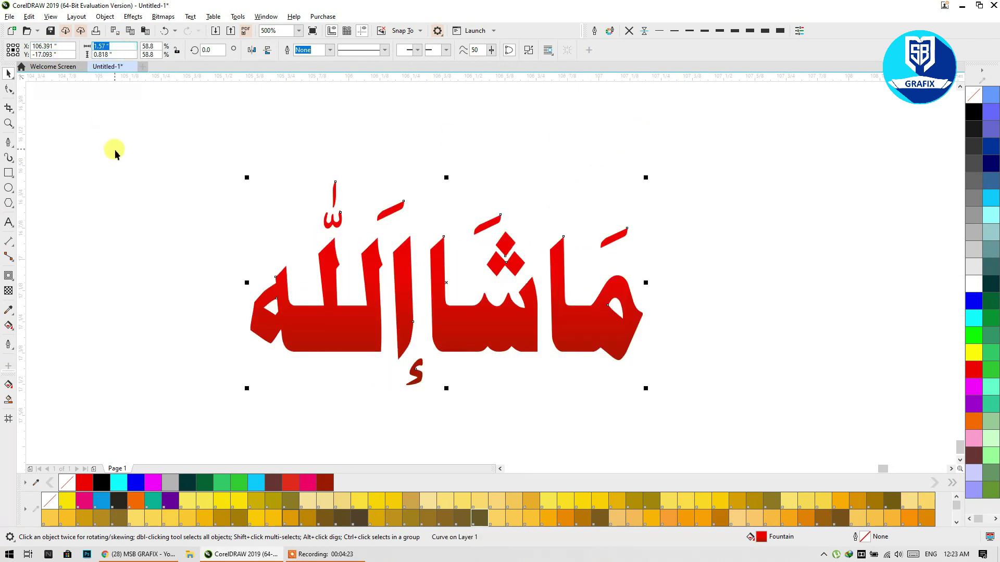
{"action": "left_click", "coordinate": [159, 47]}
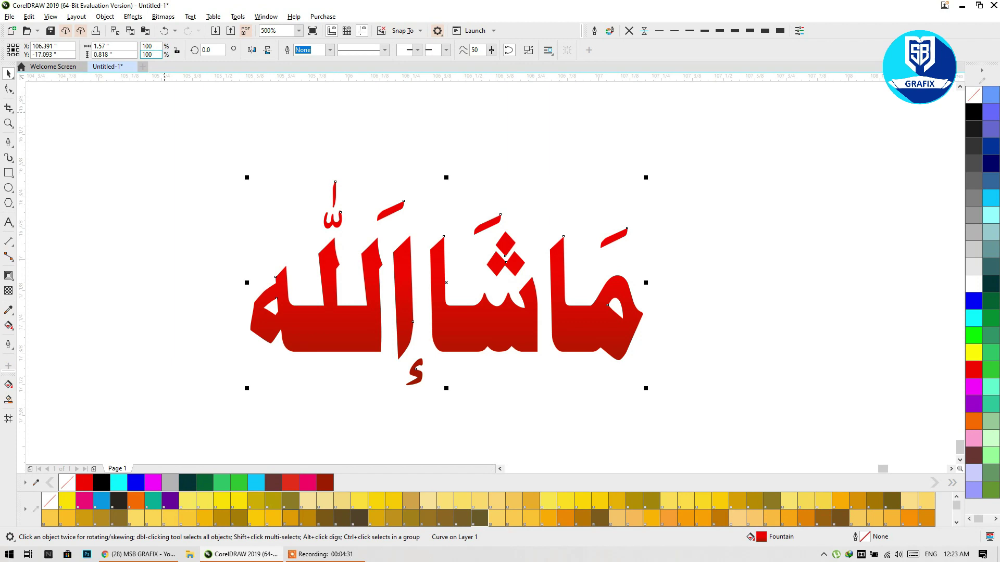
{"action": "key", "text": "Return"}
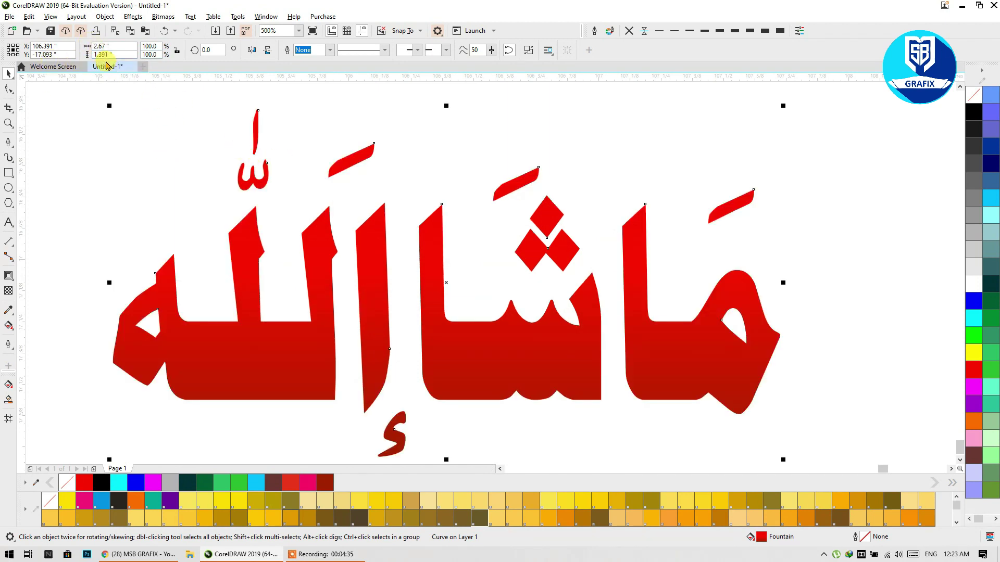
Step: Convert the resized lettering to a 300 dpi RGB Color (24-bit) bitmap with anti-aliasing and a transparent background
{"action": "scroll", "coordinate": [229, 184], "scroll_direction": "down", "scroll_amount": 2}
{"action": "left_click_drag", "start_coordinate": [239, 212], "coordinate": [333, 231]}
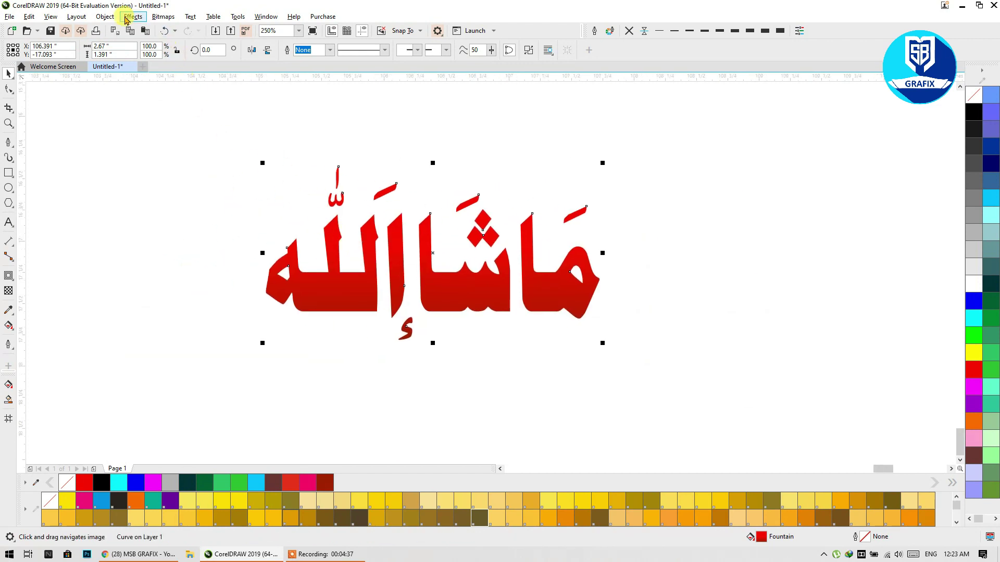
{"action": "left_click", "coordinate": [163, 16]}
{"action": "left_click", "coordinate": [193, 30]}
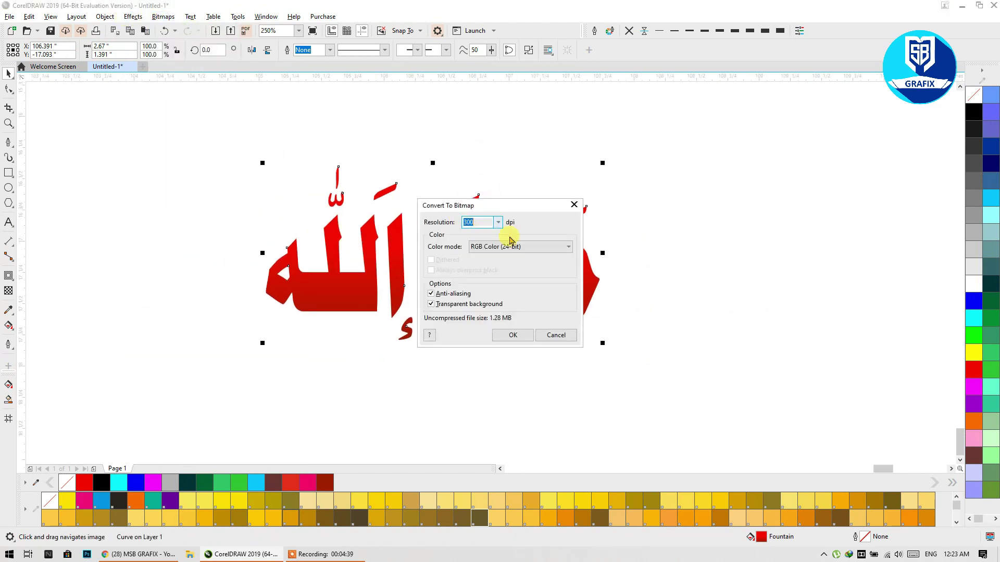
{"action": "left_click", "coordinate": [517, 344]}
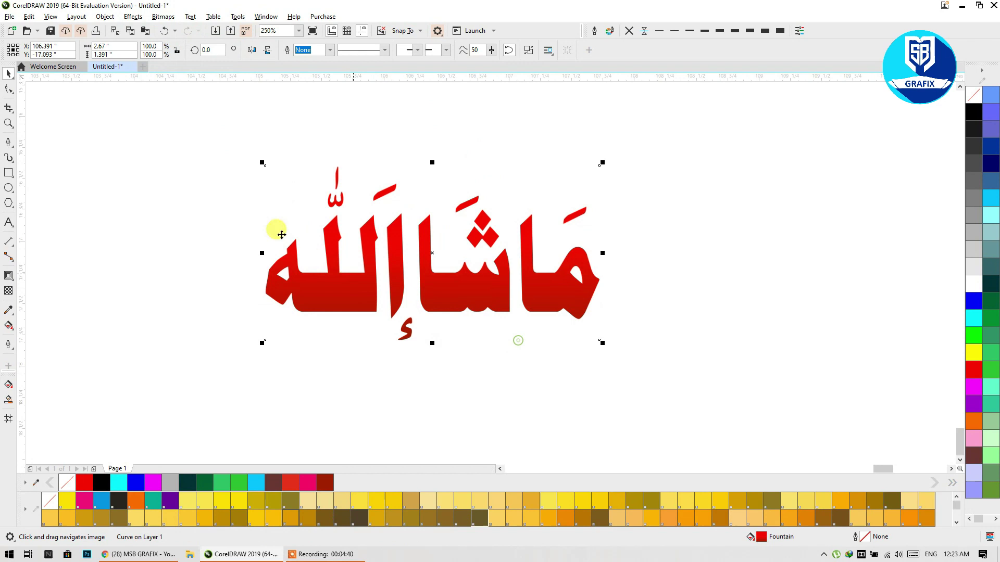
Step: Apply the Plastic texture to the gradient lettering bitmap with Highlight 94, Depth 6 and Smoothness 95
{"action": "left_click", "coordinate": [156, 19]}
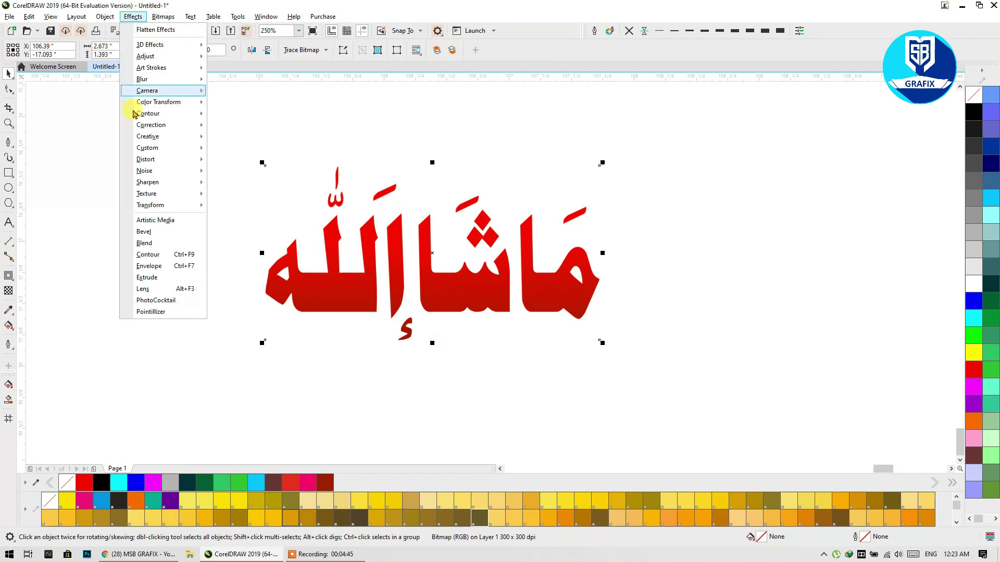
{"action": "left_click", "coordinate": [154, 194]}
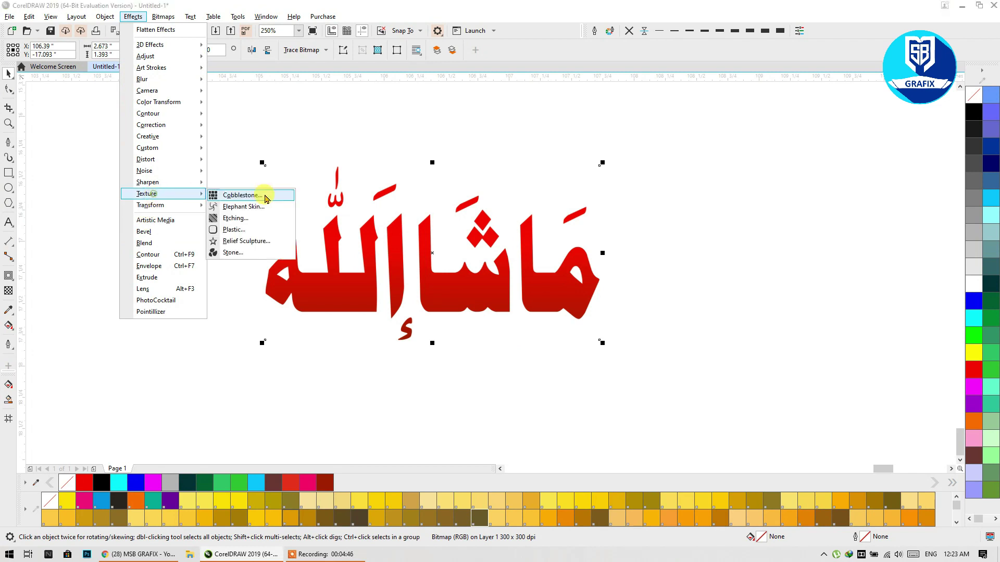
{"action": "left_click", "coordinate": [232, 230]}
{"action": "left_click_drag", "start_coordinate": [420, 218], "coordinate": [632, 174]}
{"action": "left_click", "coordinate": [769, 225]}
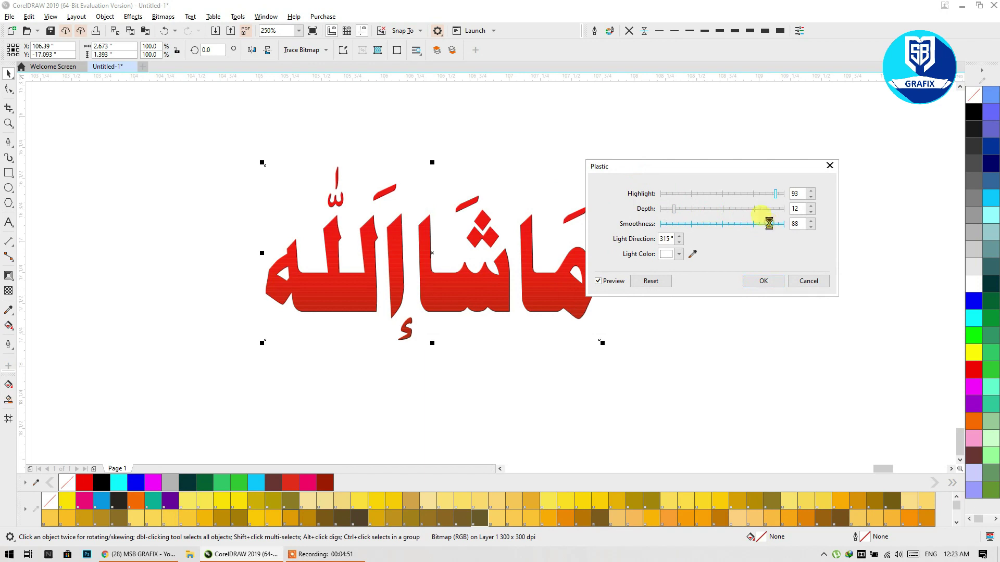
{"action": "left_click", "coordinate": [666, 210]}
{"action": "left_click", "coordinate": [777, 194]}
{"action": "left_click", "coordinate": [774, 225]}
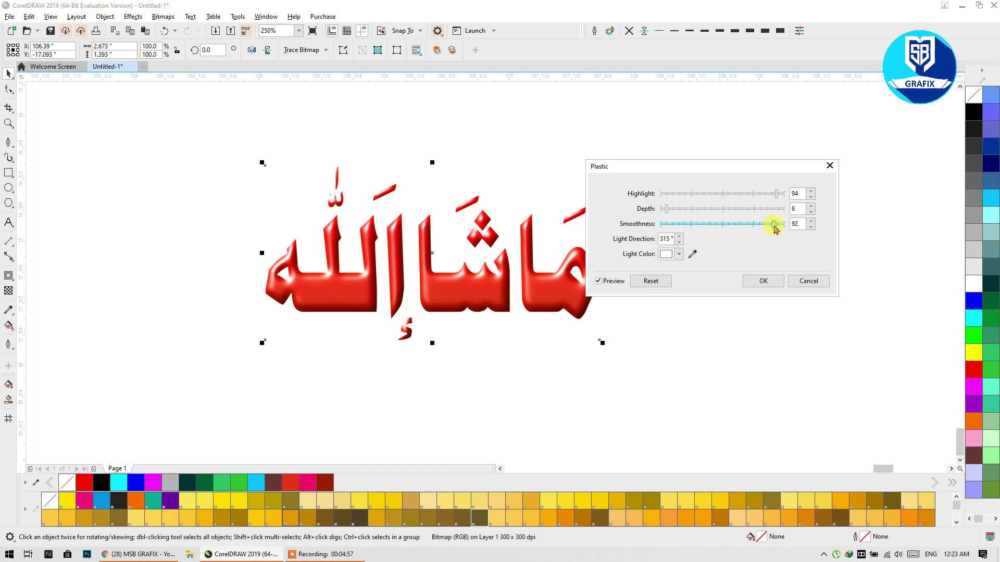
{"action": "left_click", "coordinate": [777, 225]}
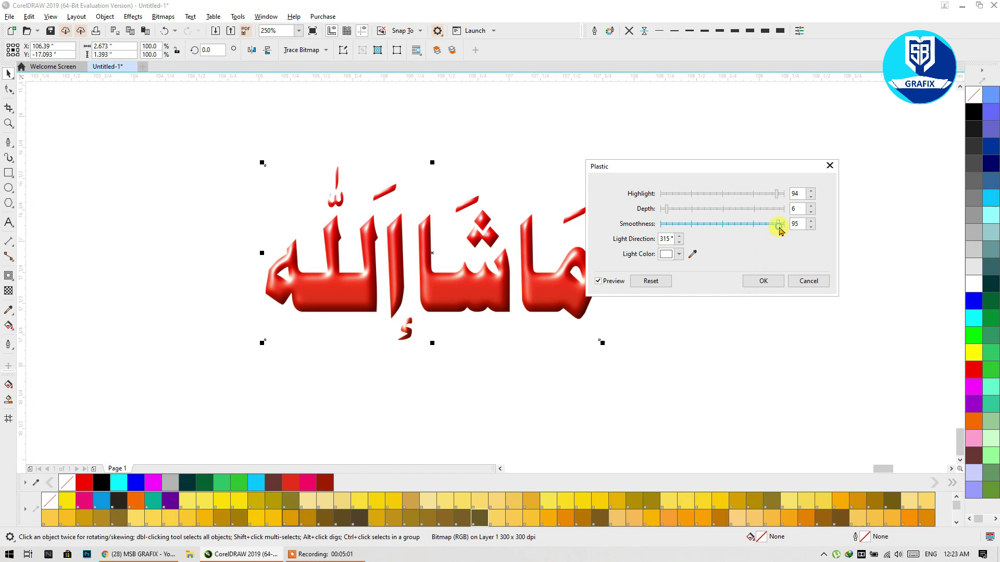
{"action": "left_click", "coordinate": [668, 210]}
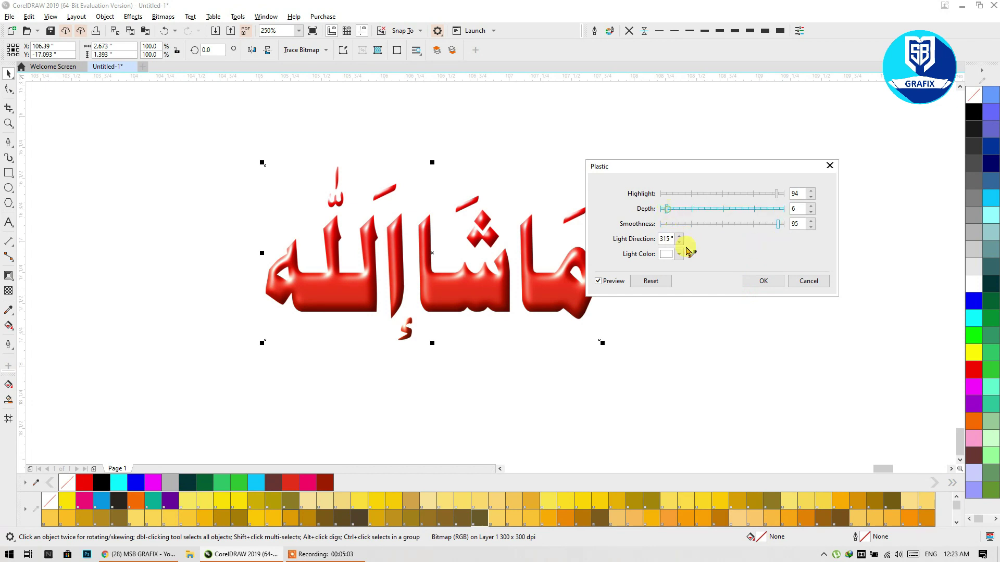
{"action": "left_click", "coordinate": [764, 282]}
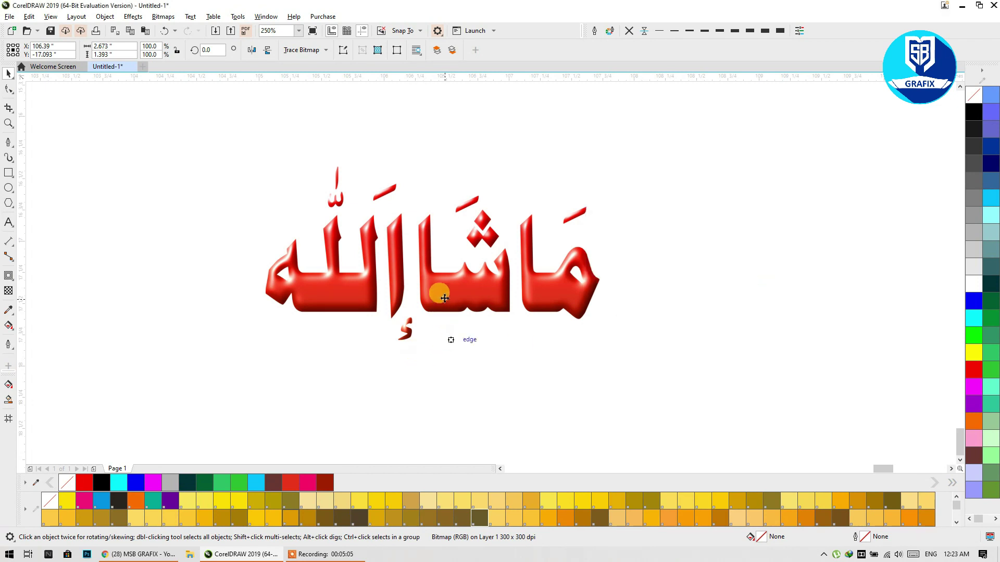
Step: Move the textured bitmap up and left into empty space, and paste a copy of the flat red vector lettering
{"action": "left_click", "coordinate": [455, 253]}
{"action": "scroll", "coordinate": [461, 256], "scroll_direction": "down", "scroll_amount": 4}
{"action": "scroll", "coordinate": [462, 258], "scroll_direction": "down", "scroll_amount": 2}
{"action": "left_click_drag", "start_coordinate": [462, 258], "coordinate": [349, 162]}
{"action": "left_click", "coordinate": [393, 205]}
{"action": "key", "text": "ctrl+v"}
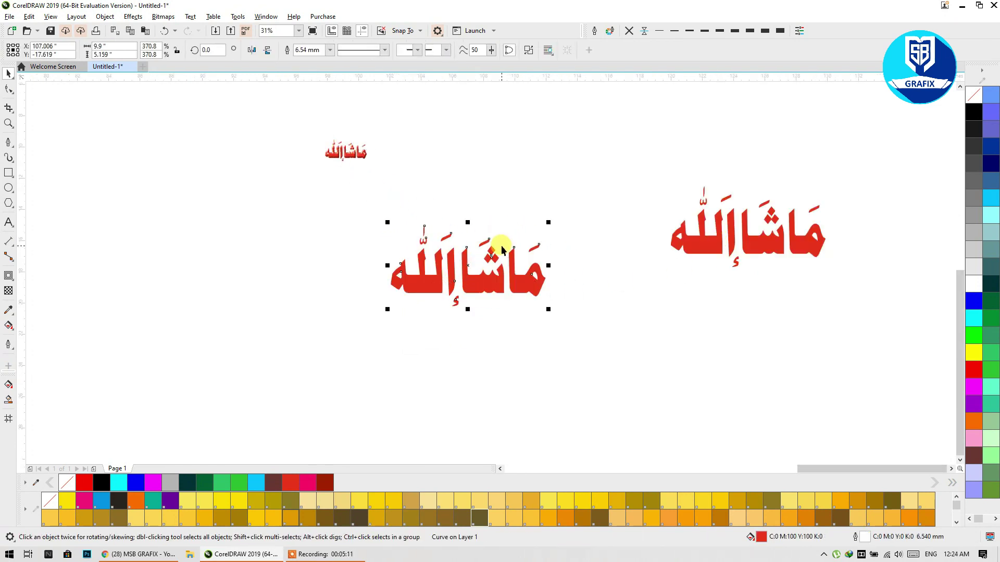
{"action": "scroll", "coordinate": [497, 258], "scroll_direction": "up", "scroll_amount": 2}
{"action": "left_click", "coordinate": [164, 17]}
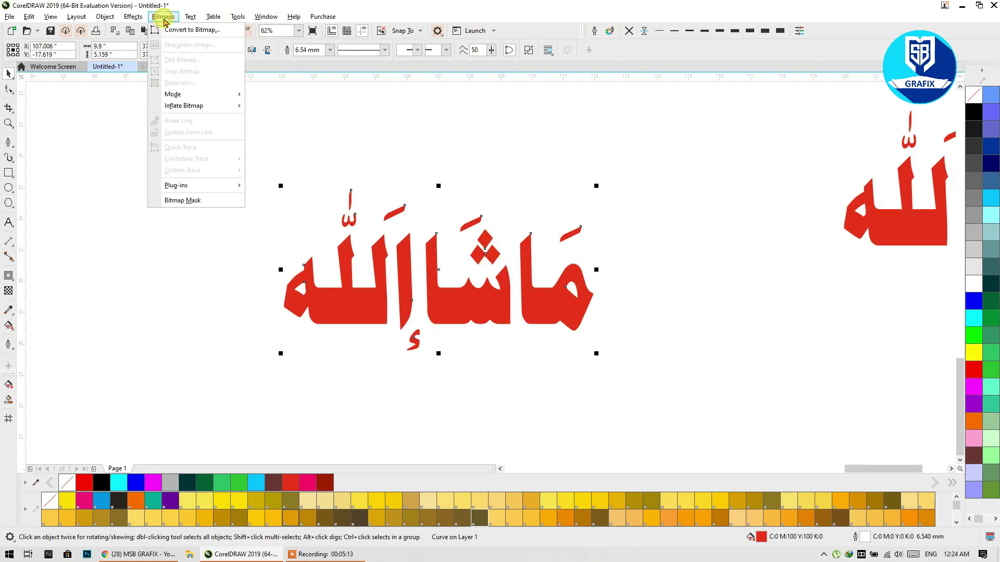
{"action": "mouse_move", "coordinate": [126, 21]}
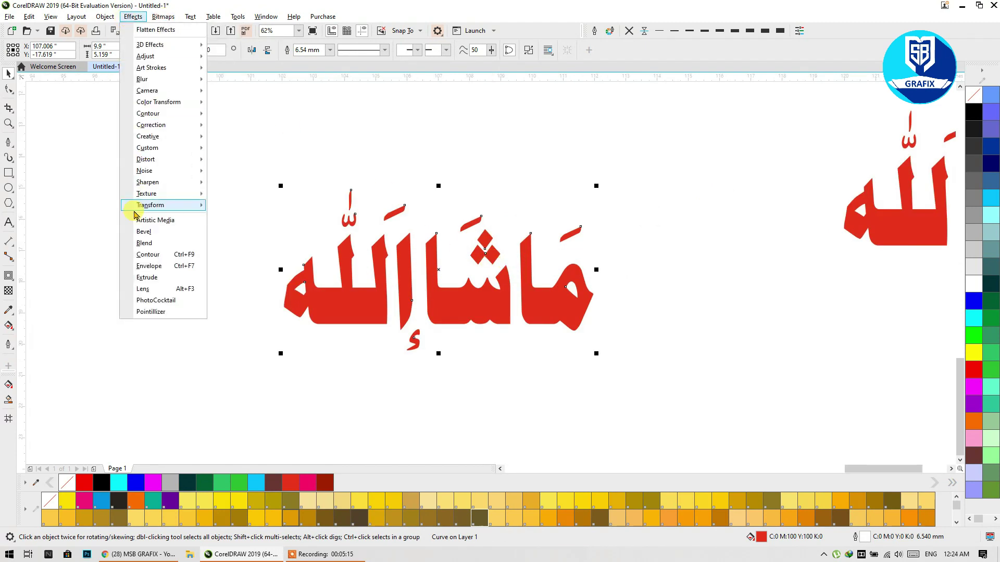
{"action": "mouse_move", "coordinate": [200, 194]}
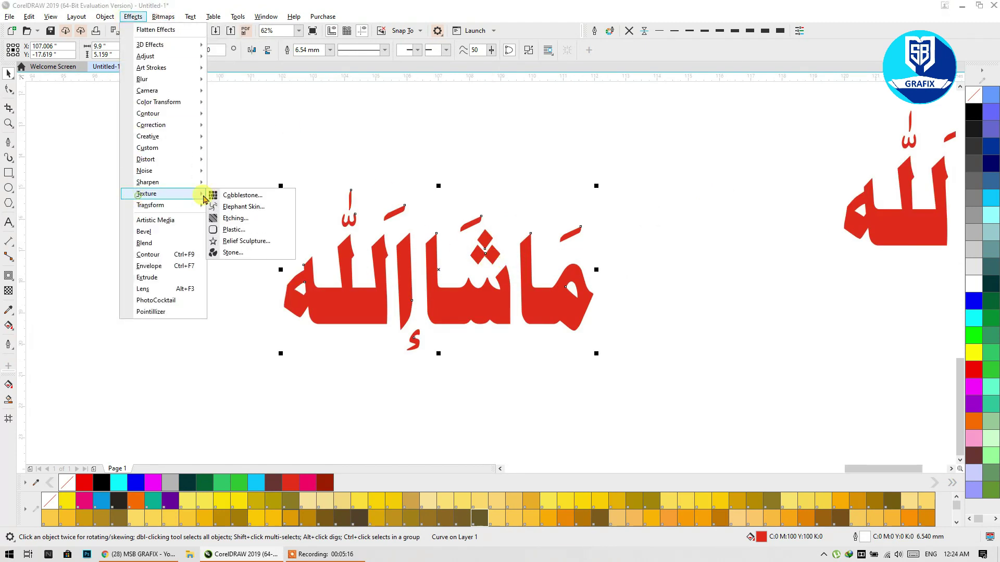
{"action": "left_click", "coordinate": [243, 230]}
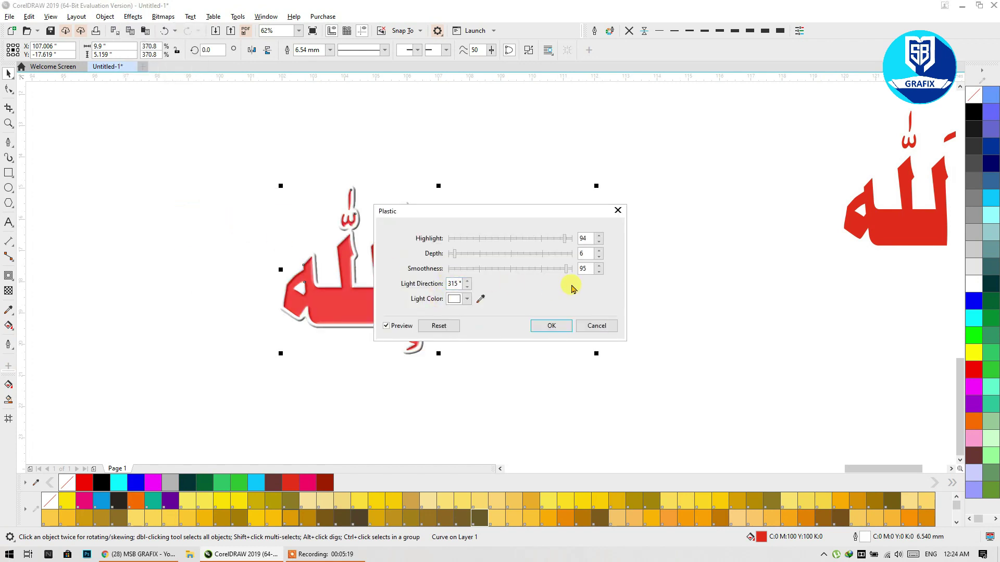
{"action": "left_click", "coordinate": [546, 269]}
{"action": "left_click", "coordinate": [583, 328]}
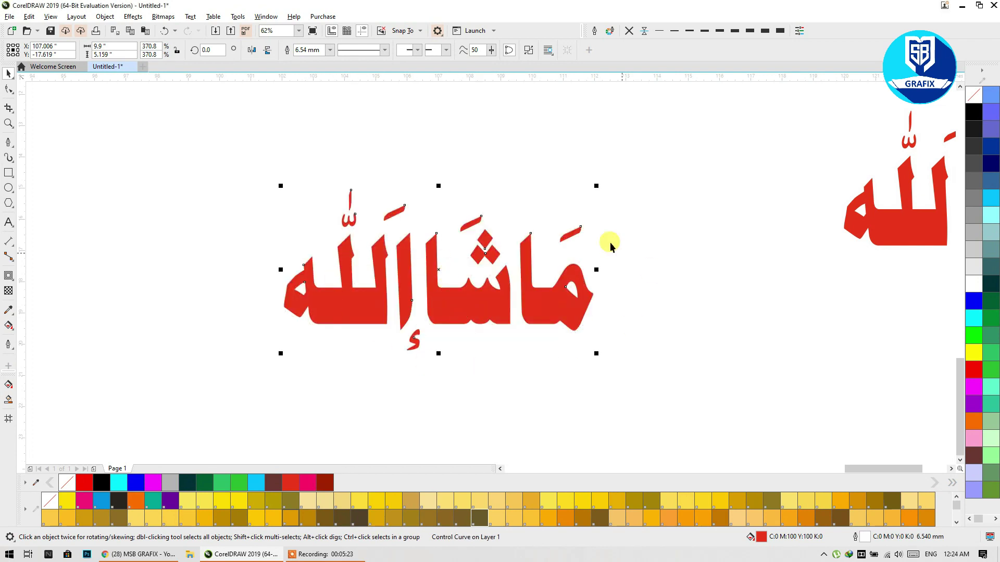
Step: Turn the pasted lettering's outline blue, and remove the outline entirely
{"action": "right_click", "coordinate": [974, 300]}
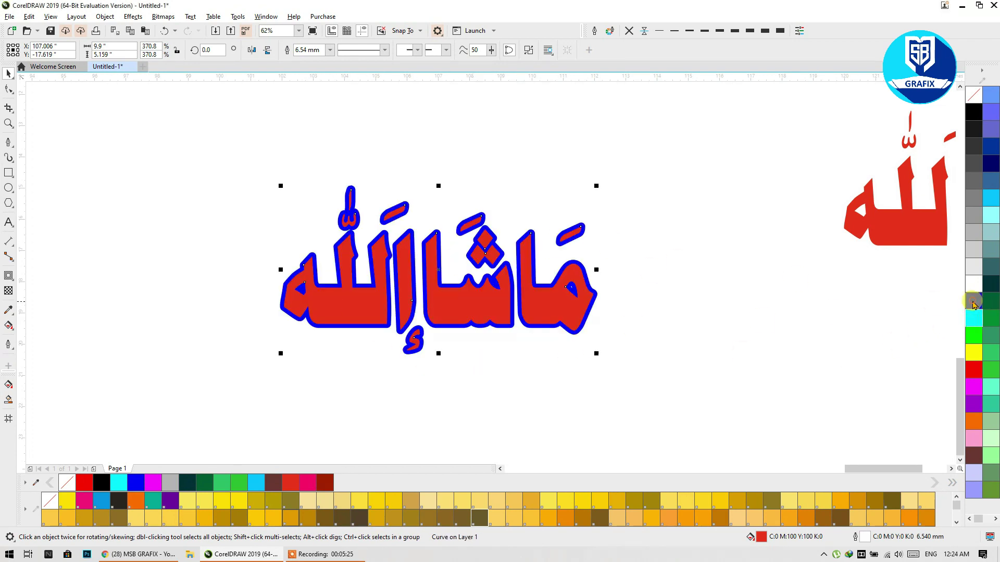
{"action": "left_click", "coordinate": [629, 30]}
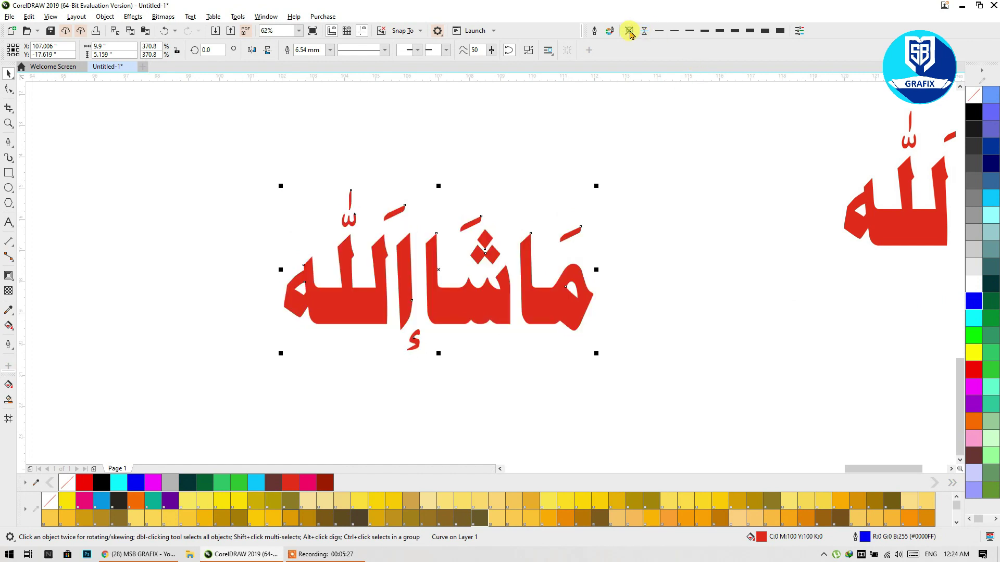
{"action": "left_click", "coordinate": [133, 16]}
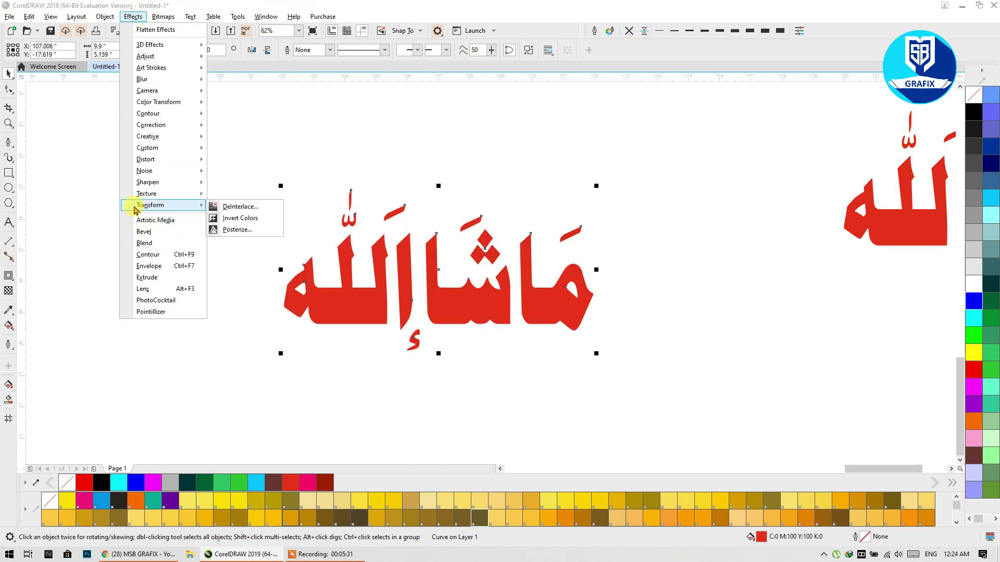
{"action": "mouse_move", "coordinate": [139, 195]}
{"action": "left_click", "coordinate": [239, 229]}
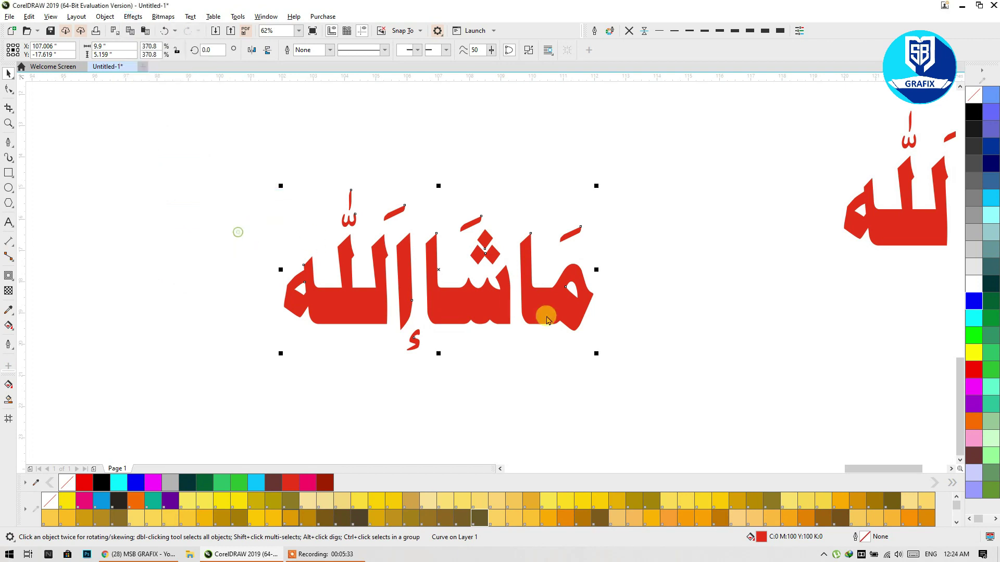
{"action": "left_click_drag", "start_coordinate": [456, 206], "coordinate": [669, 139]}
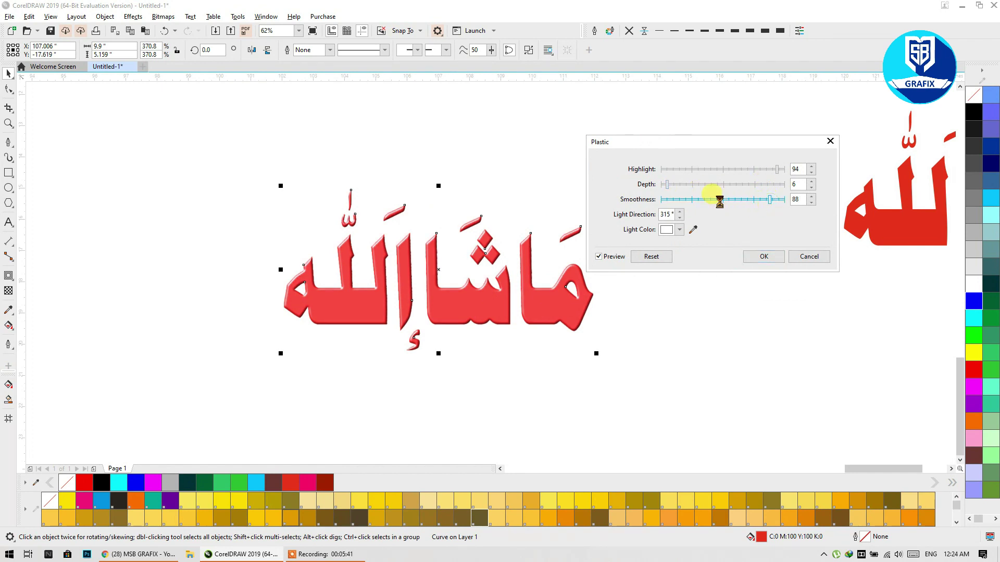
{"action": "left_click", "coordinate": [792, 257]}
Step: Shrink the pasted vector lettering proportionally to about 3.26 inches wide
{"action": "left_click_drag", "start_coordinate": [592, 354], "coordinate": [391, 248]}
{"action": "scroll", "coordinate": [328, 201], "scroll_direction": "up", "scroll_amount": 4}
{"action": "key", "text": "h"}
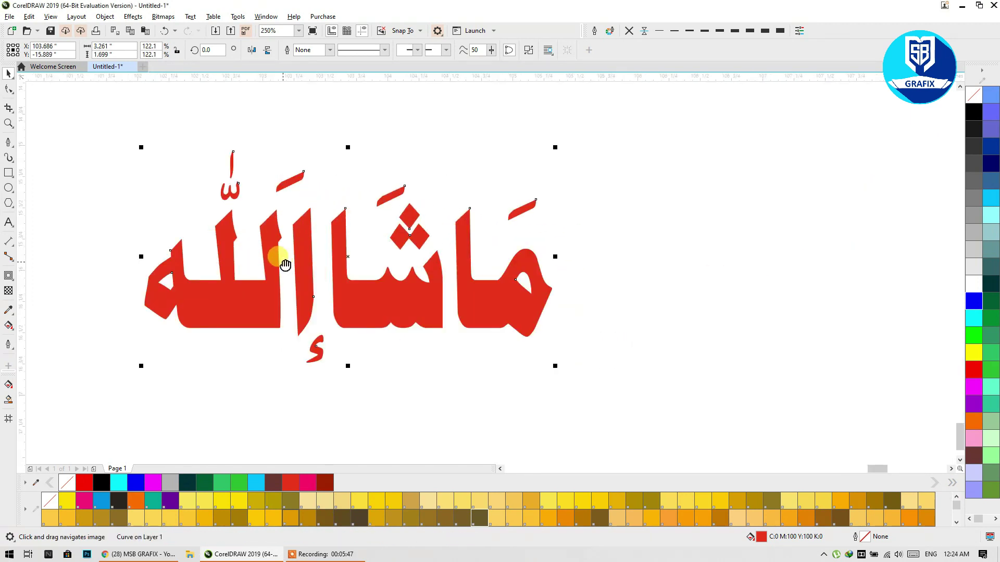
{"action": "left_click_drag", "start_coordinate": [286, 266], "coordinate": [401, 262]}
Step: Apply the Plastic texture directly to the vector lettering with Highlight 94, Depth 6 and Smoothness 95
{"action": "left_click", "coordinate": [133, 17]}
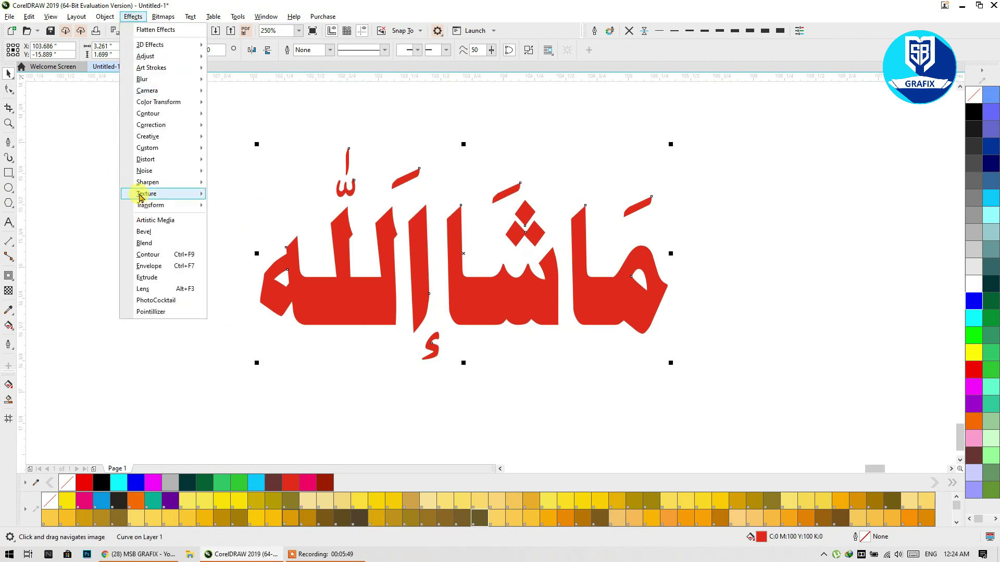
{"action": "mouse_move", "coordinate": [142, 197]}
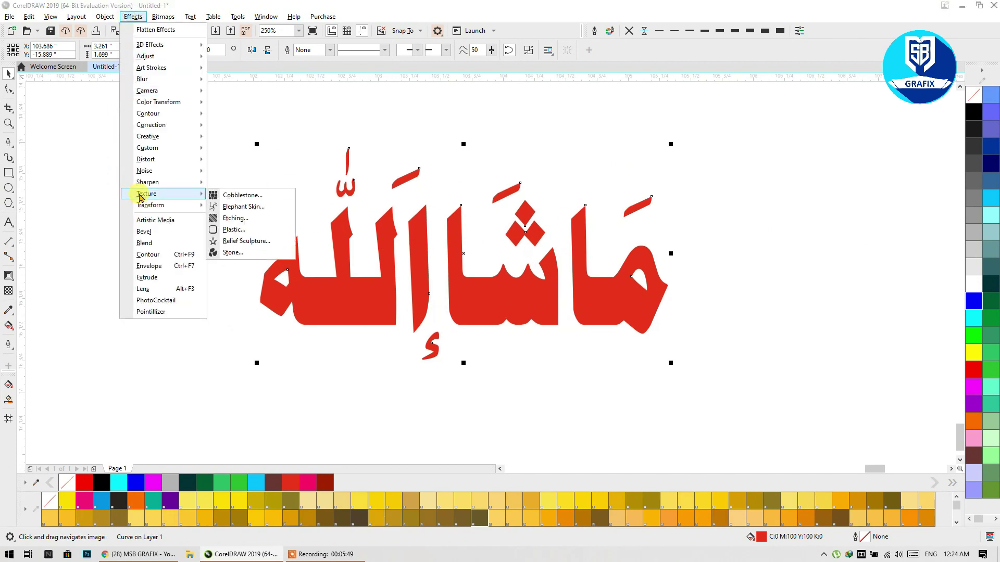
{"action": "left_click", "coordinate": [245, 232]}
{"action": "scroll", "coordinate": [450, 226], "scroll_direction": "down", "scroll_amount": 1}
{"action": "left_click_drag", "start_coordinate": [450, 224], "coordinate": [756, 104]}
{"action": "scroll", "coordinate": [334, 250], "scroll_direction": "down", "scroll_amount": 1}
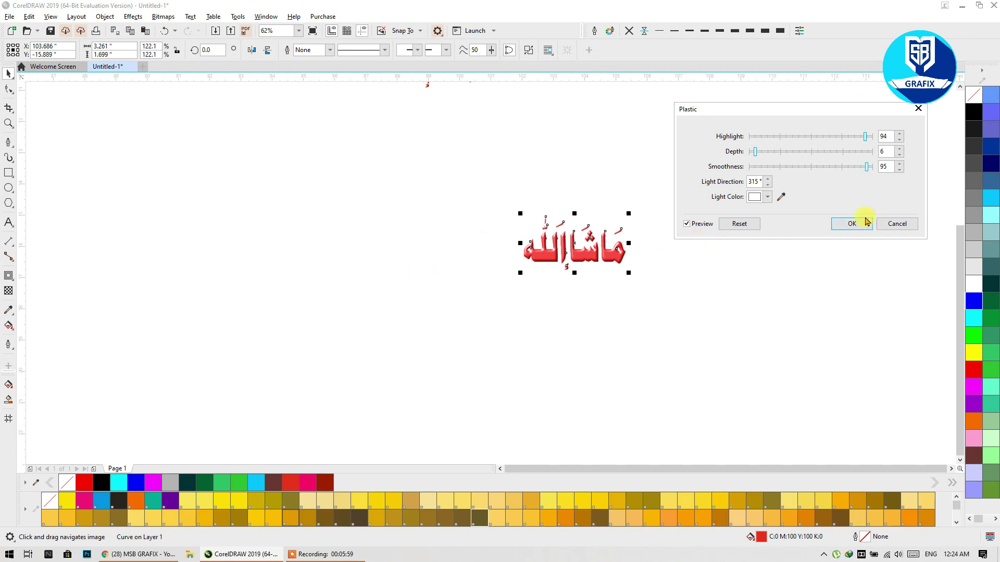
{"action": "left_click", "coordinate": [867, 167]}
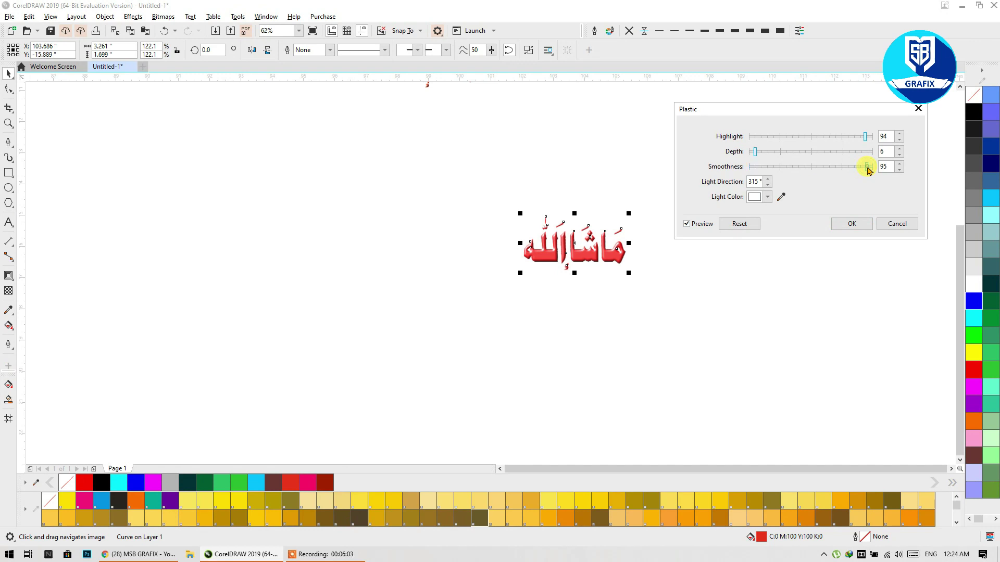
{"action": "left_click", "coordinate": [851, 224]}
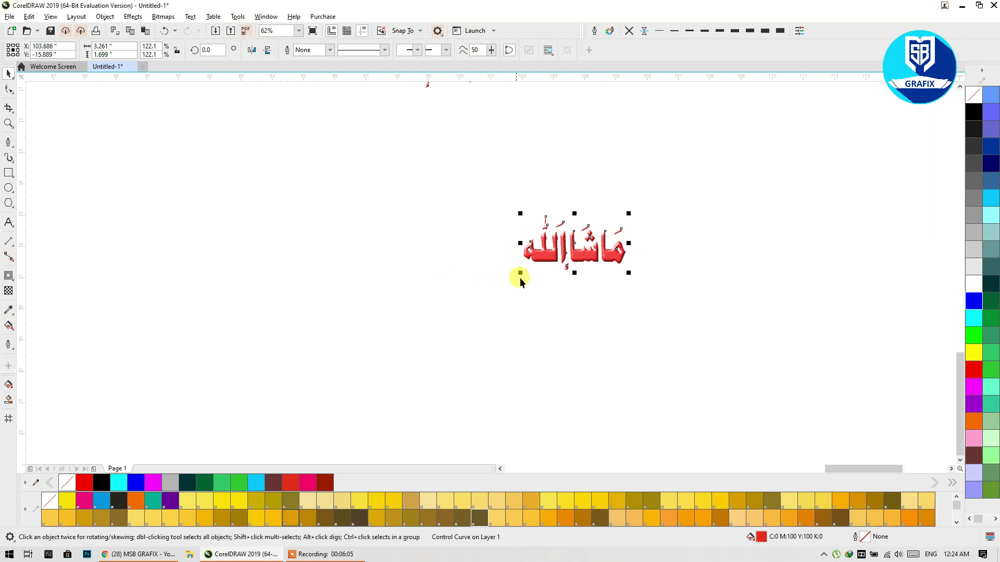
Step: Enlarge the textured vector lettering proportionally to about 11.9 inches wide and examine its bevelled edges
{"action": "left_click_drag", "start_coordinate": [519, 273], "coordinate": [204, 416]}
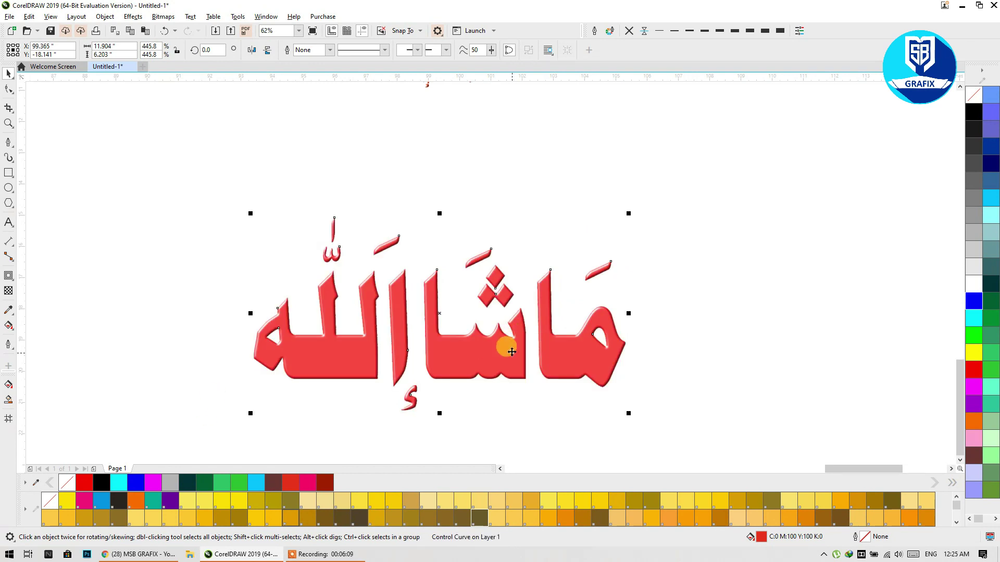
{"action": "scroll", "coordinate": [513, 342], "scroll_direction": "up", "scroll_amount": 5}
{"action": "scroll", "coordinate": [454, 179], "scroll_direction": "down", "scroll_amount": 5}
Step: Shrink the textured vector lettering to about 2.06 inches wide, and enlarge it proportionally to about 3.2 inches wide
{"action": "key", "text": "ctrl+z"}
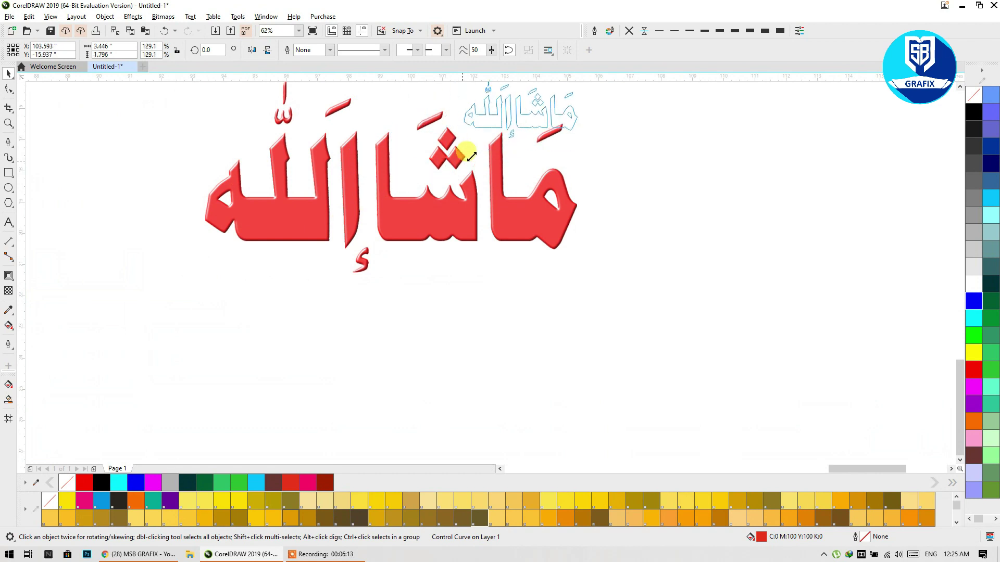
{"action": "scroll", "coordinate": [517, 116], "scroll_direction": "down", "scroll_amount": 3}
{"action": "left_click_drag", "start_coordinate": [521, 112], "coordinate": [487, 232]}
{"action": "scroll", "coordinate": [487, 232], "scroll_direction": "up", "scroll_amount": 5}
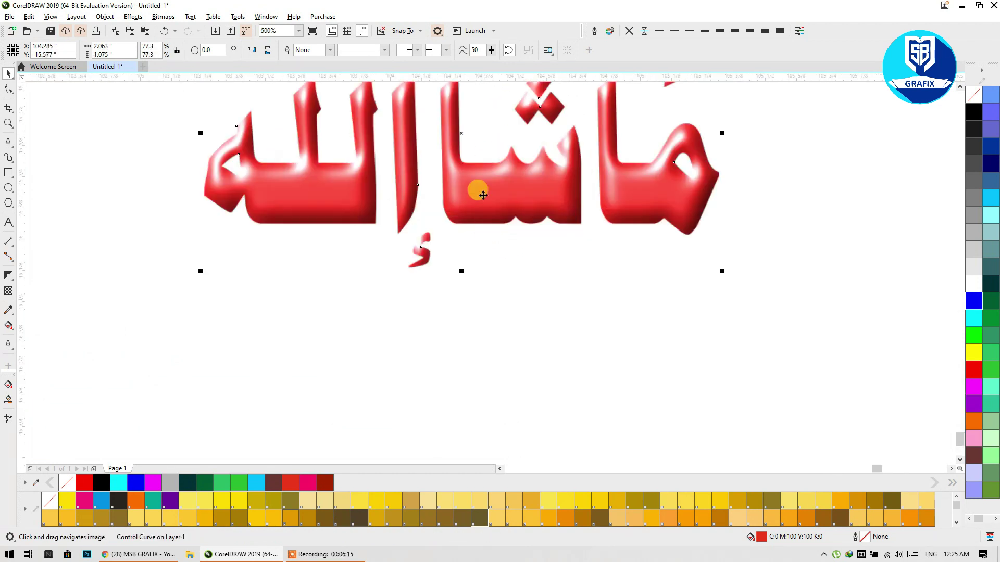
{"action": "left_click_drag", "start_coordinate": [475, 190], "coordinate": [486, 293]}
{"action": "left_click_drag", "start_coordinate": [201, 344], "coordinate": [102, 396]}
{"action": "scroll", "coordinate": [375, 255], "scroll_direction": "down", "scroll_amount": 2}
{"action": "left_click_drag", "start_coordinate": [550, 322], "coordinate": [643, 377]}
{"action": "scroll", "coordinate": [587, 351], "scroll_direction": "down", "scroll_amount": 4}
Step: Enlarge the textured bitmap lettering to about 8.98 inches wide, and shrink it back to about 2.8 inches wide
{"action": "left_click", "coordinate": [350, 139]}
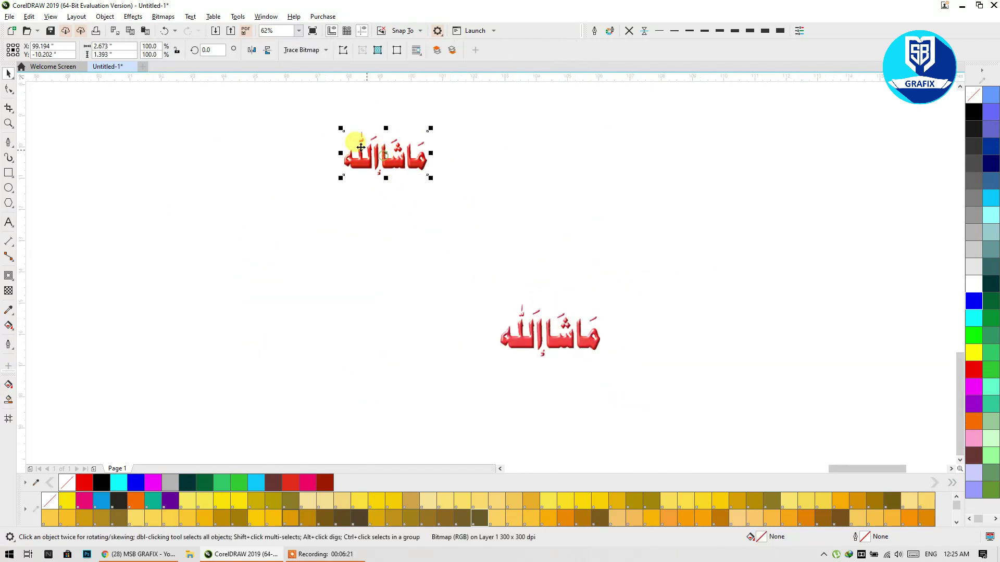
{"action": "scroll", "coordinate": [383, 151], "scroll_direction": "up", "scroll_amount": 6}
{"action": "scroll", "coordinate": [297, 189], "scroll_direction": "down", "scroll_amount": 6}
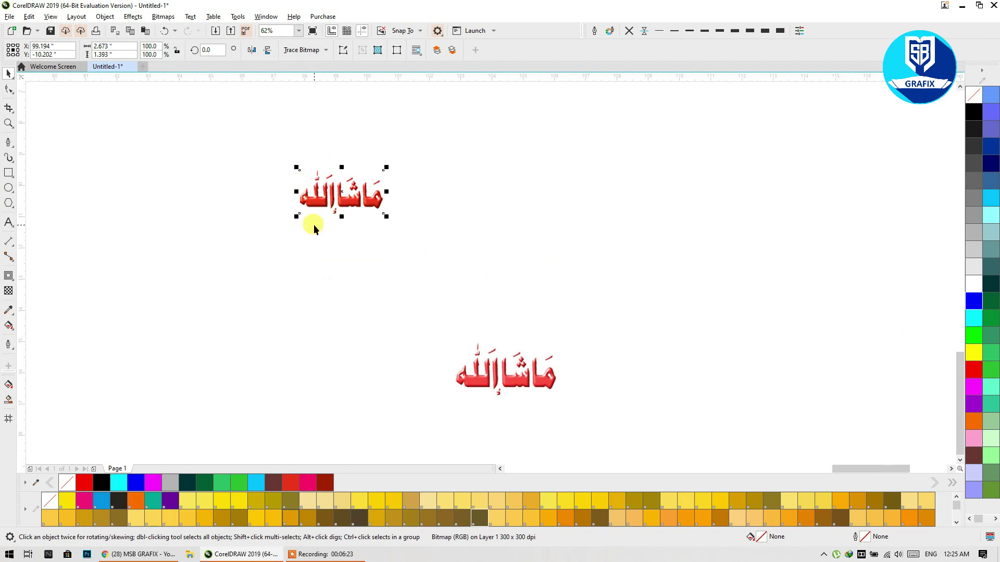
{"action": "left_click_drag", "start_coordinate": [294, 219], "coordinate": [98, 320]}
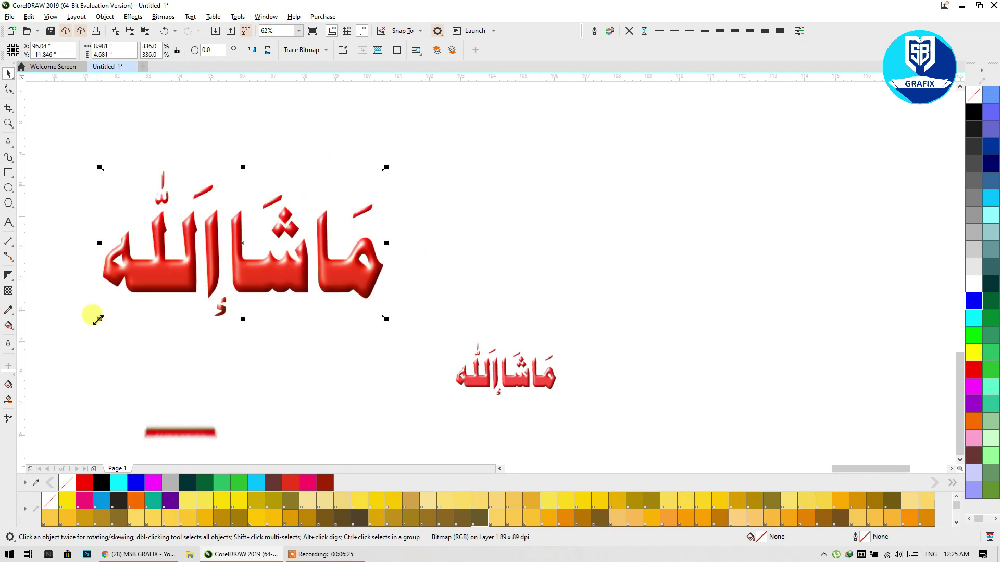
{"action": "left_click_drag", "start_coordinate": [285, 271], "coordinate": [292, 218]}
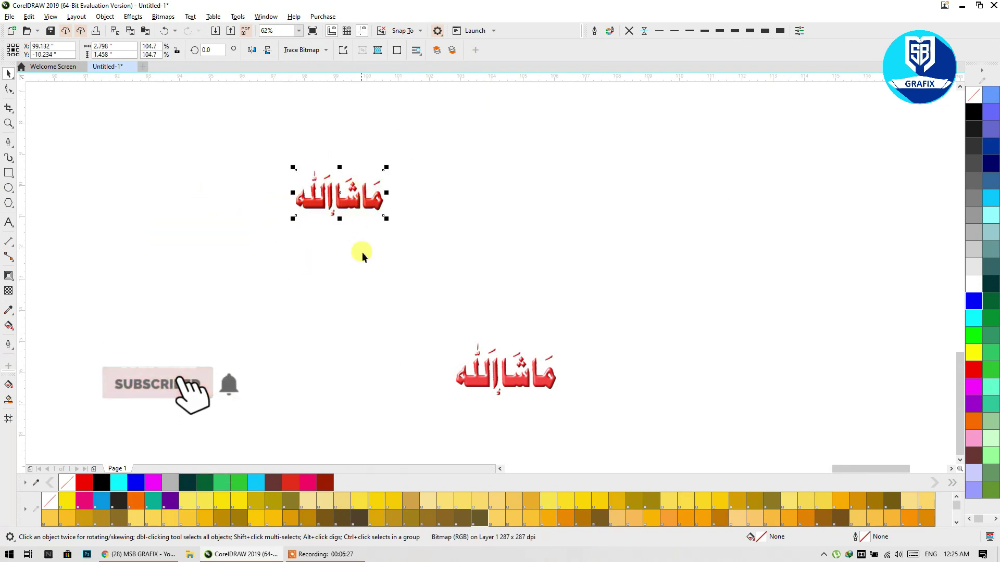
Step: Try enlarging the textured vector lettering to about 11.6 inches wide, and undo the resize
{"action": "scroll", "coordinate": [516, 364], "scroll_direction": "up", "scroll_amount": 4}
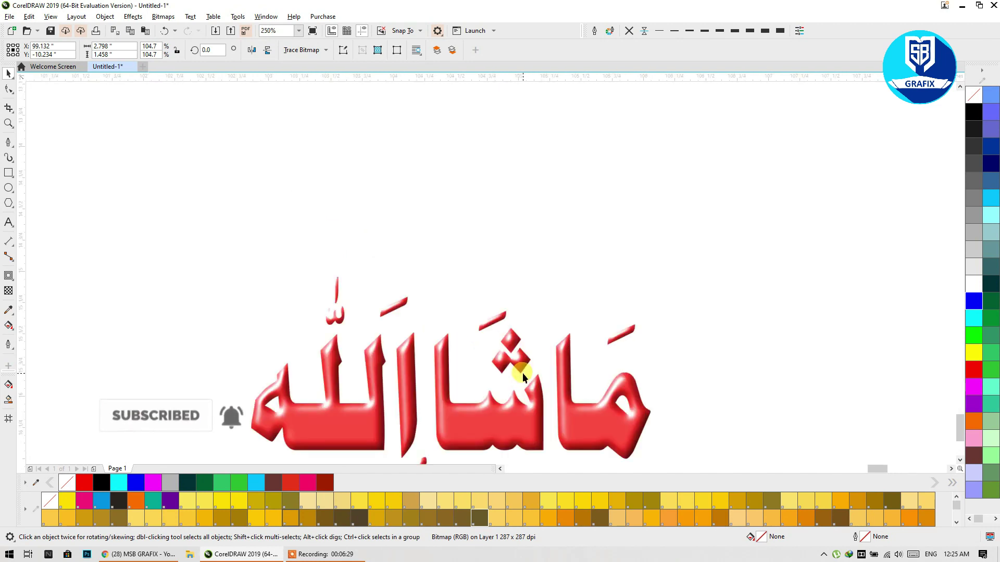
{"action": "left_click", "coordinate": [508, 306]}
{"action": "scroll", "coordinate": [510, 307], "scroll_direction": "down", "scroll_amount": 4}
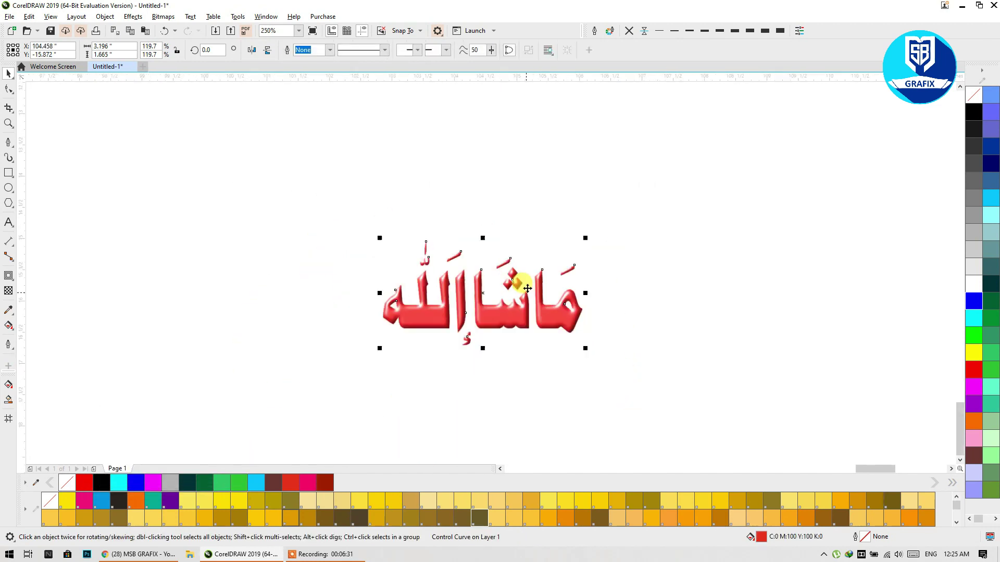
{"action": "left_click_drag", "start_coordinate": [451, 318], "coordinate": [84, 455]}
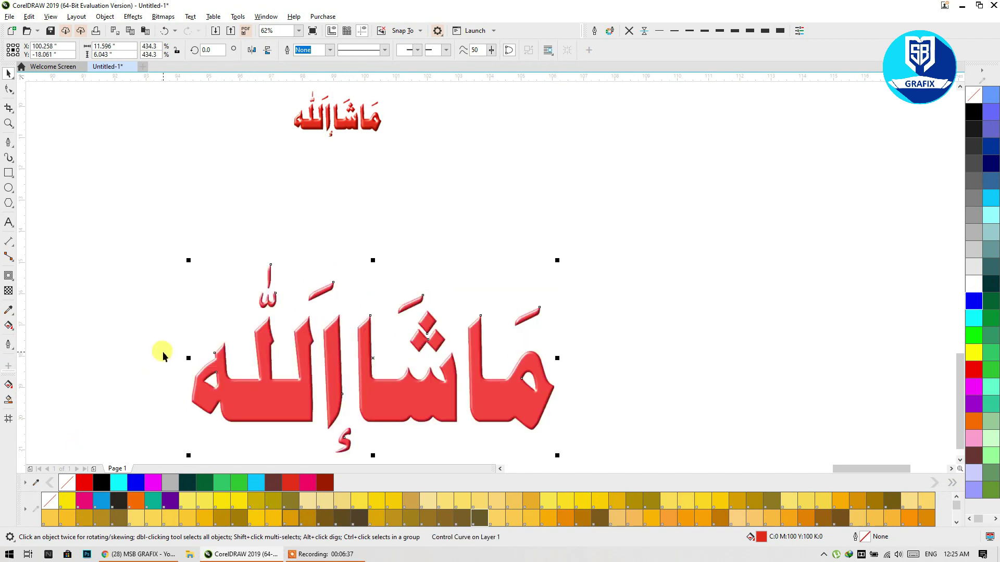
{"action": "key", "text": "ctrl+z"}
{"action": "scroll", "coordinate": [513, 307], "scroll_direction": "up", "scroll_amount": 4}
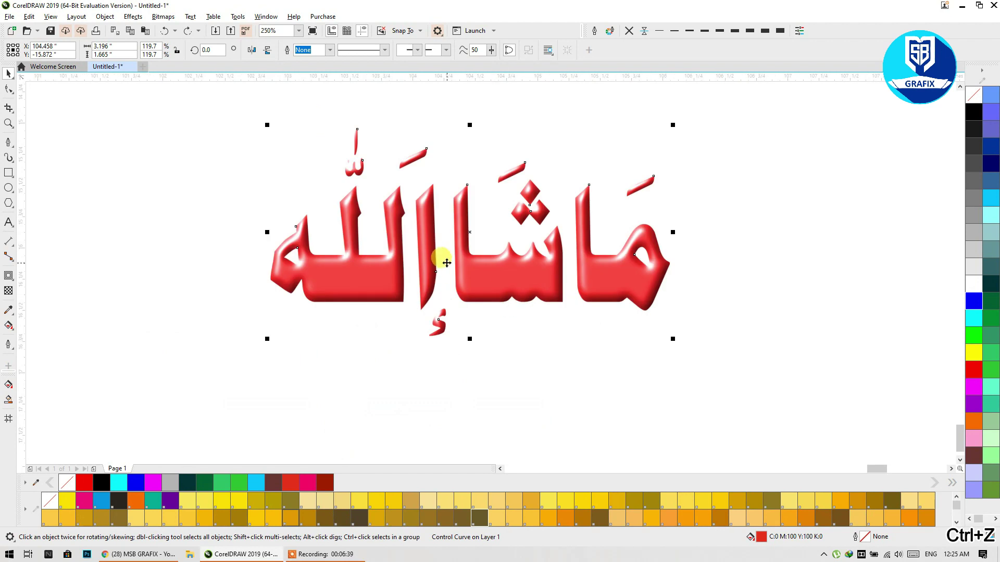
{"action": "left_click", "coordinate": [163, 16]}
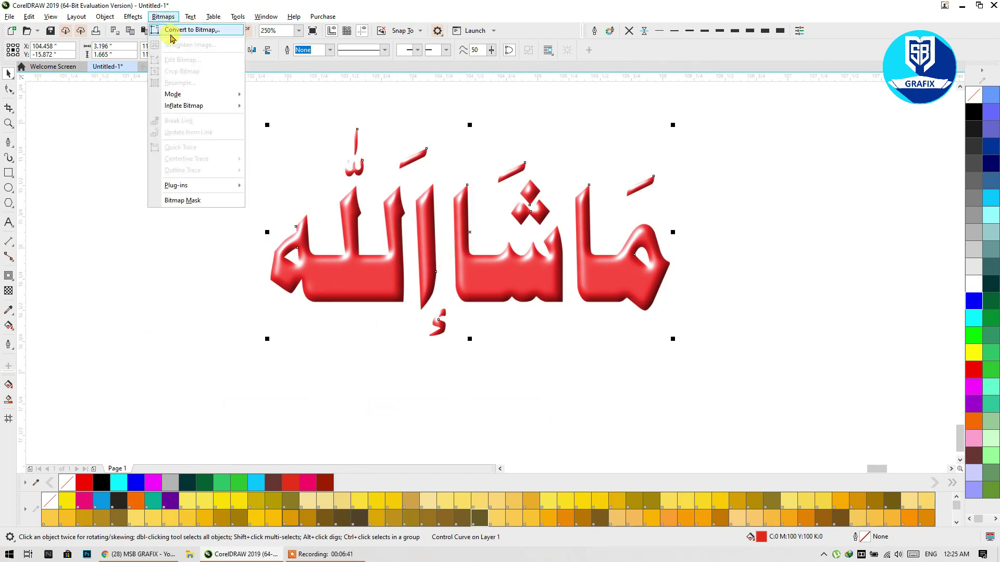
{"action": "left_click", "coordinate": [176, 340]}
{"action": "left_click", "coordinate": [363, 290]}
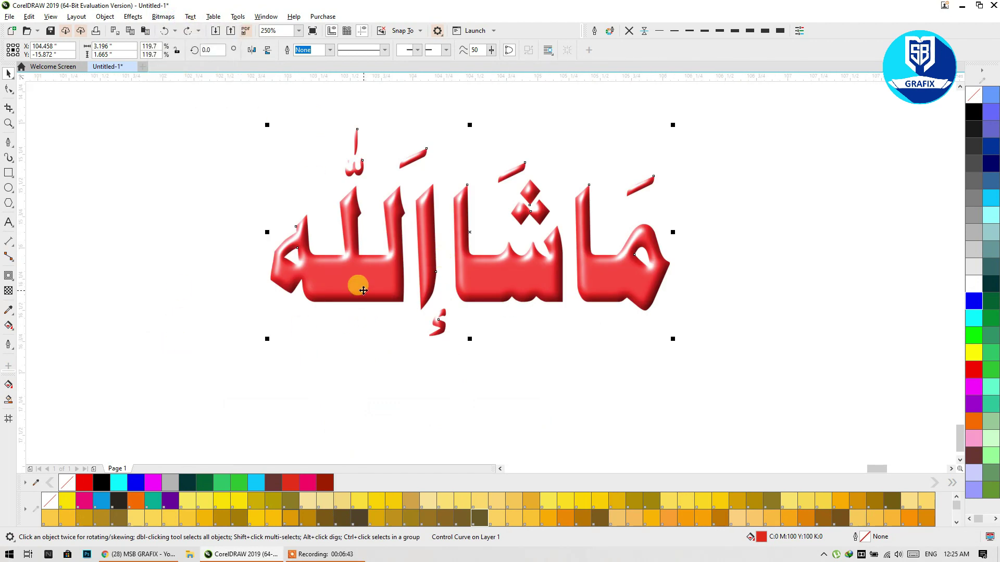
Step: Move the textured vector lettering up beside the other small textured one, and place a plain red lettering in the open space below them
{"action": "scroll", "coordinate": [363, 290], "scroll_direction": "down", "scroll_amount": 6}
{"action": "left_click_drag", "start_coordinate": [363, 290], "coordinate": [334, 183]}
{"action": "left_click", "coordinate": [599, 263]}
{"action": "left_click_drag", "start_coordinate": [644, 298], "coordinate": [298, 320]}
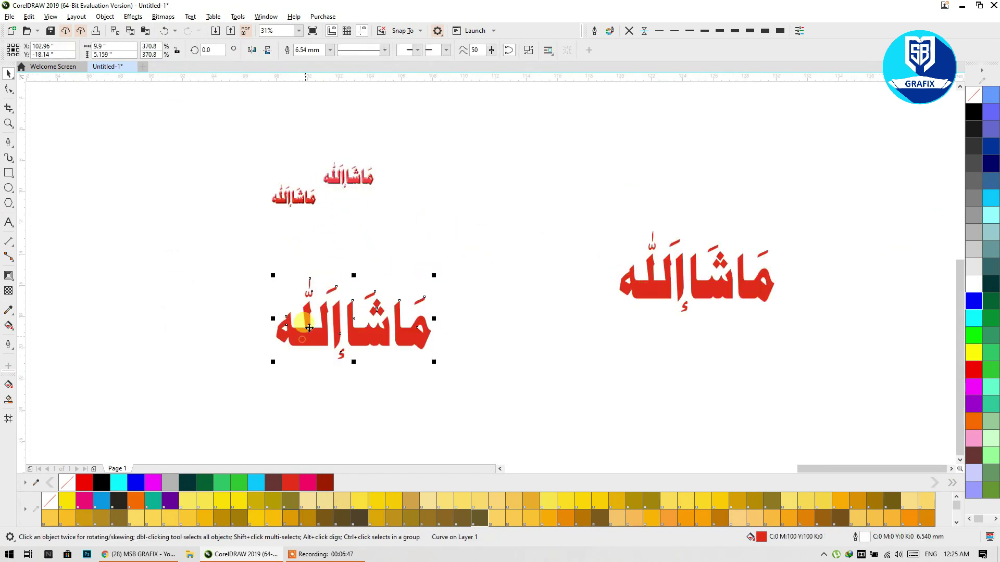
Step: Try the Emboss bevel on the plain red lettering, and apply a Soft edge bevel to center with intensity 94, direction 101 and altitude 60
{"action": "left_click", "coordinate": [99, 20]}
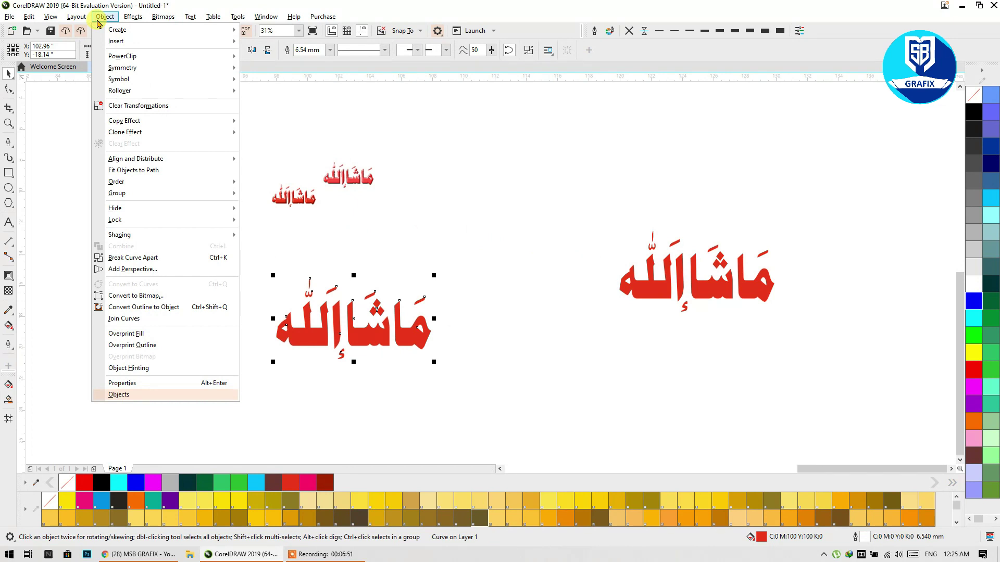
{"action": "mouse_move", "coordinate": [133, 19]}
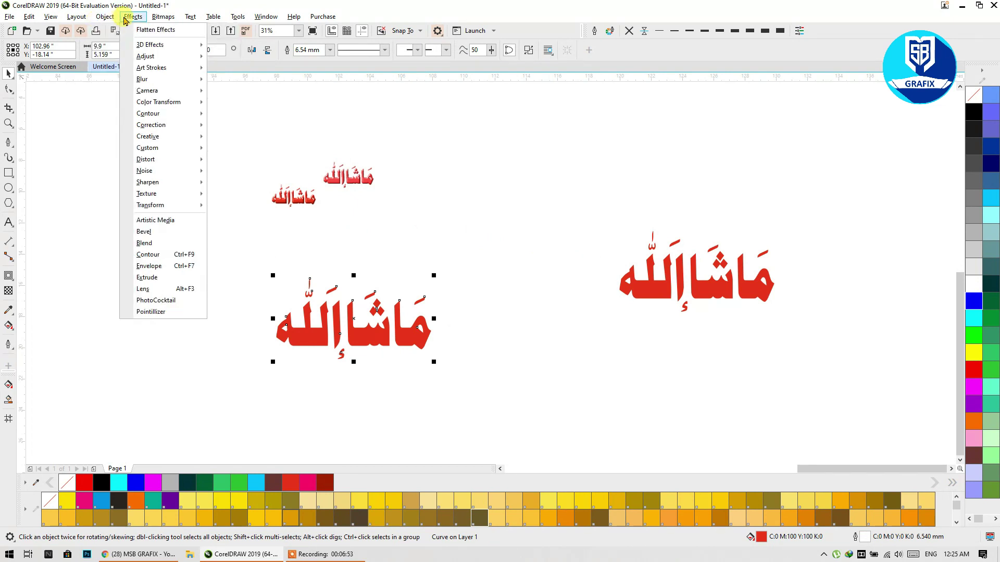
{"action": "left_click", "coordinate": [160, 237]}
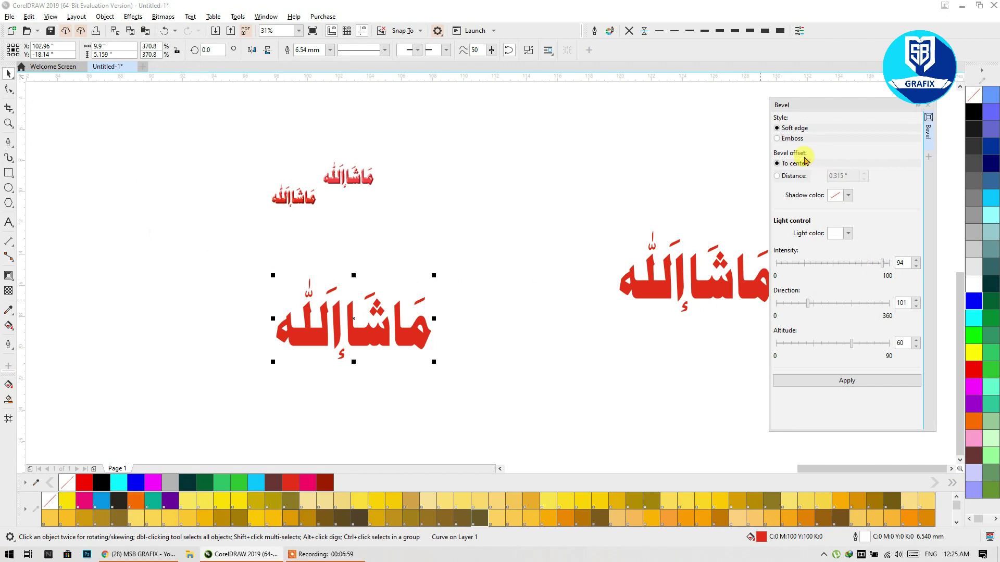
{"action": "left_click", "coordinate": [792, 140]}
{"action": "left_click", "coordinate": [846, 382]}
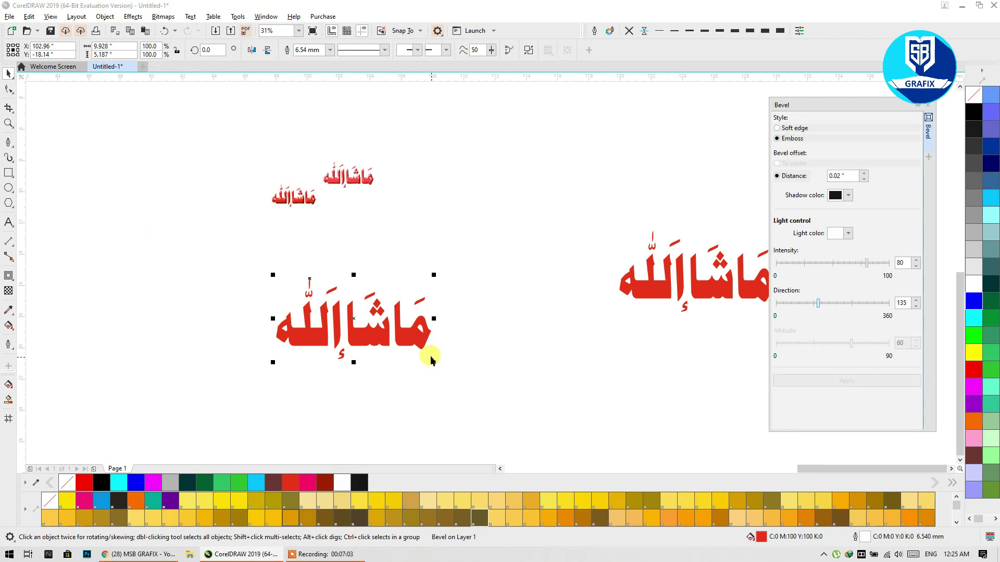
{"action": "left_click", "coordinate": [820, 381]}
{"action": "scroll", "coordinate": [359, 339], "scroll_direction": "up", "scroll_amount": 4}
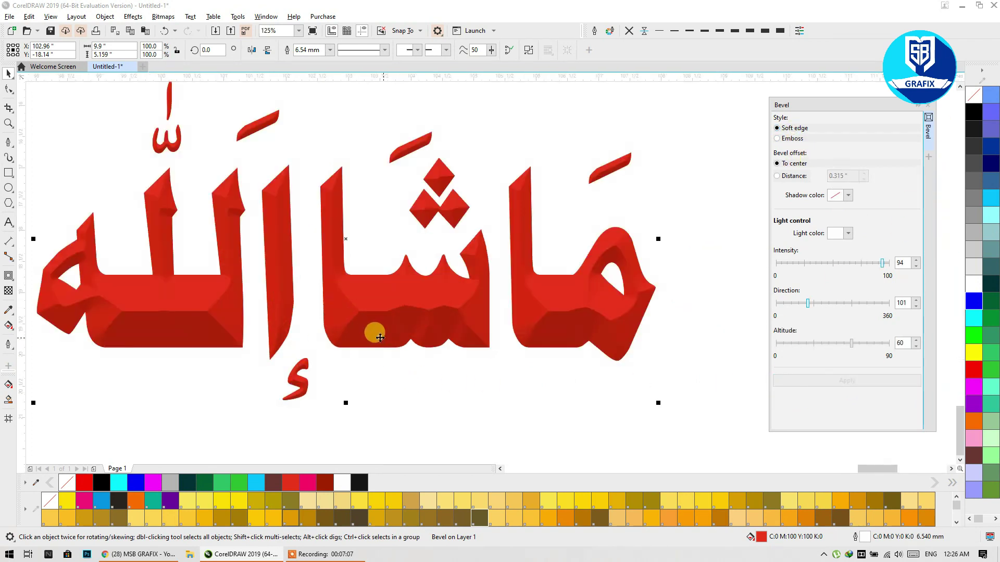
{"action": "scroll", "coordinate": [375, 334], "scroll_direction": "up", "scroll_amount": 2}
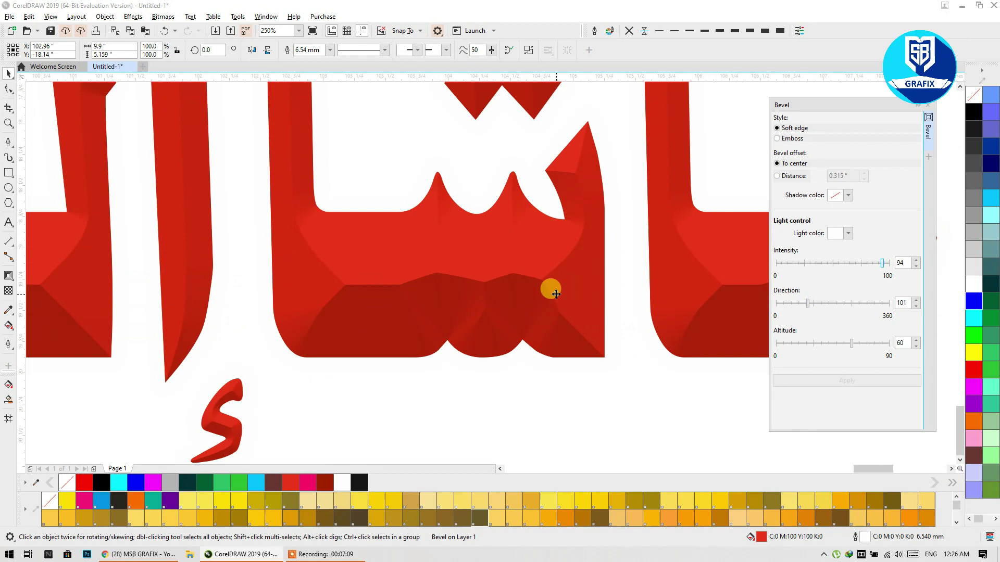
{"action": "scroll", "coordinate": [557, 294], "scroll_direction": "down", "scroll_amount": 4}
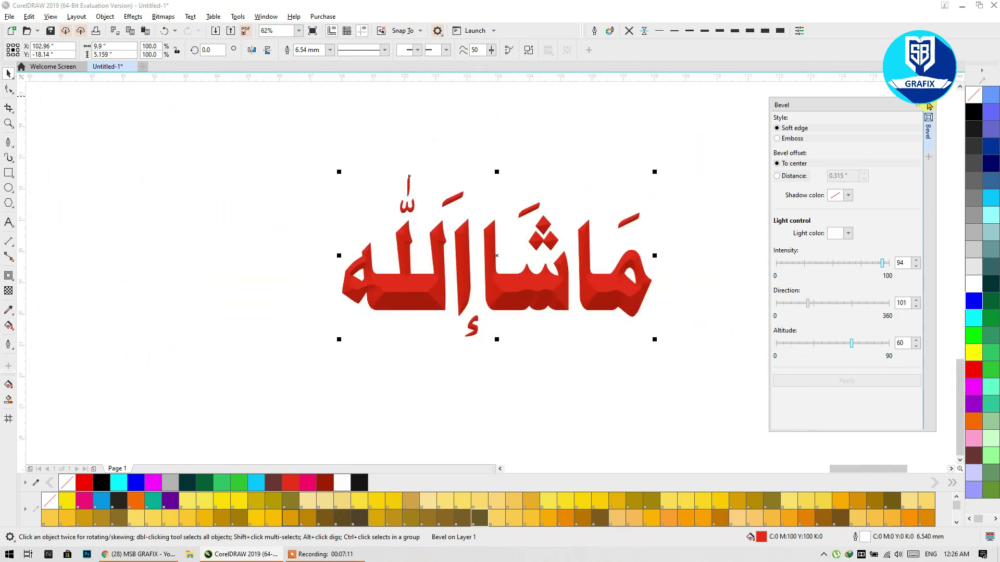
{"action": "scroll", "coordinate": [569, 270], "scroll_direction": "up", "scroll_amount": 2}
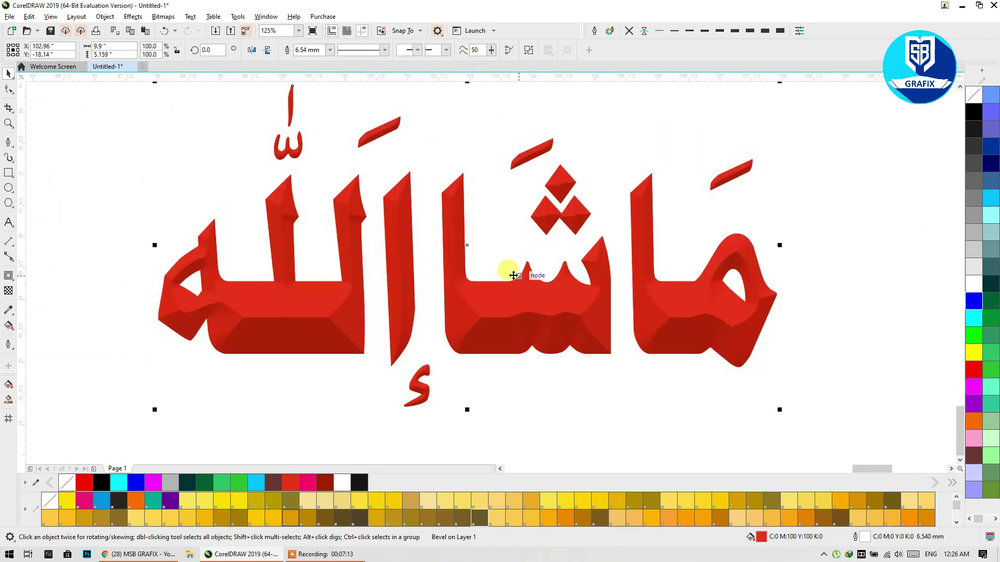
Step: Recolor the bevelled lettering in yellow, green, white, light grays and orange, and finish with magenta
{"action": "left_click", "coordinate": [976, 357]}
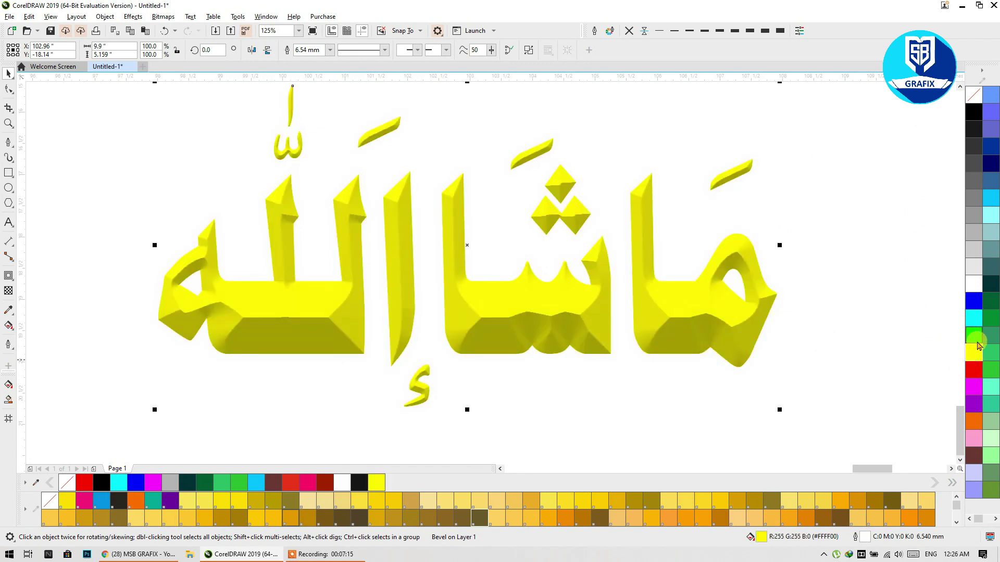
{"action": "left_click", "coordinate": [975, 329]}
{"action": "left_click", "coordinate": [977, 324]}
{"action": "left_click", "coordinate": [976, 282]}
{"action": "left_click", "coordinate": [975, 267]}
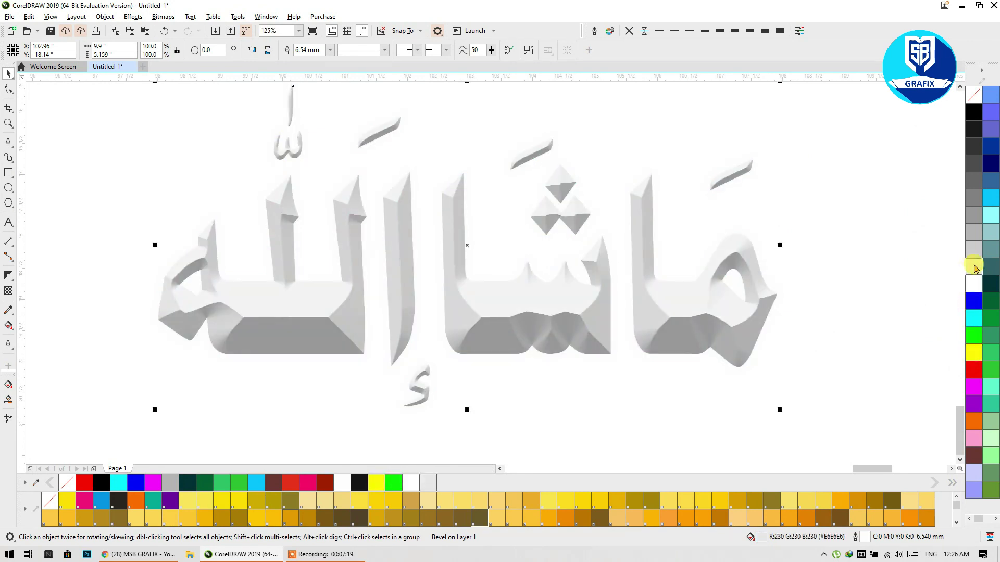
{"action": "left_click", "coordinate": [975, 252]}
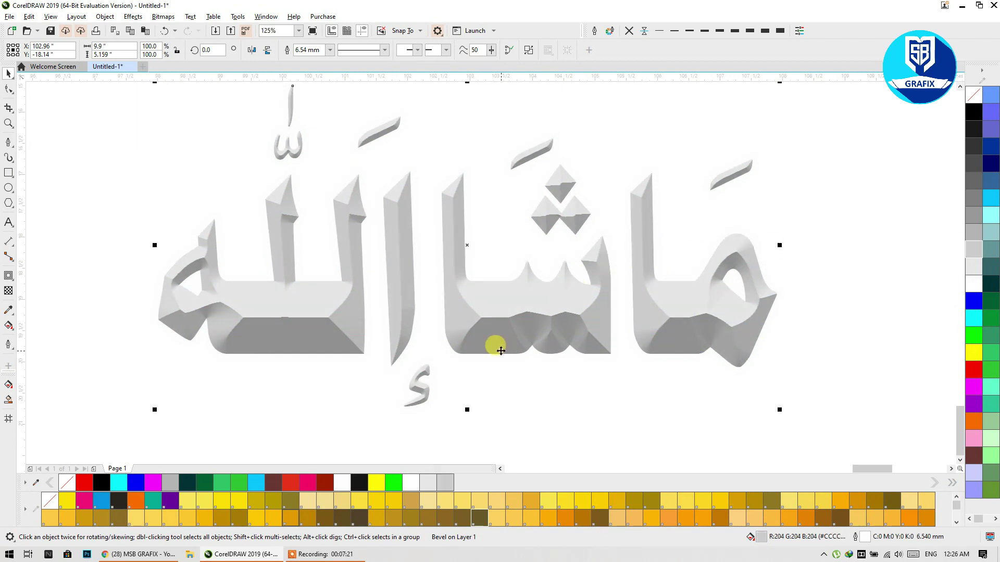
{"action": "left_click", "coordinate": [974, 420]}
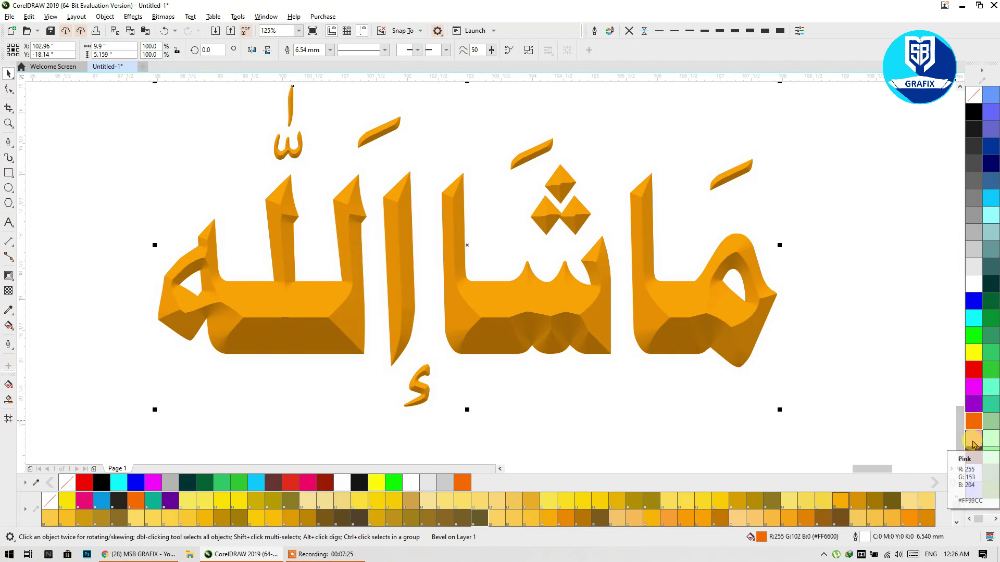
{"action": "left_click", "coordinate": [974, 387]}
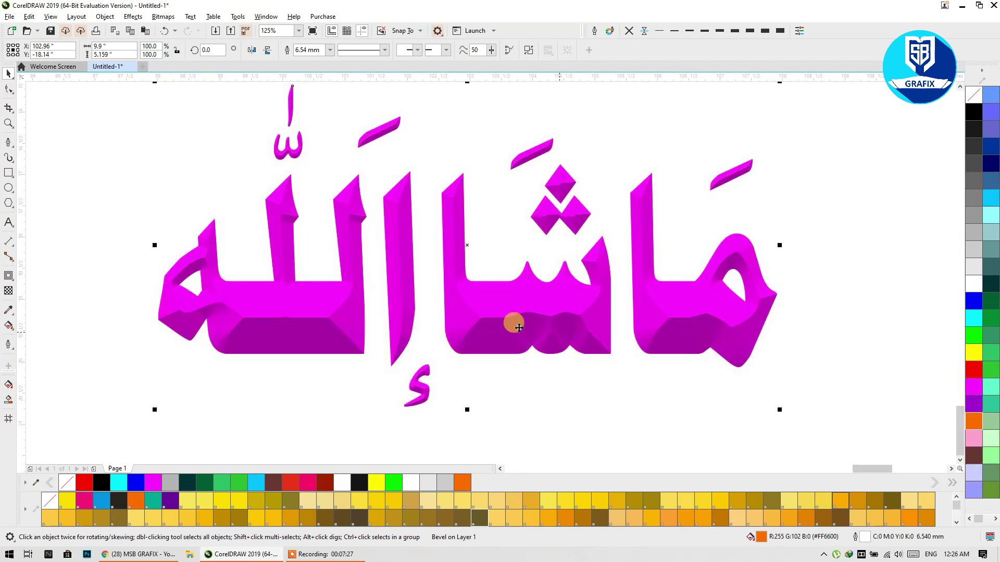
Step: Move the magenta bevelled lettering out of the way and place another plain red lettering in the open space
{"action": "scroll", "coordinate": [492, 327], "scroll_direction": "down", "scroll_amount": 2}
{"action": "scroll", "coordinate": [492, 327], "scroll_direction": "down", "scroll_amount": 3}
{"action": "left_click_drag", "start_coordinate": [492, 327], "coordinate": [657, 184]}
{"action": "left_click_drag", "start_coordinate": [551, 343], "coordinate": [449, 345]}
{"action": "scroll", "coordinate": [509, 335], "scroll_direction": "up", "scroll_amount": 2}
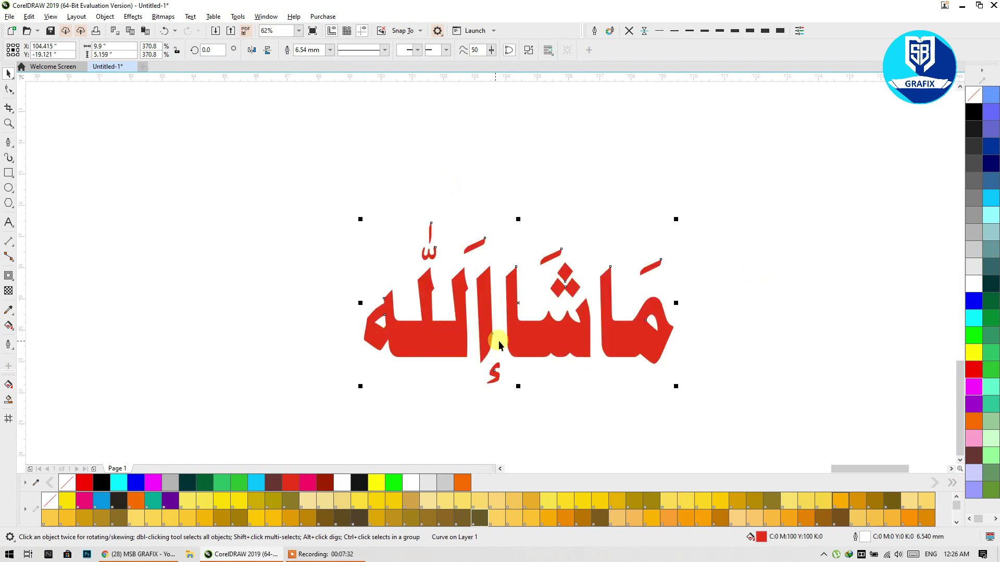
Step: Apply a diagonal fountain fill across the plain lettering, with red at both ends and its start just below the lettering
{"action": "left_click", "coordinate": [9, 326]}
{"action": "left_click_drag", "start_coordinate": [384, 355], "coordinate": [688, 216]}
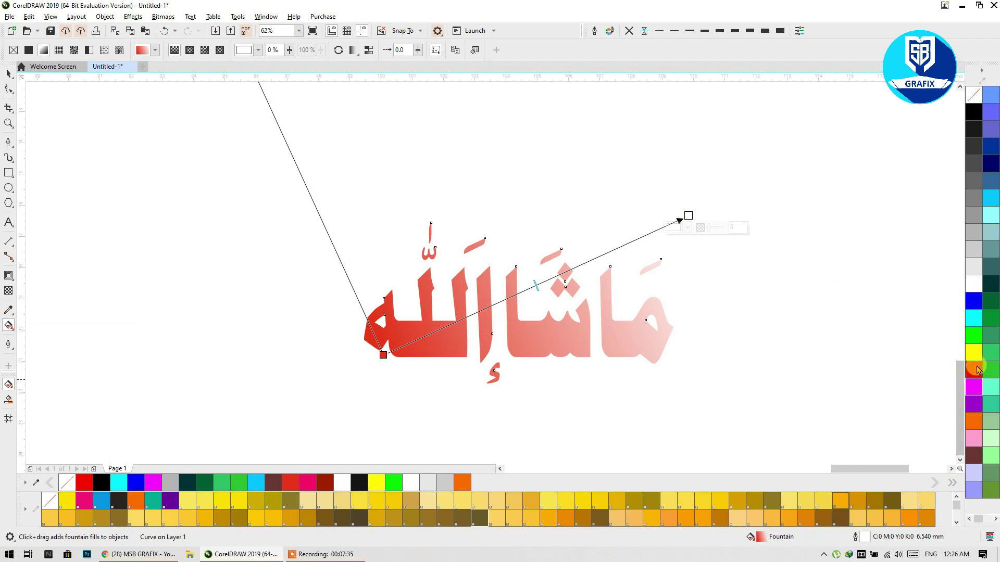
{"action": "left_click", "coordinate": [974, 370]}
{"action": "left_click_drag", "start_coordinate": [384, 354], "coordinate": [382, 385]}
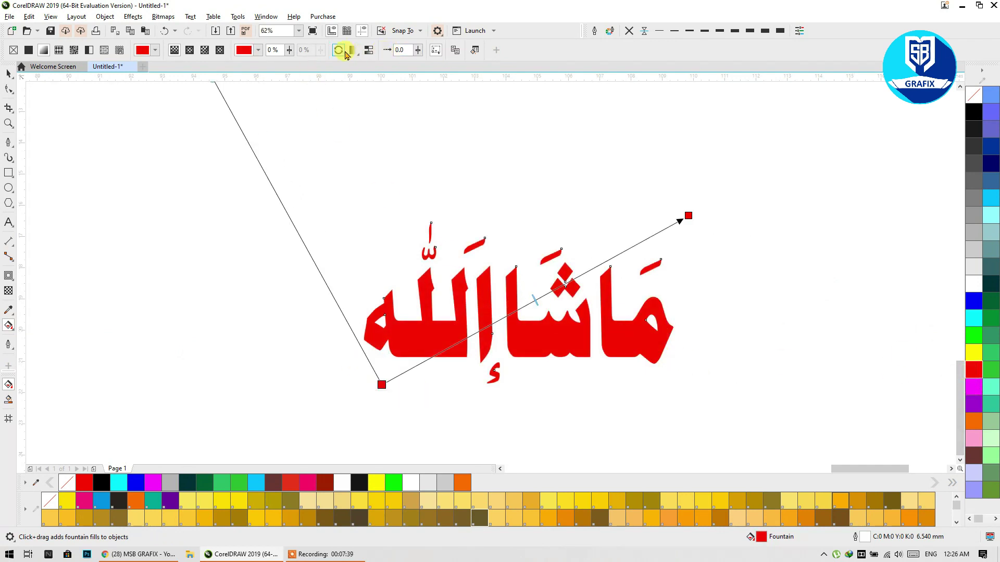
Step: Edit the fountain fill so its two red ends blend around the color wheel as a rainbow running from magenta to yellow
{"action": "left_click", "coordinate": [476, 50]}
{"action": "left_click", "coordinate": [474, 50]}
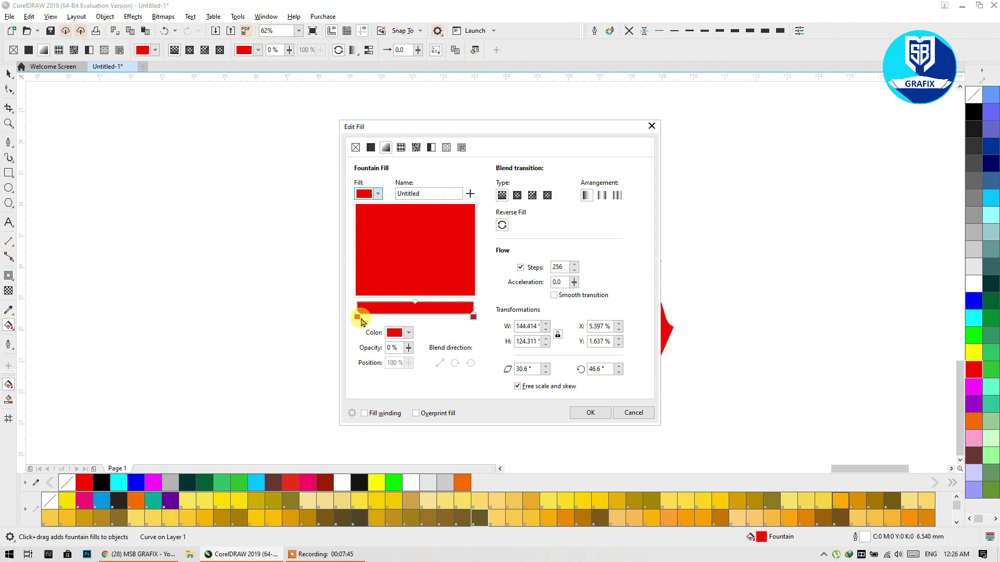
{"action": "left_click", "coordinate": [474, 317]}
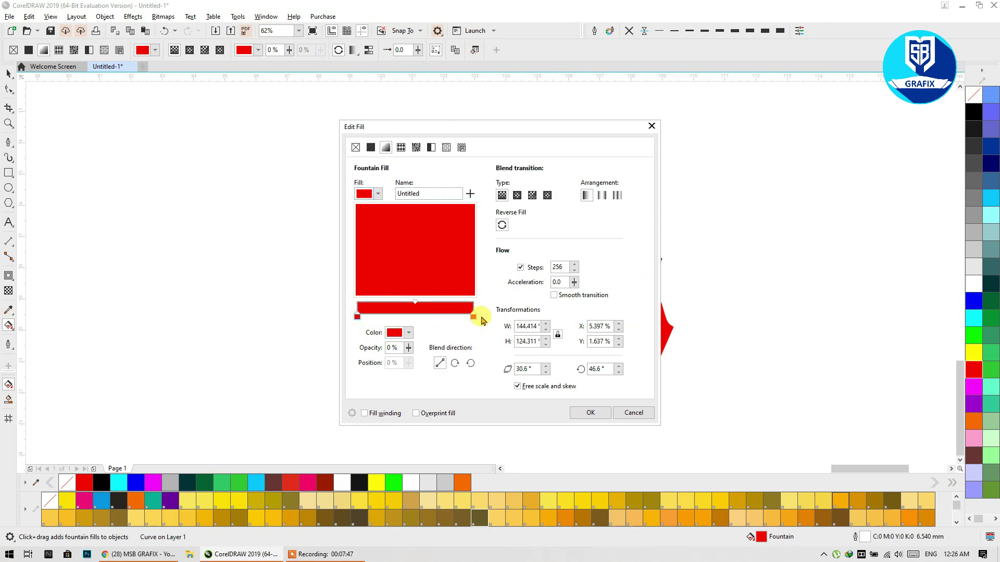
{"action": "left_click", "coordinate": [373, 350]}
{"action": "left_click", "coordinate": [355, 317]}
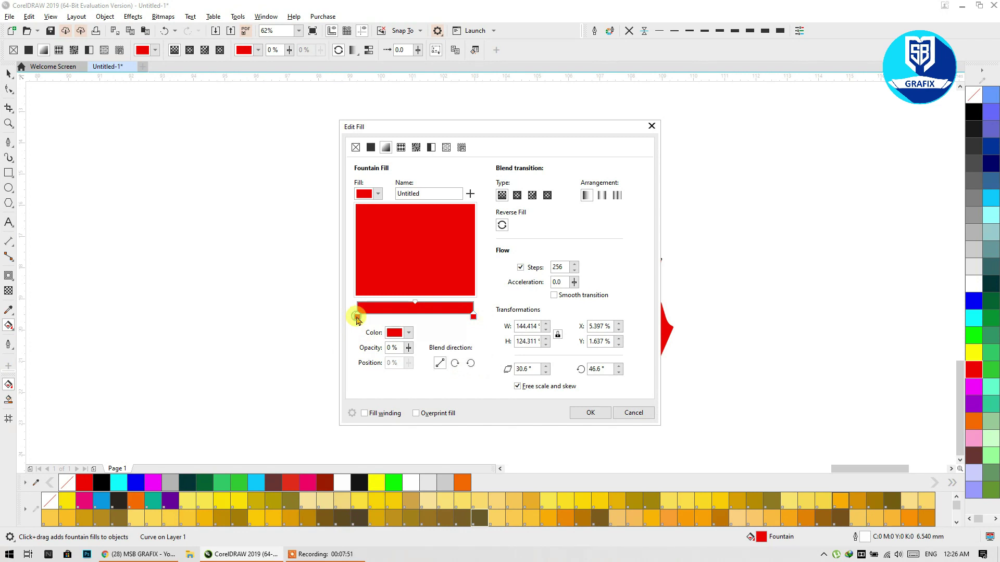
{"action": "left_click", "coordinate": [454, 365]}
{"action": "left_click", "coordinate": [471, 363]}
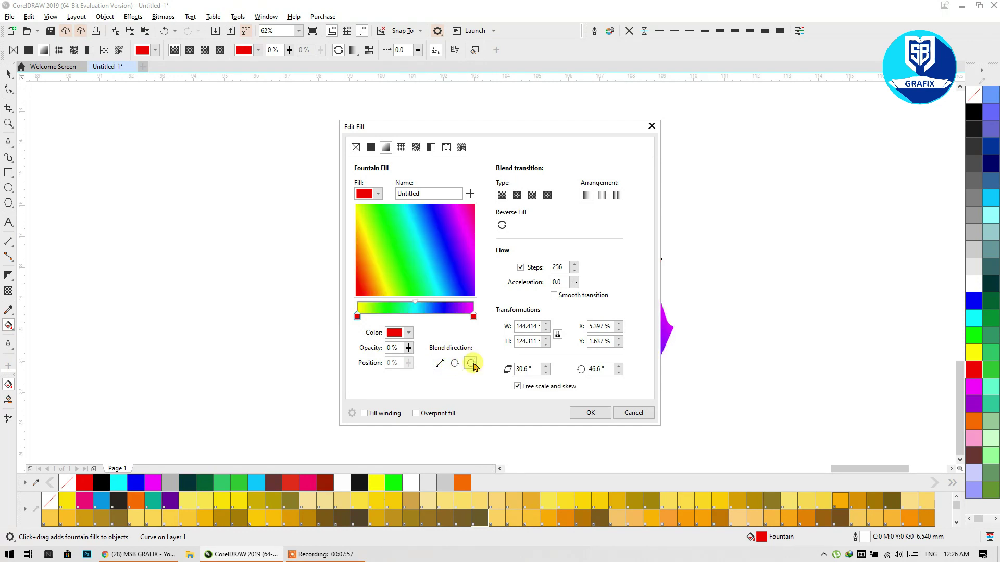
{"action": "left_click", "coordinate": [470, 363]}
{"action": "left_click", "coordinate": [454, 364]}
{"action": "left_click", "coordinate": [470, 364]}
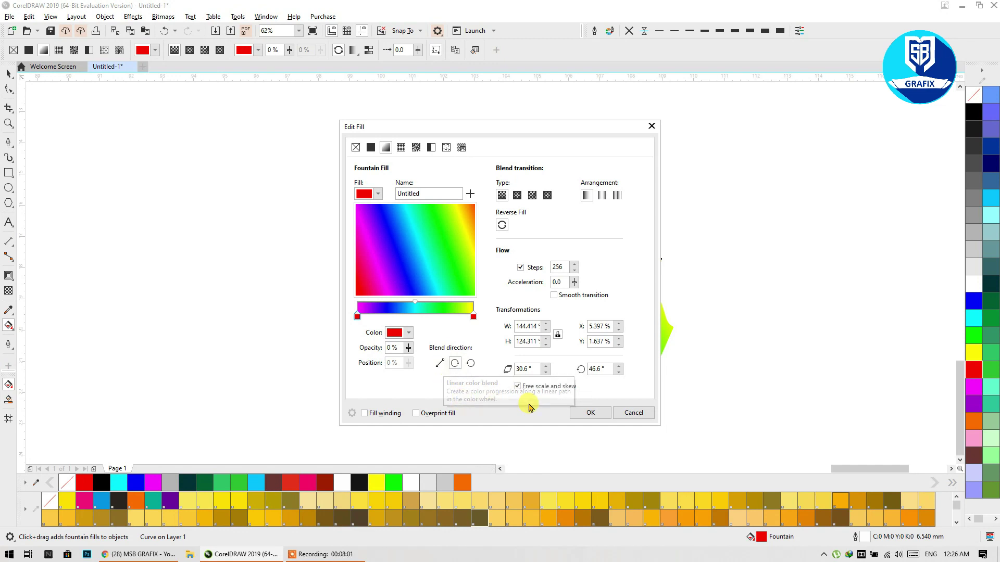
{"action": "left_click", "coordinate": [590, 414]}
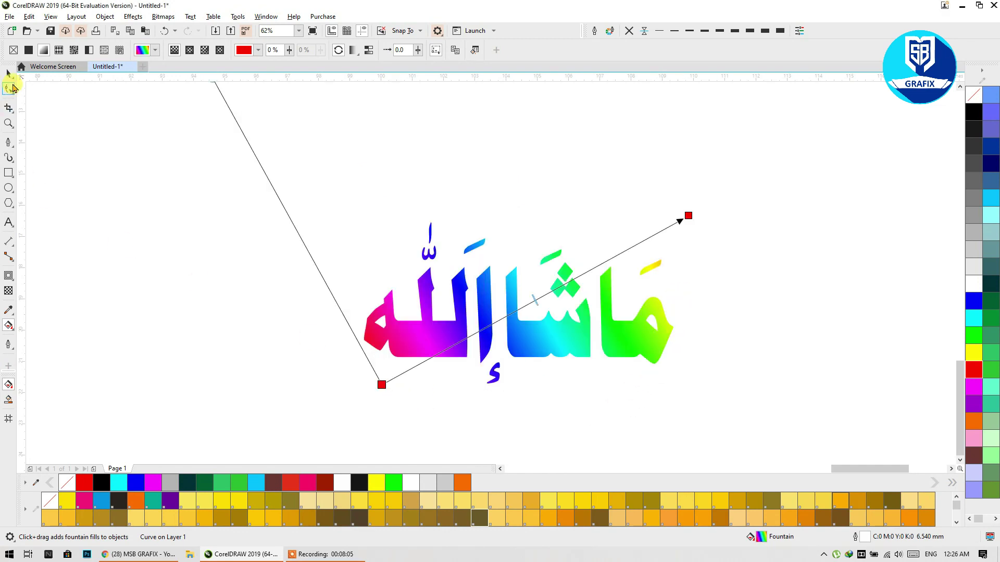
{"action": "left_click", "coordinate": [9, 73]}
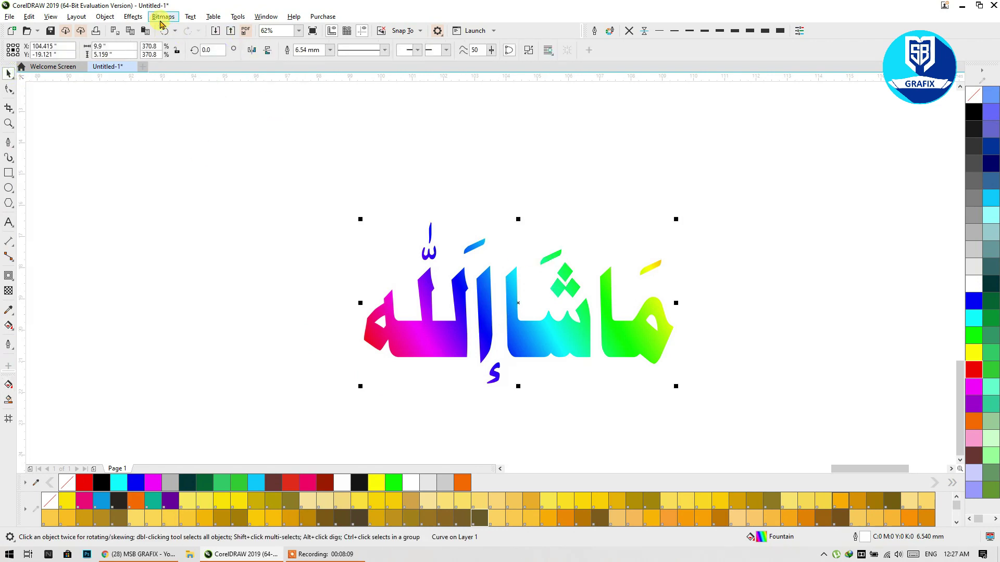
{"action": "left_click", "coordinate": [133, 16]}
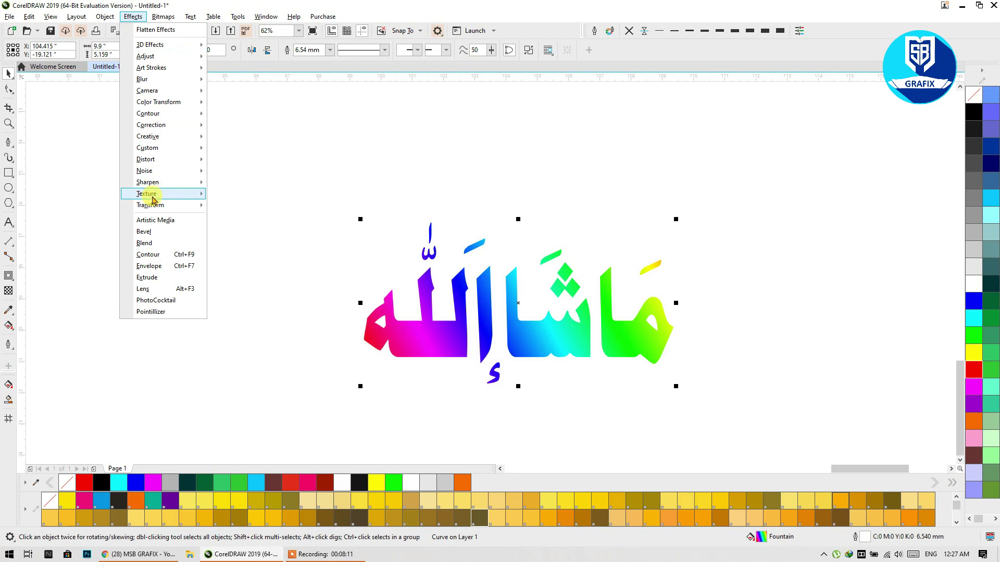
{"action": "mouse_move", "coordinate": [151, 193]}
{"action": "left_click", "coordinate": [225, 230]}
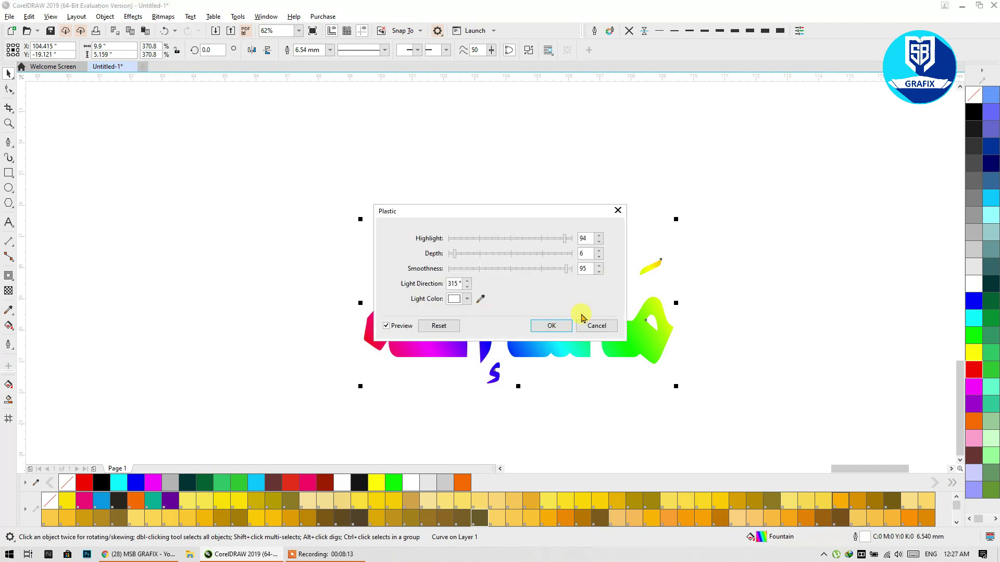
{"action": "left_click_drag", "start_coordinate": [500, 205], "coordinate": [394, 122]}
{"action": "left_click", "coordinate": [481, 243]}
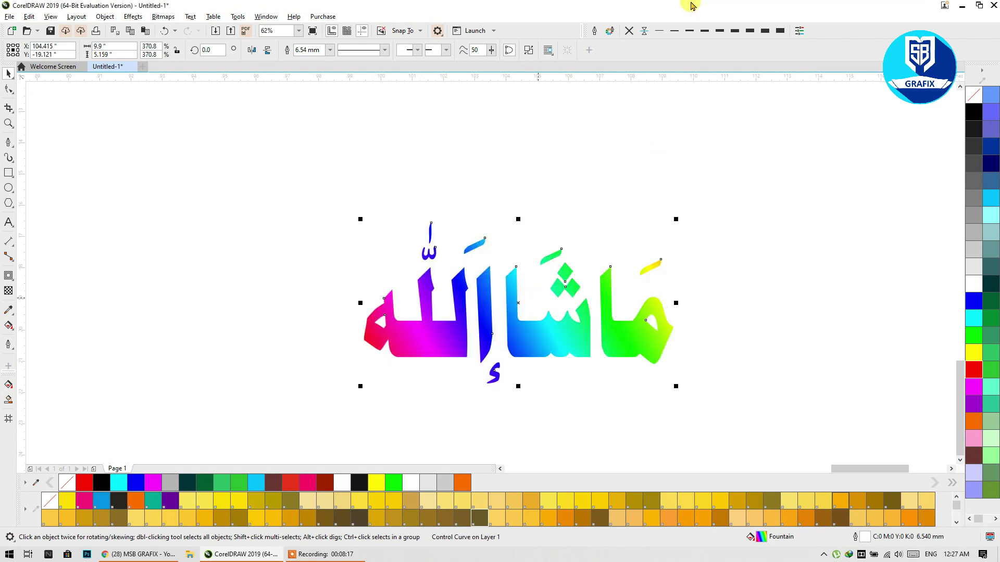
Step: Apply the Plastic texture to the rainbow lettering with highlight 94, depth 6, smoothness 95, light direction 315° and a white light
{"action": "left_click", "coordinate": [133, 16]}
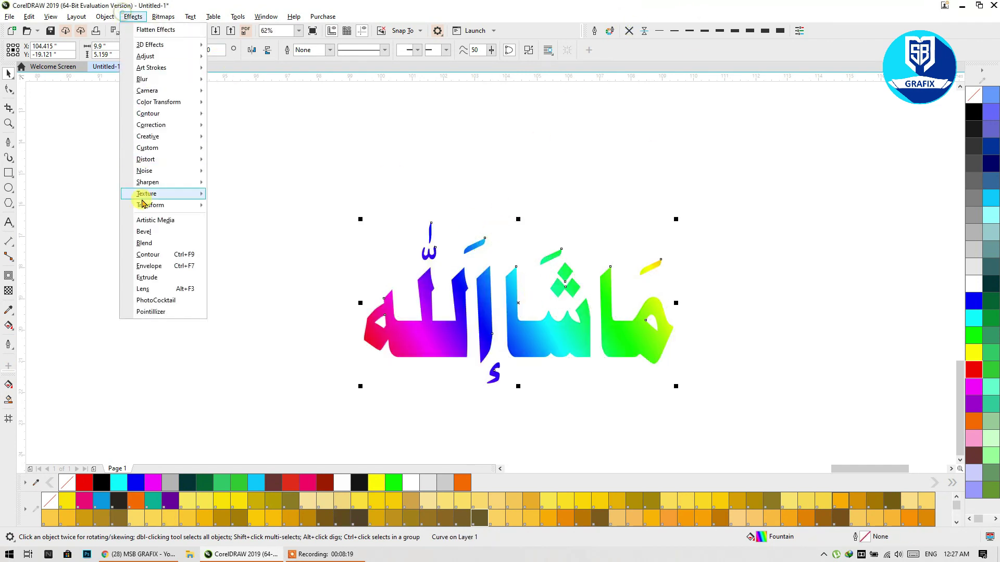
{"action": "mouse_move", "coordinate": [145, 198]}
{"action": "left_click", "coordinate": [245, 229]}
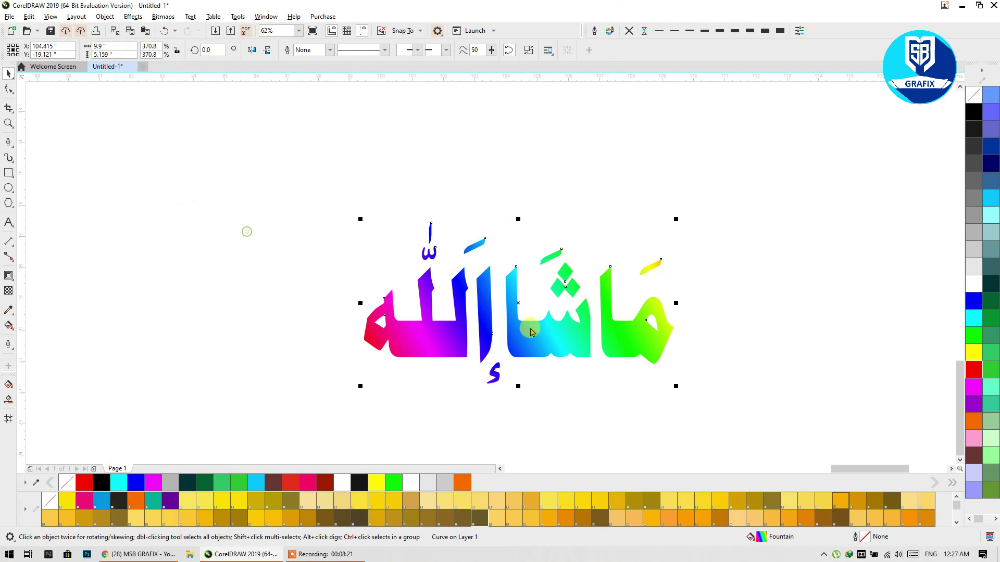
{"action": "left_click_drag", "start_coordinate": [517, 217], "coordinate": [768, 98]}
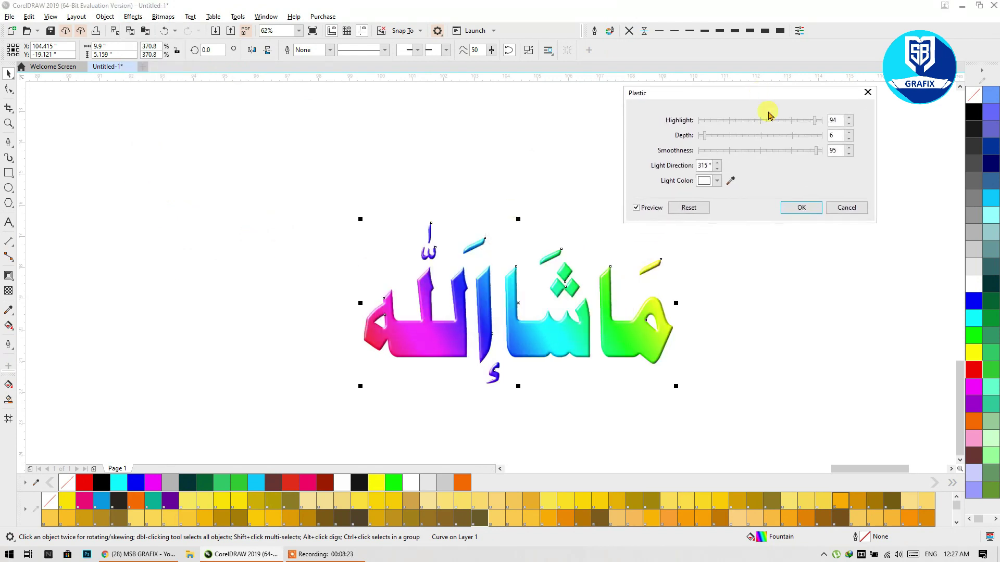
{"action": "left_click", "coordinate": [801, 216]}
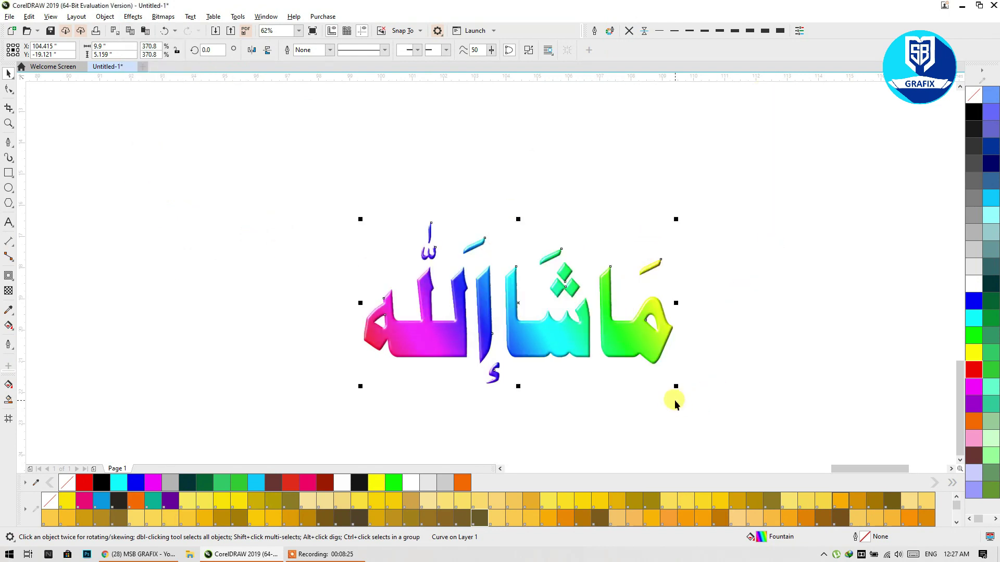
Step: Shrink the textured rainbow lettering proportionally to about 3.65 inches wide, and reduce it further to about 2.55 inches
{"action": "left_click_drag", "start_coordinate": [675, 387], "coordinate": [477, 281]}
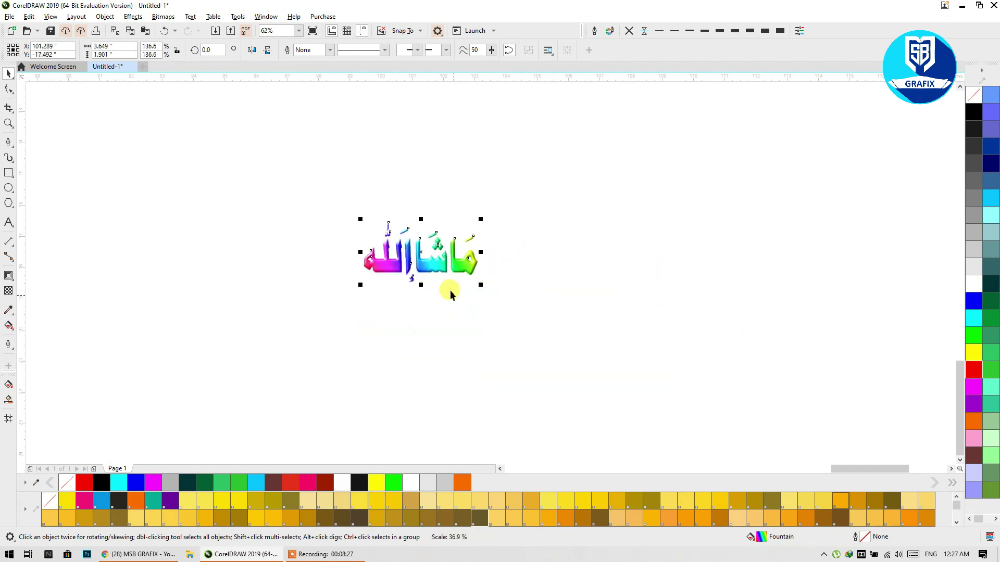
{"action": "scroll", "coordinate": [398, 248], "scroll_direction": "up", "scroll_amount": 2}
{"action": "scroll", "coordinate": [399, 248], "scroll_direction": "up", "scroll_amount": 1}
{"action": "left_click_drag", "start_coordinate": [718, 383], "coordinate": [582, 313]}
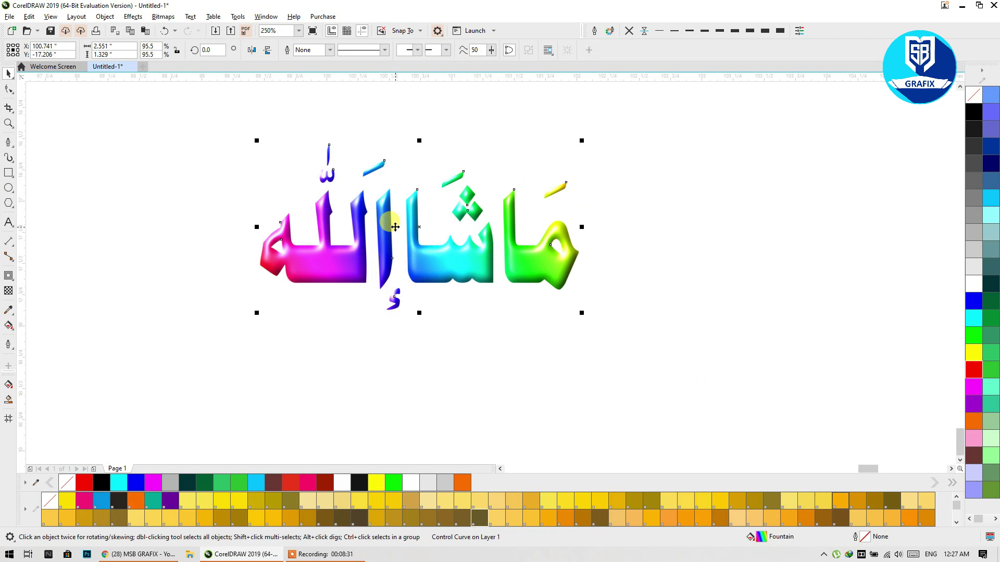
Step: Give the rainbow lettering a white 1.5 mm outline centered on its edge, placed behind the fill and scaling with the object
{"action": "right_click", "coordinate": [974, 284]}
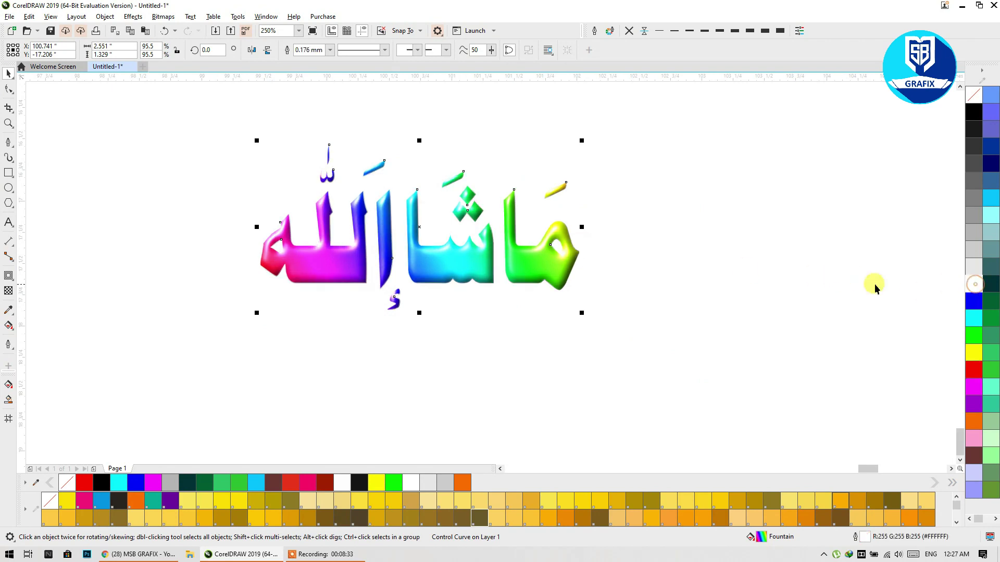
{"action": "left_click", "coordinate": [755, 33]}
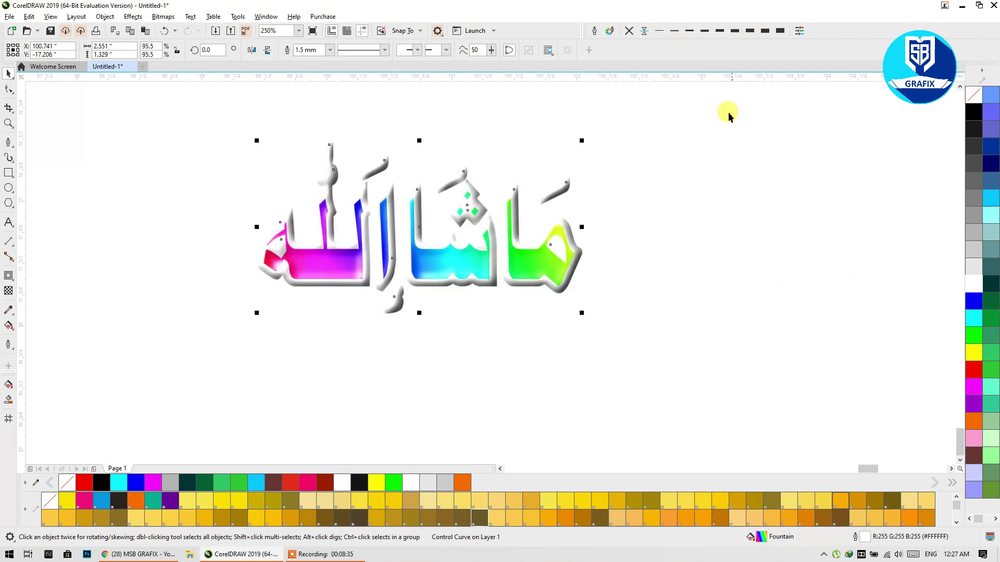
{"action": "key", "text": "F12"}
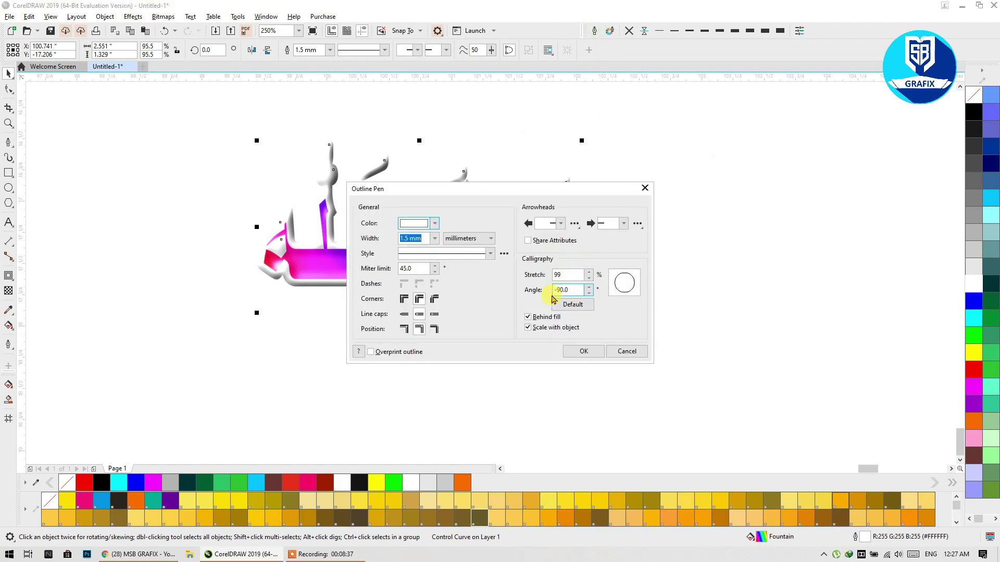
{"action": "left_click", "coordinate": [583, 352]}
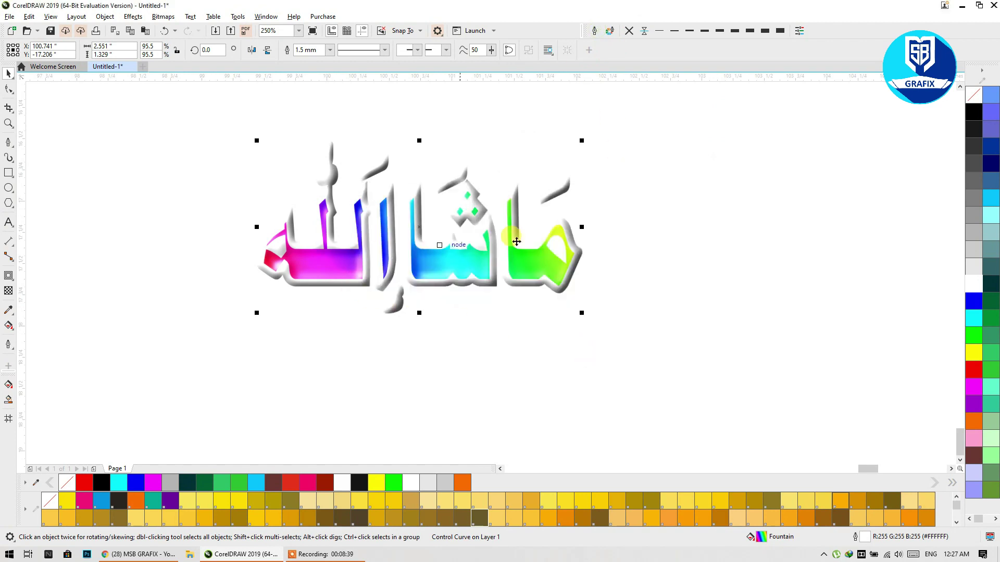
{"action": "left_click", "coordinate": [595, 31]}
{"action": "left_click", "coordinate": [419, 329]}
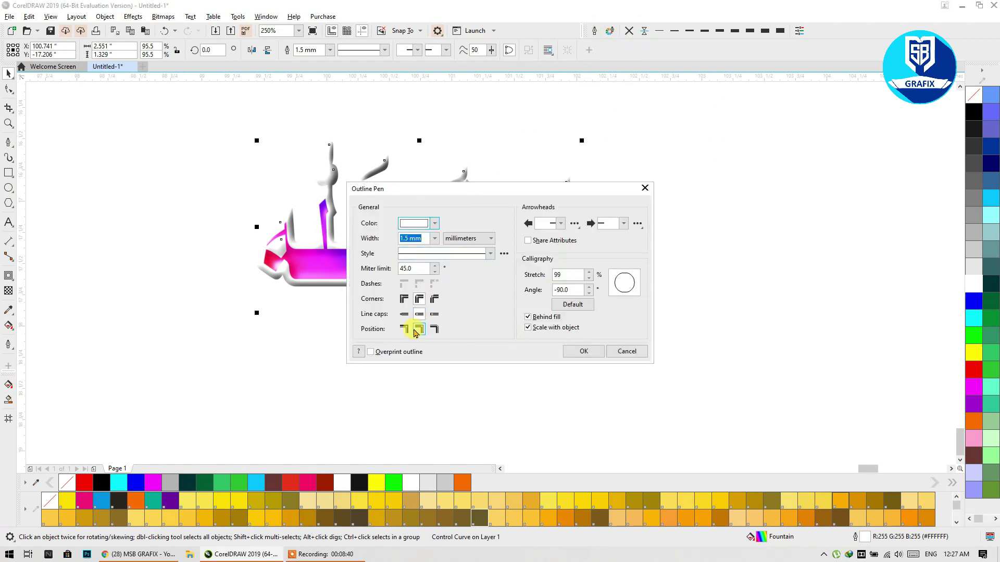
{"action": "left_click", "coordinate": [384, 353]}
{"action": "left_click", "coordinate": [571, 355]}
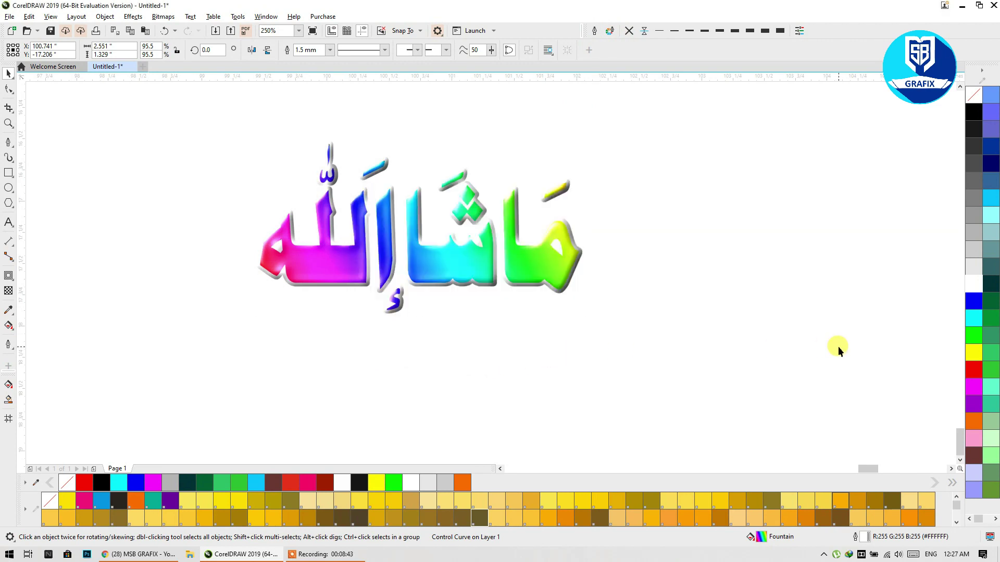
Step: Try green and black as outline colors on the rainbow lettering, and return the outline to white
{"action": "right_click", "coordinate": [974, 339]}
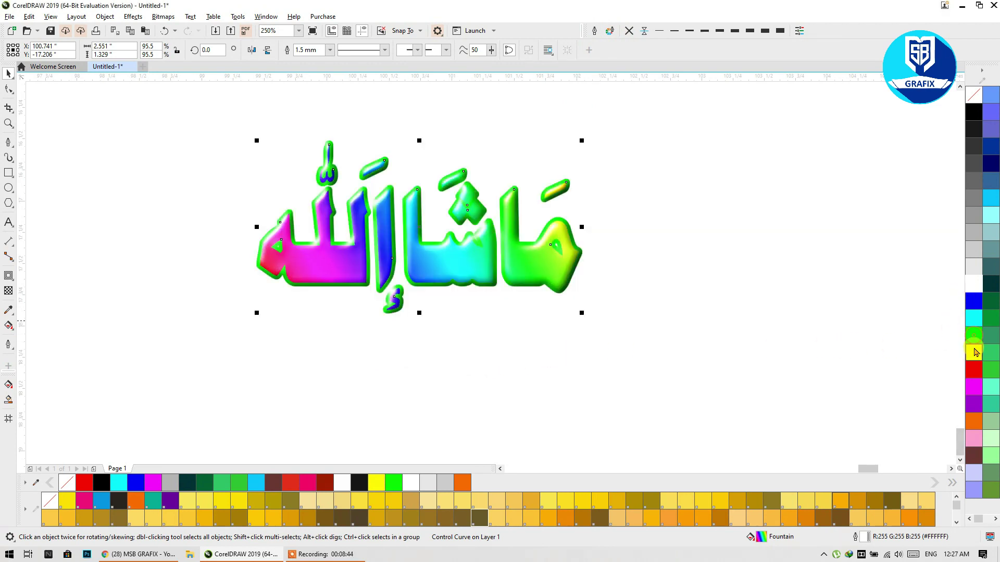
{"action": "right_click", "coordinate": [974, 303]}
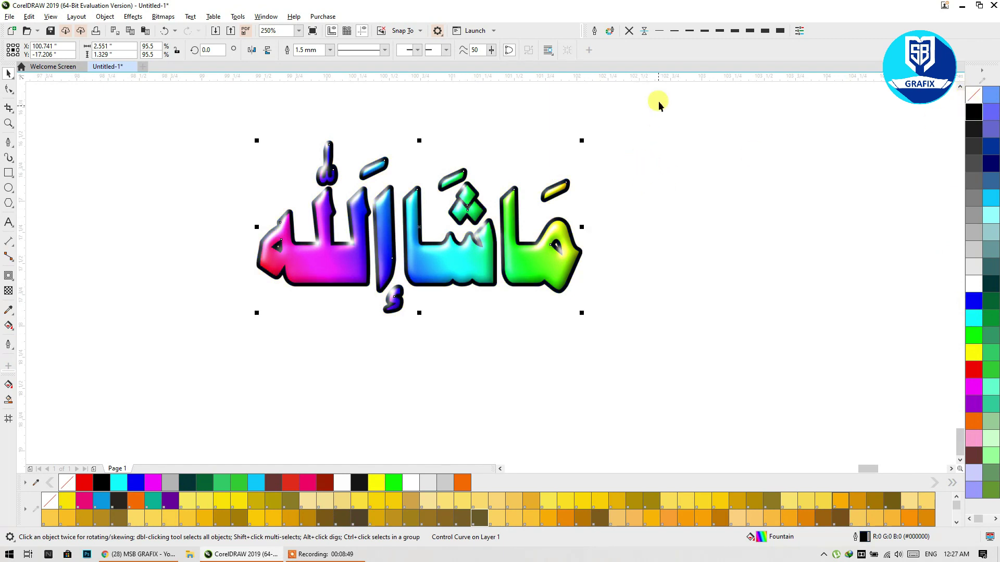
{"action": "right_click", "coordinate": [973, 284]}
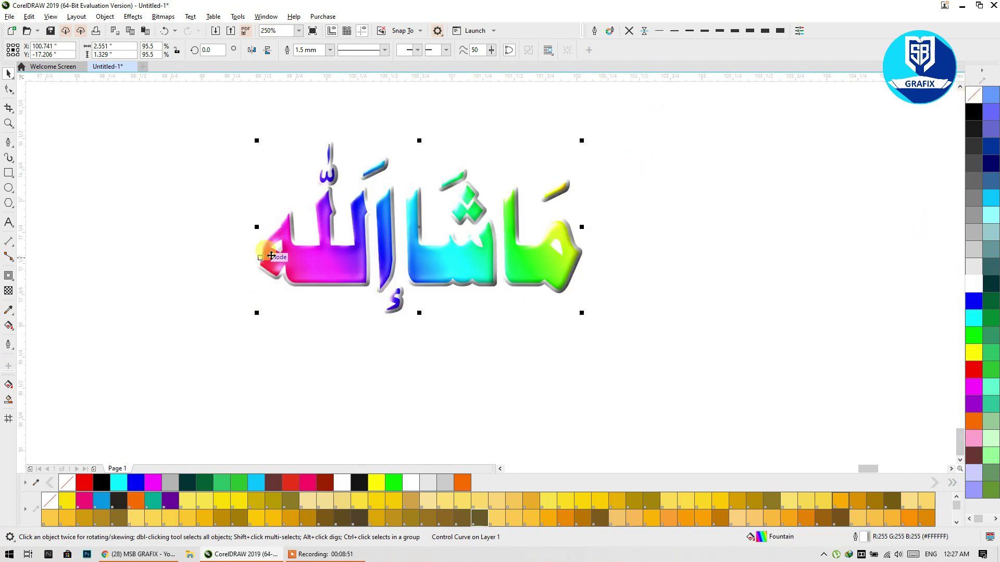
Step: Enlarge the outlined lettering proportionally to about 4 inches wide, and shrink it back to about 3.1 inches
{"action": "scroll", "coordinate": [323, 239], "scroll_direction": "up", "scroll_amount": 1}
{"action": "scroll", "coordinate": [604, 194], "scroll_direction": "down", "scroll_amount": 1}
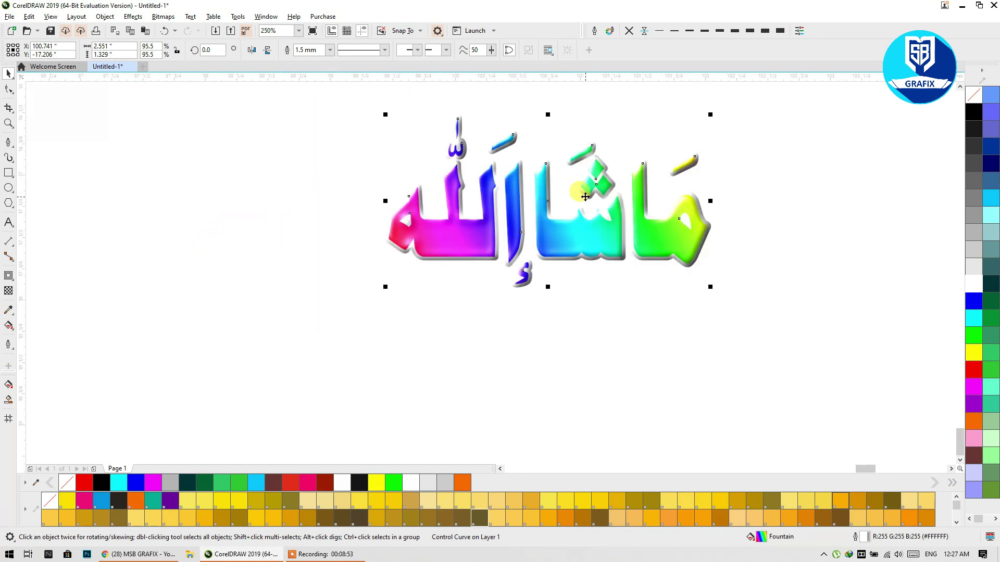
{"action": "left_click_drag", "start_coordinate": [386, 287], "coordinate": [193, 381]}
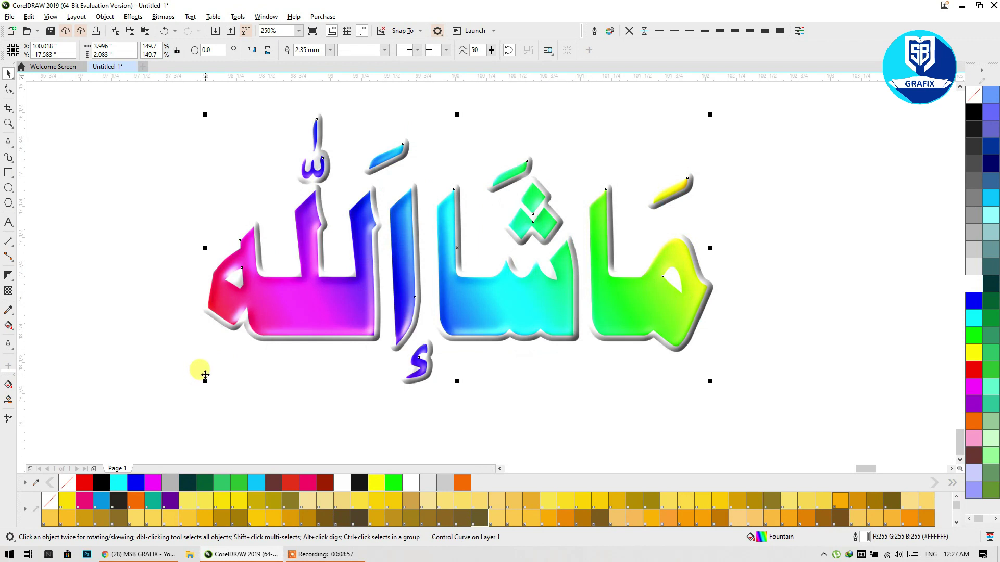
{"action": "scroll", "coordinate": [353, 252], "scroll_direction": "down", "scroll_amount": 1}
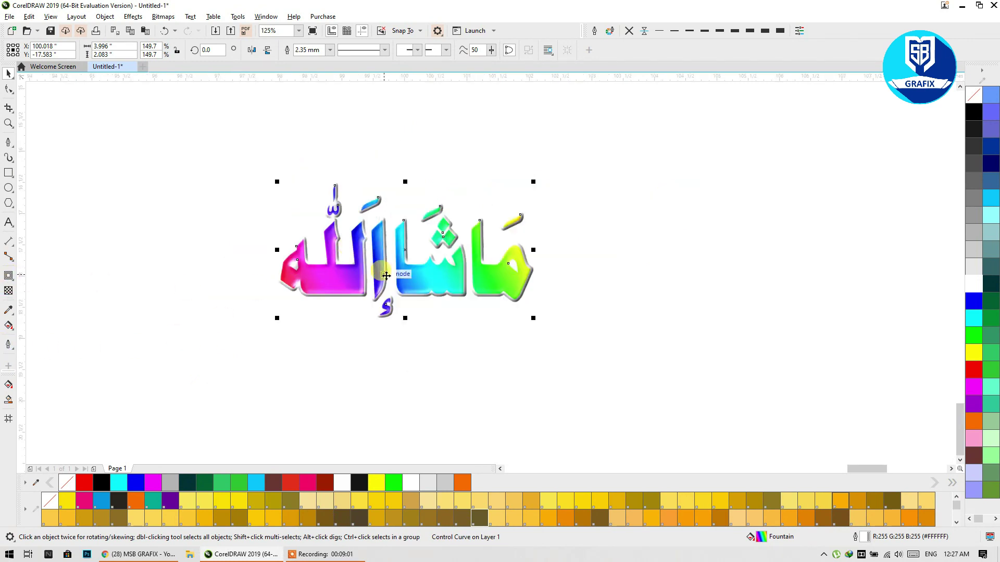
{"action": "scroll", "coordinate": [382, 274], "scroll_direction": "up", "scroll_amount": 1}
{"action": "left_click_drag", "start_coordinate": [171, 355], "coordinate": [284, 299]}
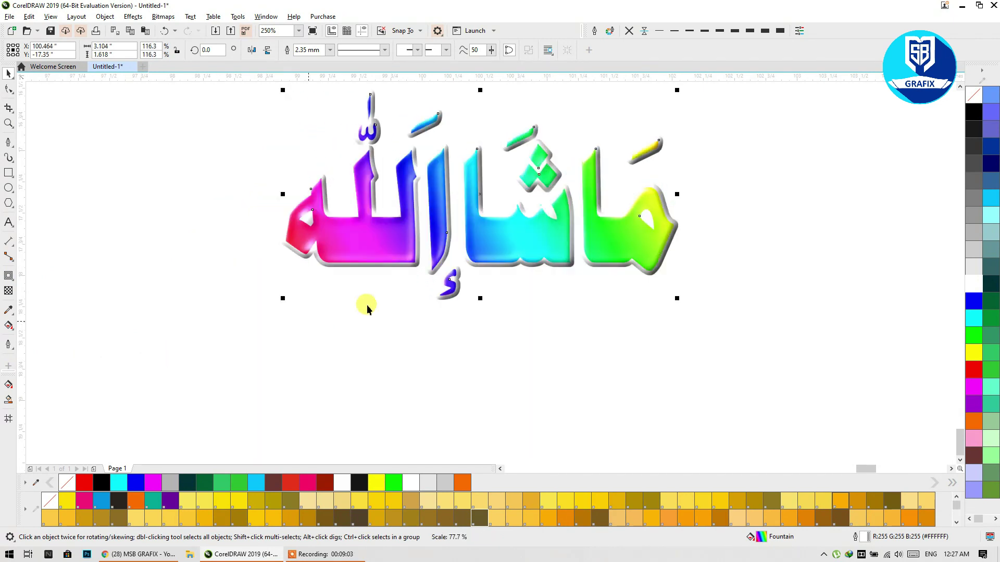
Step: Examine the golden 3D calligraphy banner with the praying hands and open book in the collection of finished designs
{"action": "scroll", "coordinate": [485, 286], "scroll_direction": "down", "scroll_amount": 4}
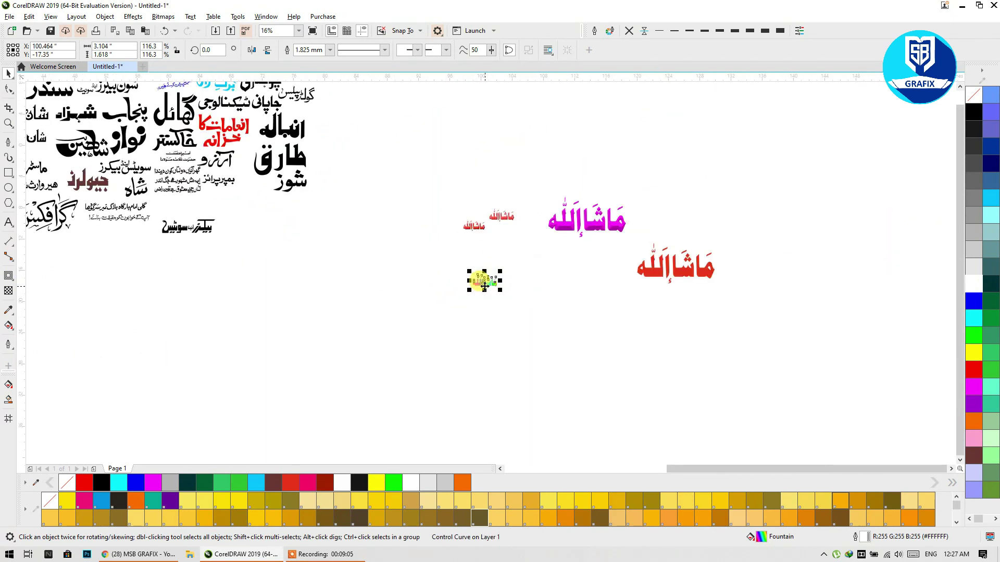
{"action": "left_click_drag", "start_coordinate": [305, 283], "coordinate": [502, 330]}
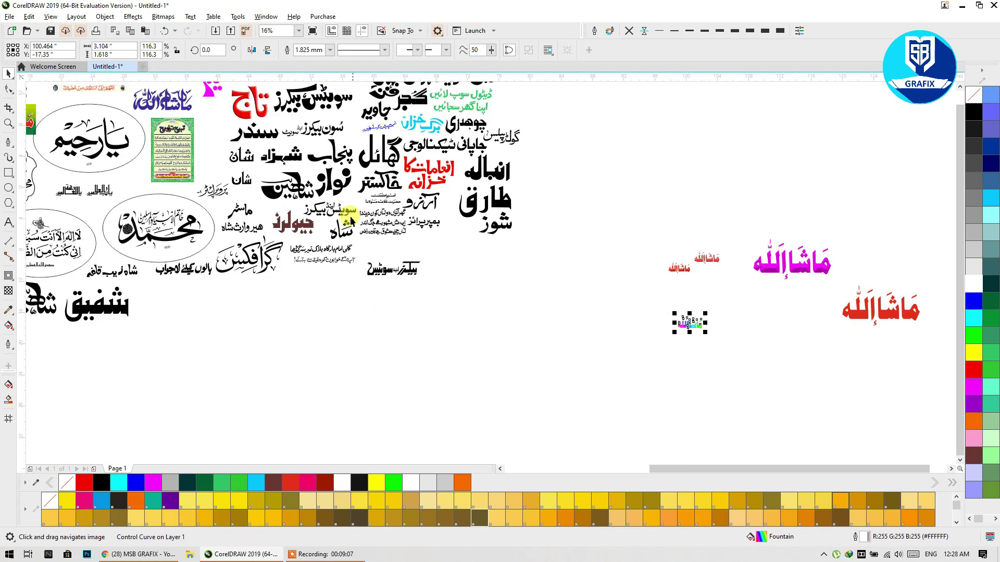
{"action": "scroll", "coordinate": [243, 220], "scroll_direction": "up", "scroll_amount": 1}
{"action": "left_click_drag", "start_coordinate": [244, 220], "coordinate": [718, 230]}
{"action": "scroll", "coordinate": [664, 246], "scroll_direction": "down", "scroll_amount": 1}
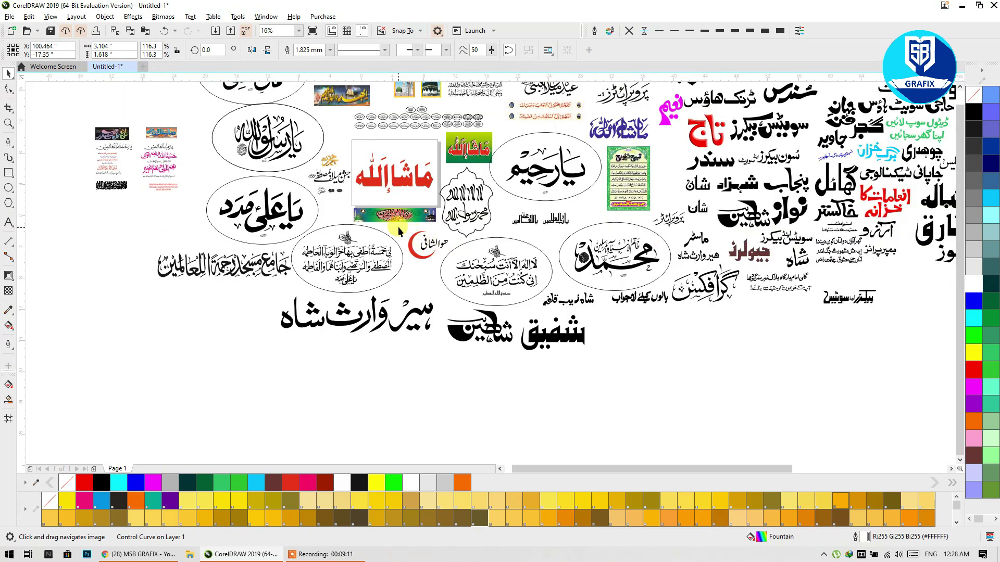
{"action": "left_click_drag", "start_coordinate": [209, 175], "coordinate": [264, 224]}
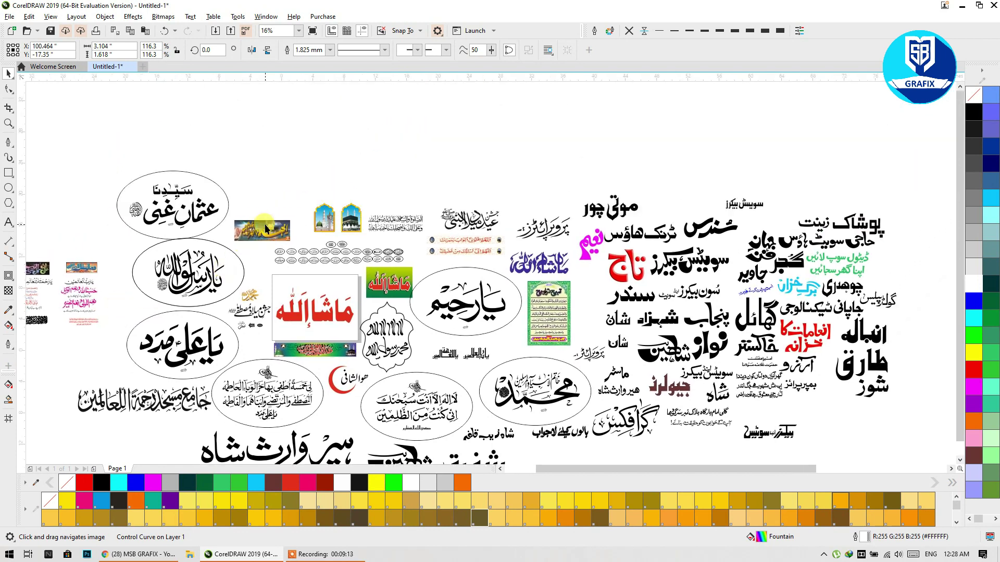
{"action": "scroll", "coordinate": [265, 224], "scroll_direction": "up", "scroll_amount": 4}
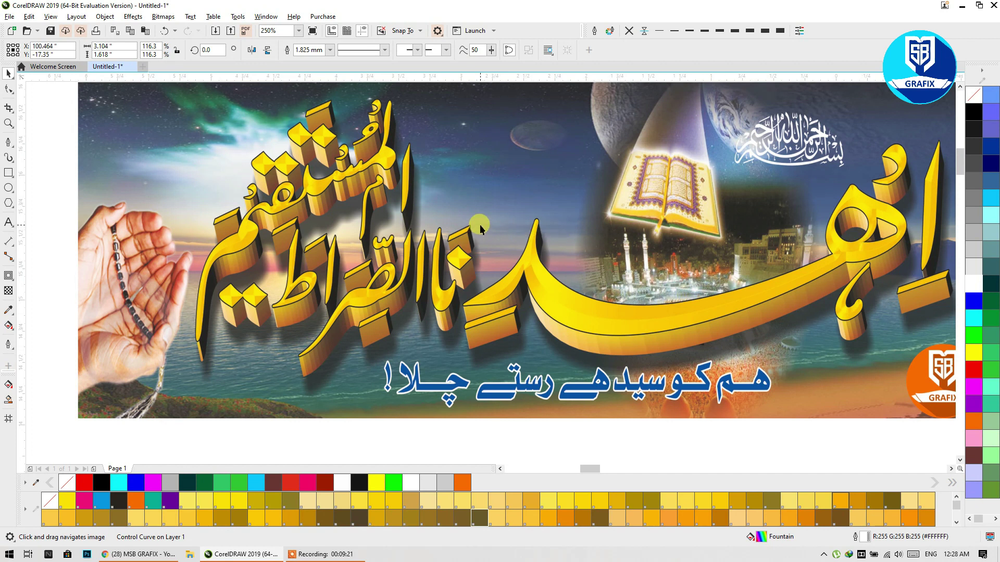
{"action": "scroll", "coordinate": [477, 229], "scroll_direction": "down", "scroll_amount": 2}
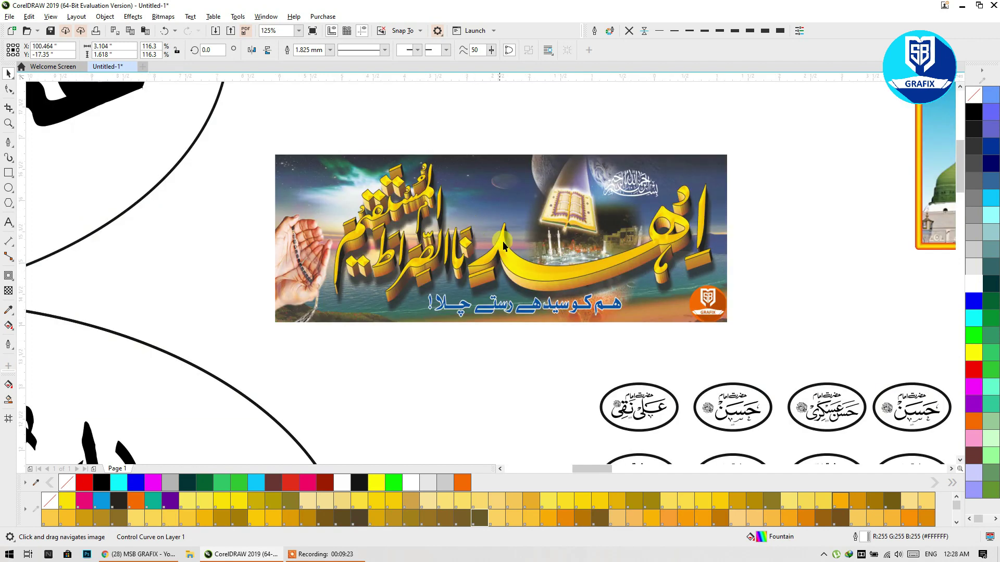
{"action": "scroll", "coordinate": [552, 271], "scroll_direction": "up", "scroll_amount": 2}
{"action": "scroll", "coordinate": [552, 271], "scroll_direction": "down", "scroll_amount": 5}
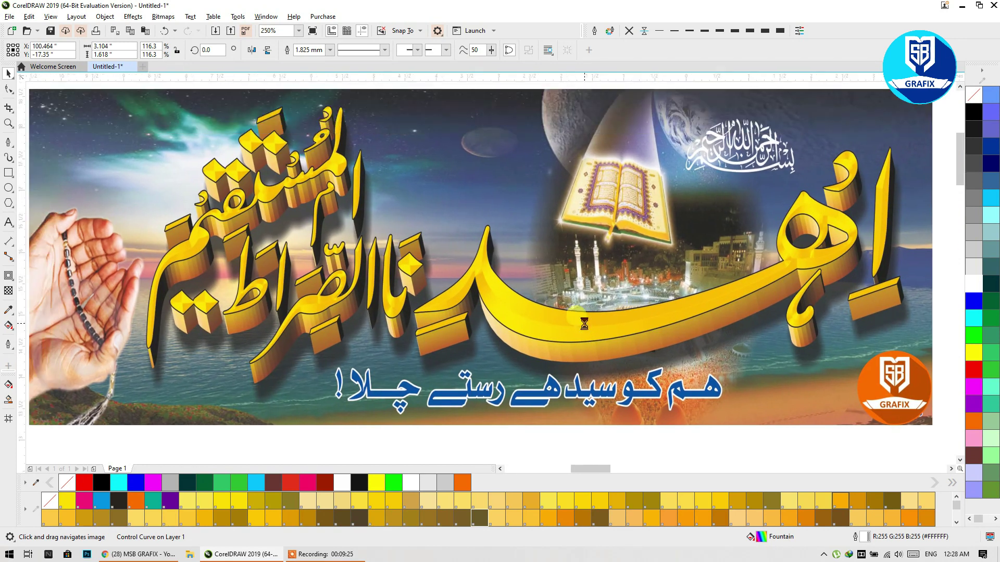
{"action": "scroll", "coordinate": [319, 166], "scroll_direction": "down", "scroll_amount": 3}
{"action": "scroll", "coordinate": [319, 167], "scroll_direction": "down", "scroll_amount": 2}
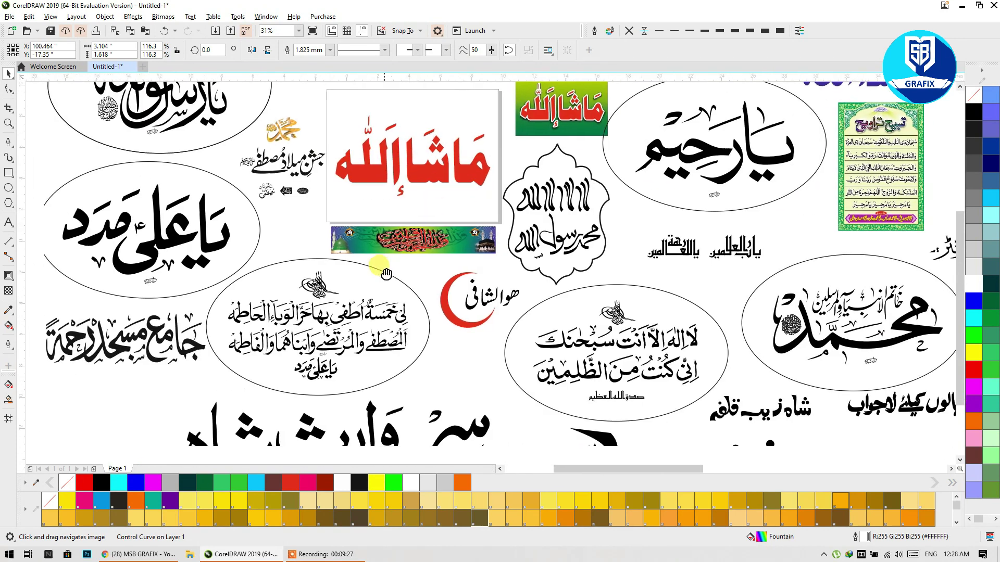
Step: Examine the red calligraphy with white outline and dark glow on the green banner just below the page
{"action": "scroll", "coordinate": [389, 217], "scroll_direction": "up", "scroll_amount": 6}
{"action": "left_click_drag", "start_coordinate": [502, 320], "coordinate": [415, 219]}
{"action": "left_click", "coordinate": [414, 218]}
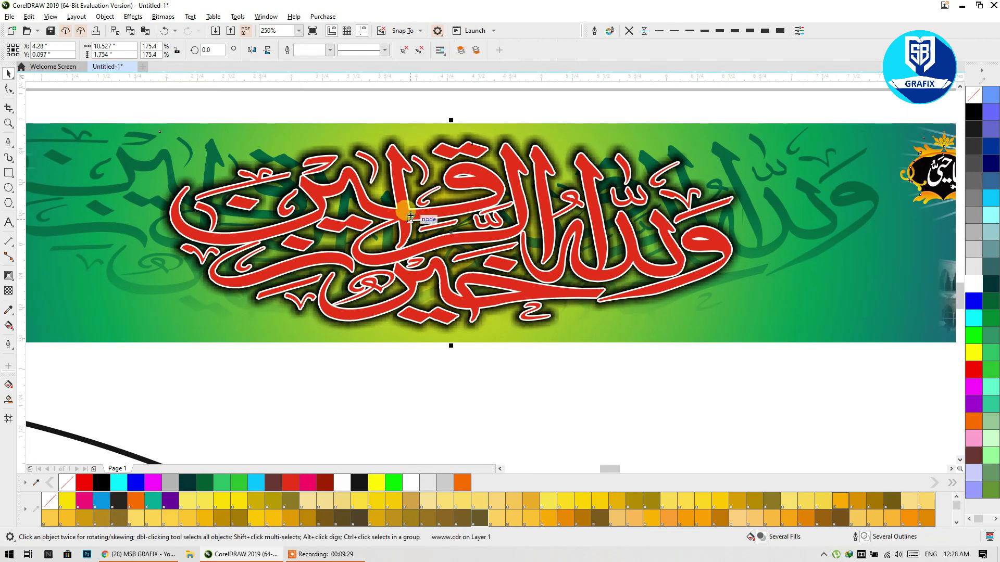
{"action": "scroll", "coordinate": [441, 225], "scroll_direction": "down", "scroll_amount": 4}
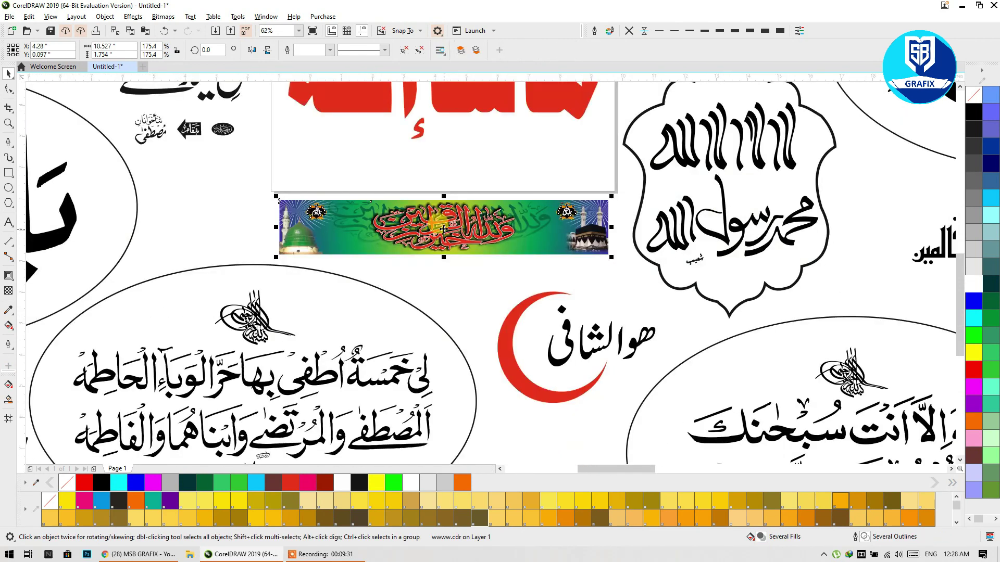
Step: Survey the whole collection of calligraphy designs around the page, and clear the banner selection
{"action": "scroll", "coordinate": [443, 230], "scroll_direction": "down", "scroll_amount": 4}
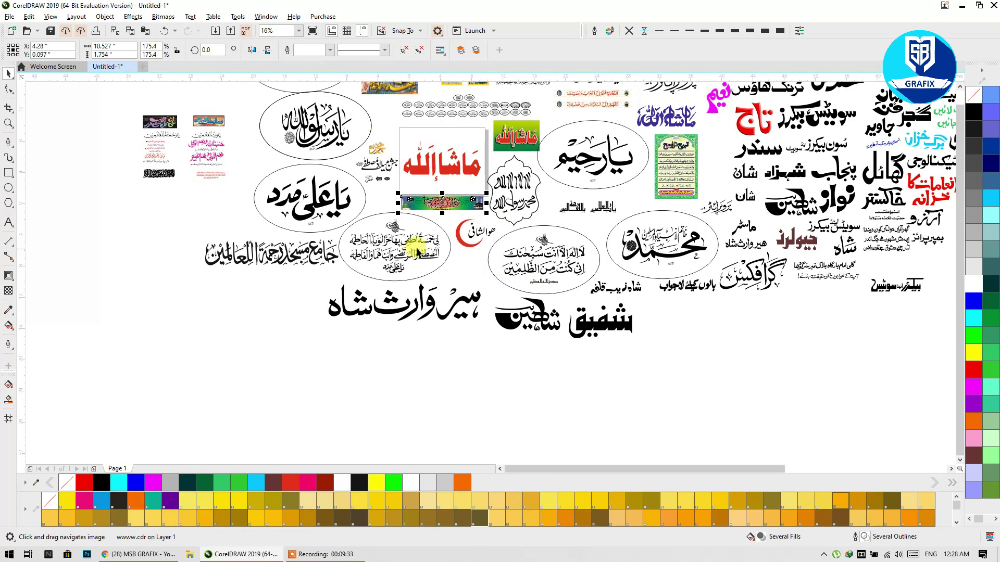
{"action": "left_click_drag", "start_coordinate": [662, 109], "coordinate": [539, 186]}
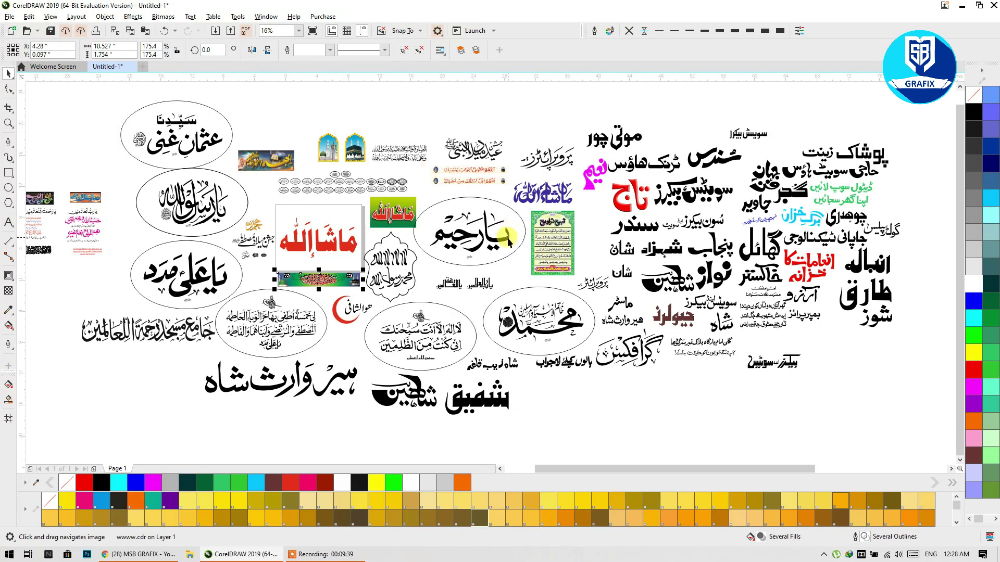
{"action": "left_click_drag", "start_coordinate": [484, 274], "coordinate": [377, 282]}
{"action": "key", "text": "space"}
{"action": "left_click", "coordinate": [53, 295]}
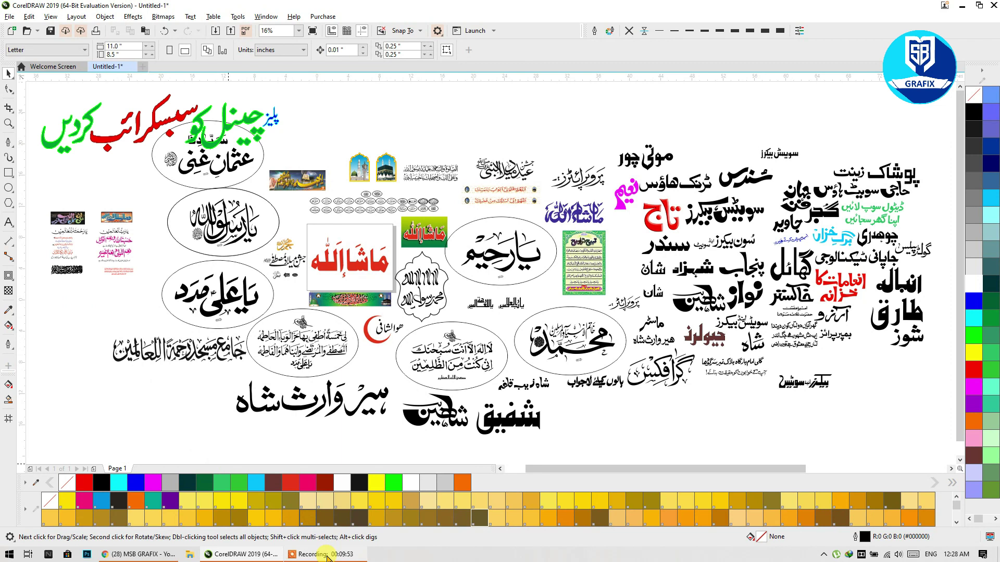
Step: Switch to the YouTube page in the browser and look through the MSB GRAFIX channel's older videos
{"action": "mouse_move", "coordinate": [328, 558]}
{"action": "left_click", "coordinate": [138, 554]}
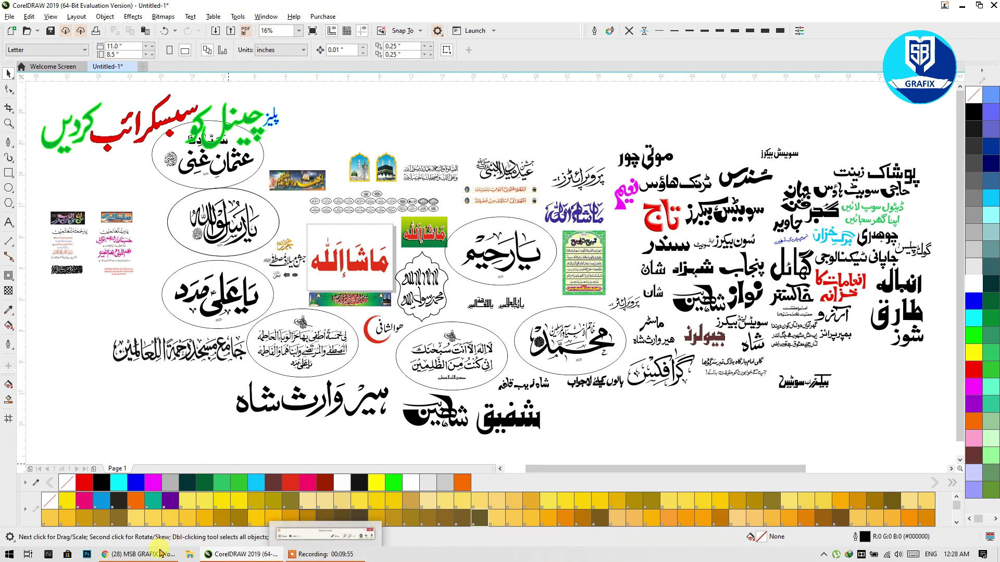
{"action": "scroll", "coordinate": [476, 333], "scroll_direction": "down", "scroll_amount": 3}
{"action": "scroll", "coordinate": [476, 333], "scroll_direction": "down", "scroll_amount": 3}
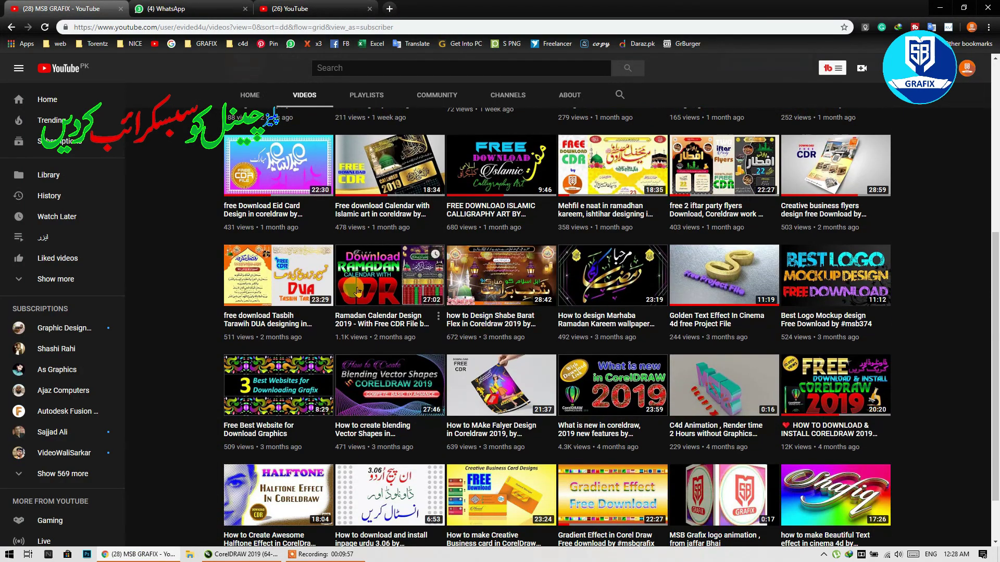
{"action": "scroll", "coordinate": [801, 305], "scroll_direction": "down", "scroll_amount": 2}
{"action": "scroll", "coordinate": [800, 305], "scroll_direction": "down", "scroll_amount": 2}
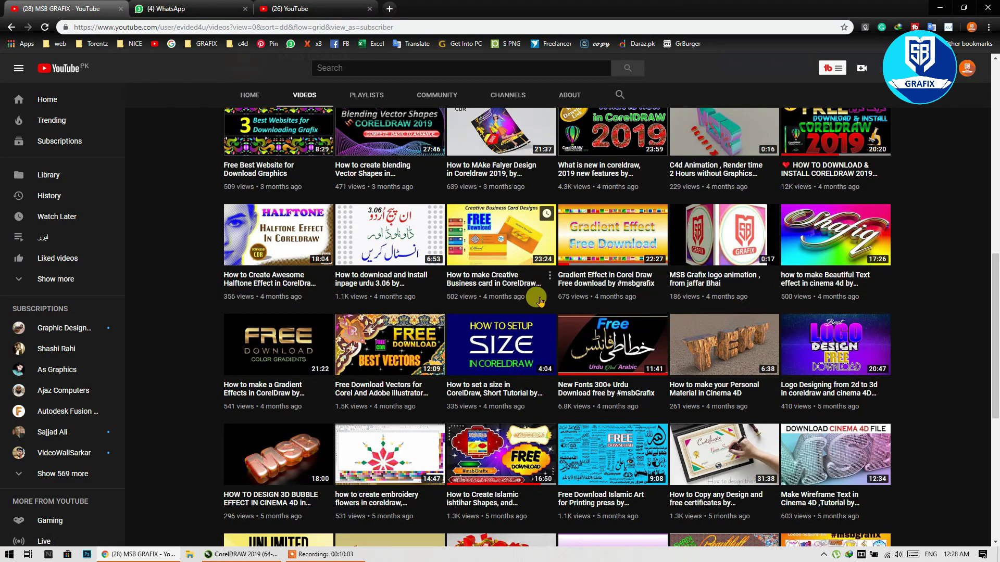
{"action": "scroll", "coordinate": [539, 301], "scroll_direction": "down", "scroll_amount": 7}
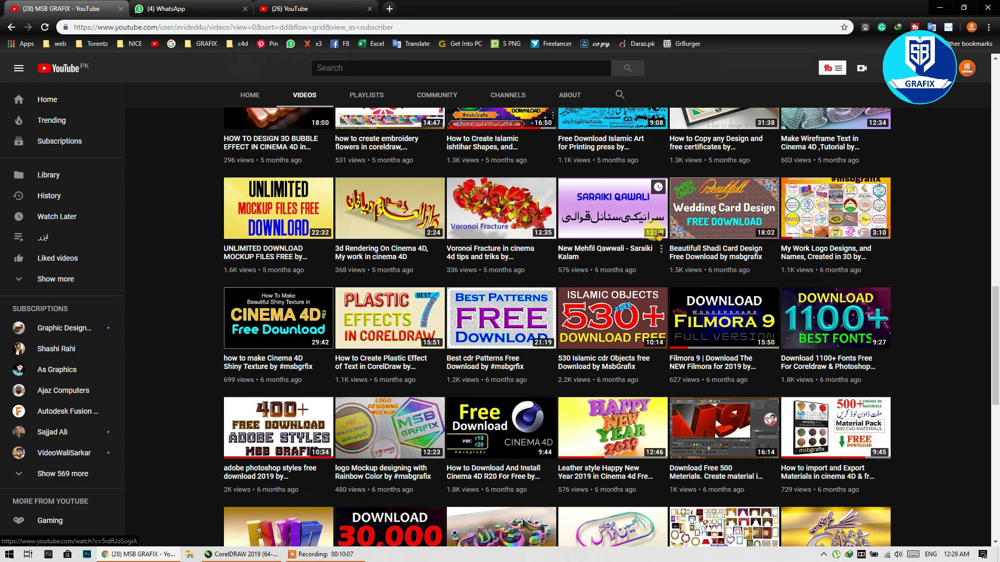
{"action": "scroll", "coordinate": [657, 234], "scroll_direction": "down", "scroll_amount": 5}
{"action": "scroll", "coordinate": [657, 234], "scroll_direction": "down", "scroll_amount": 4}
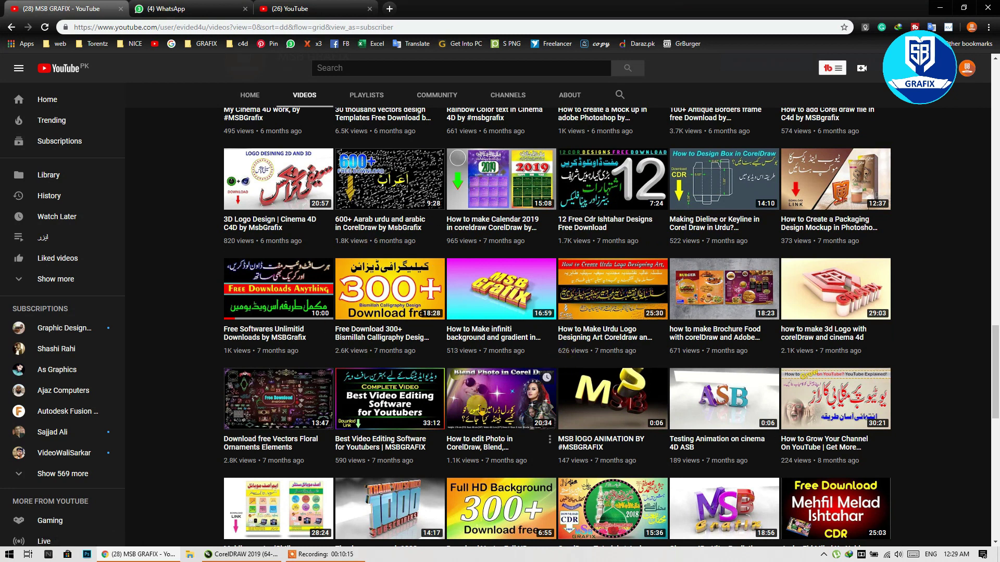
{"action": "left_click", "coordinate": [334, 557]}
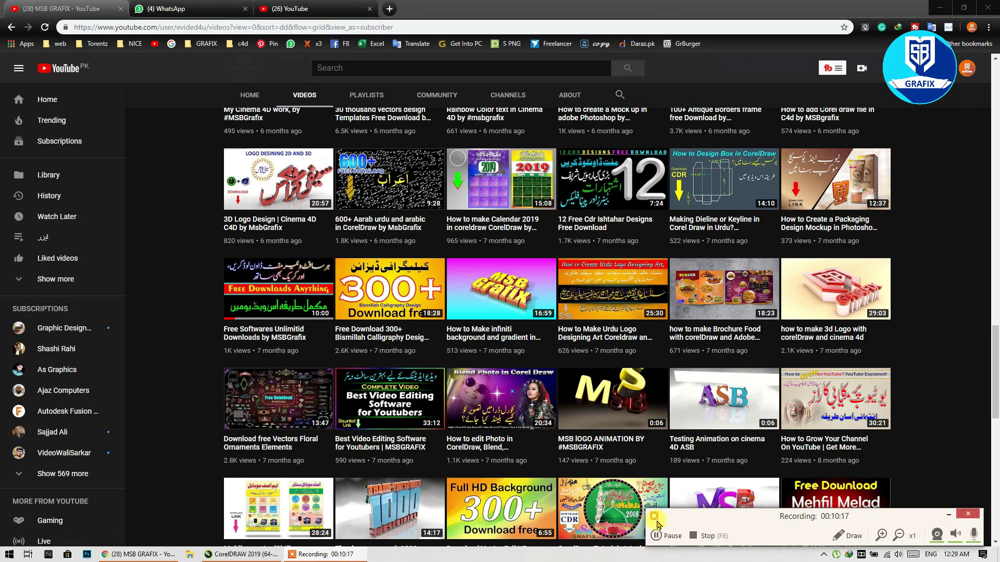